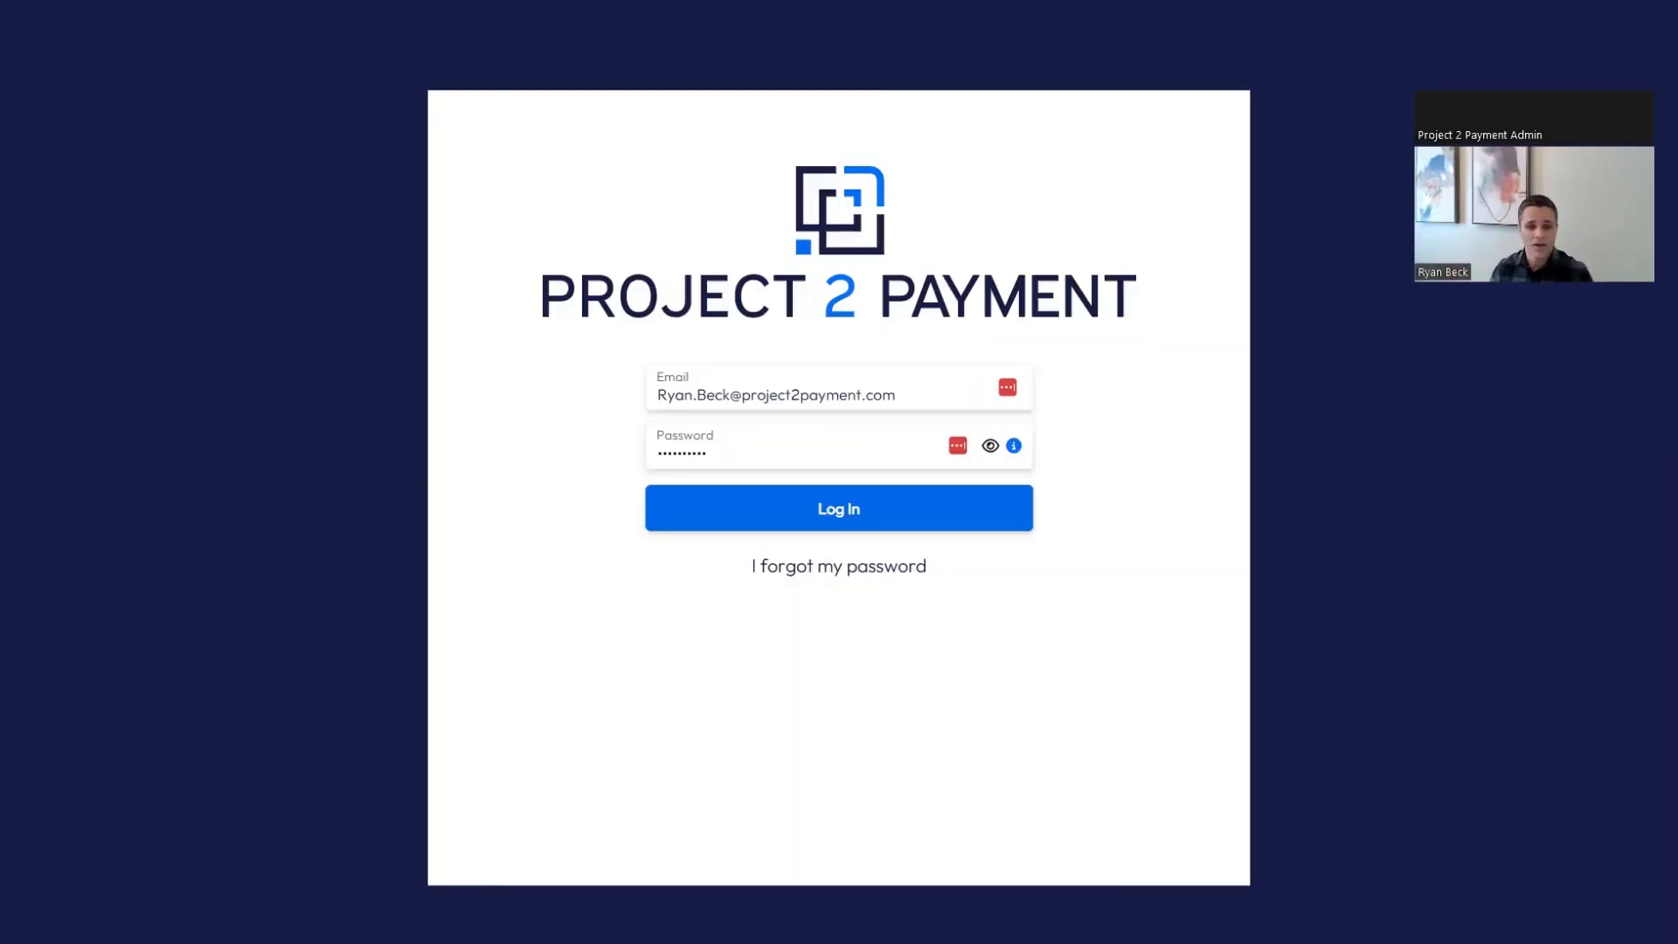
- Log in to the account and review the weekly schedule, checking the details of Wednesday's recurring house cleaning job
{"action": "left_click", "coordinate": [785, 523]}
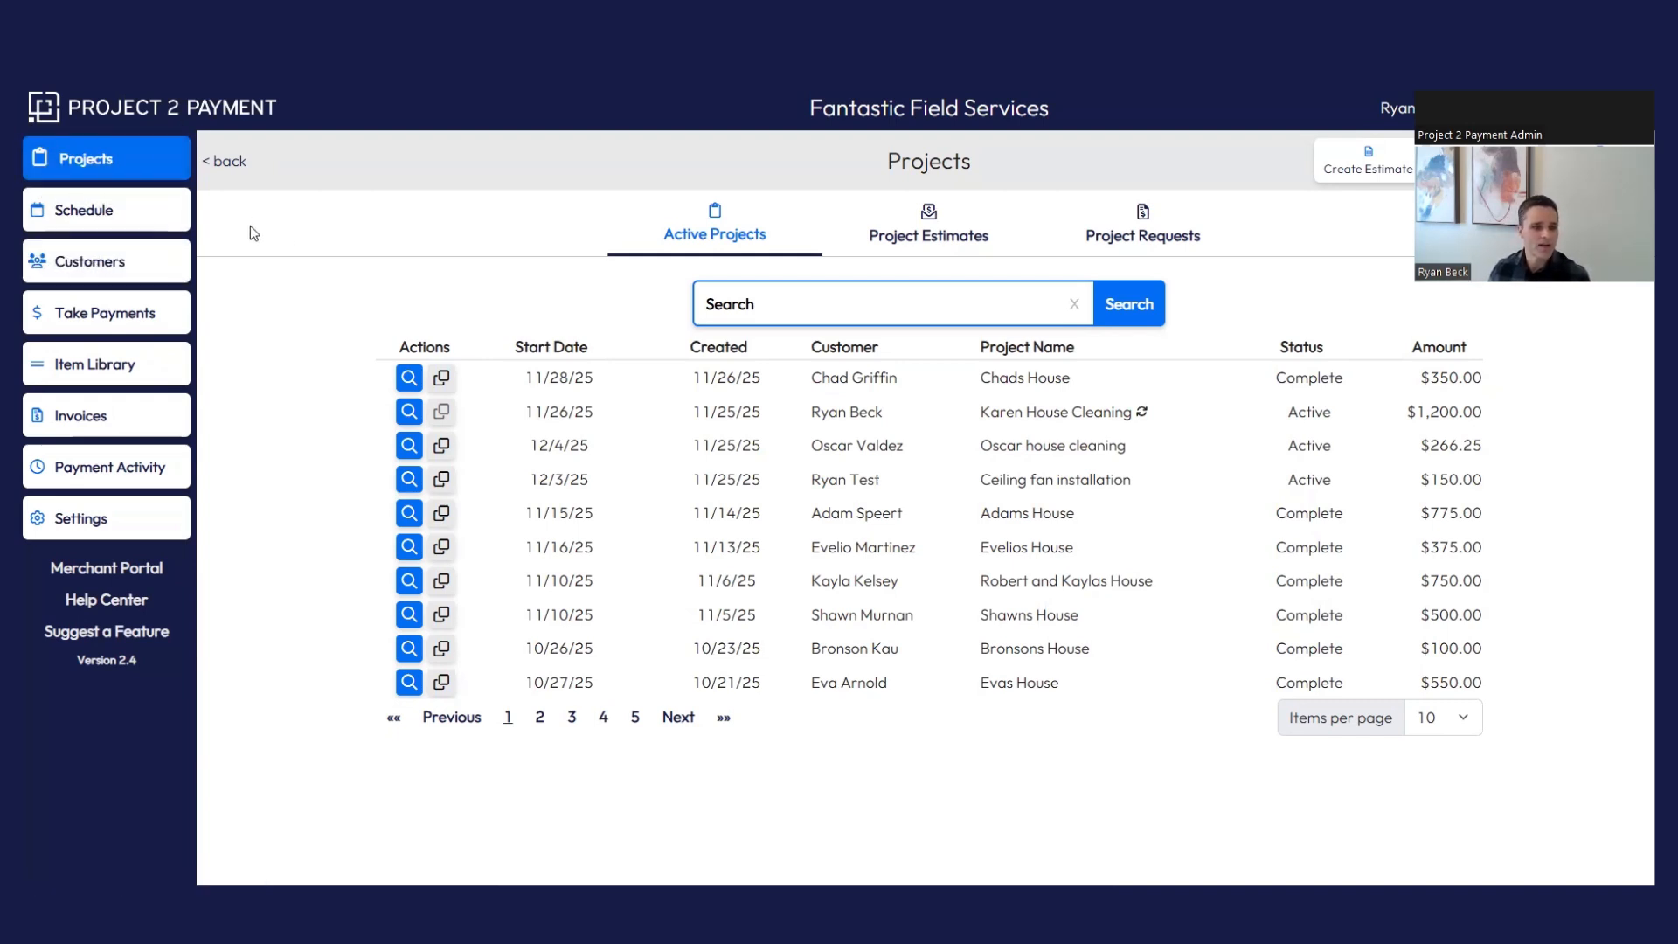
{"action": "left_click", "coordinate": [161, 218]}
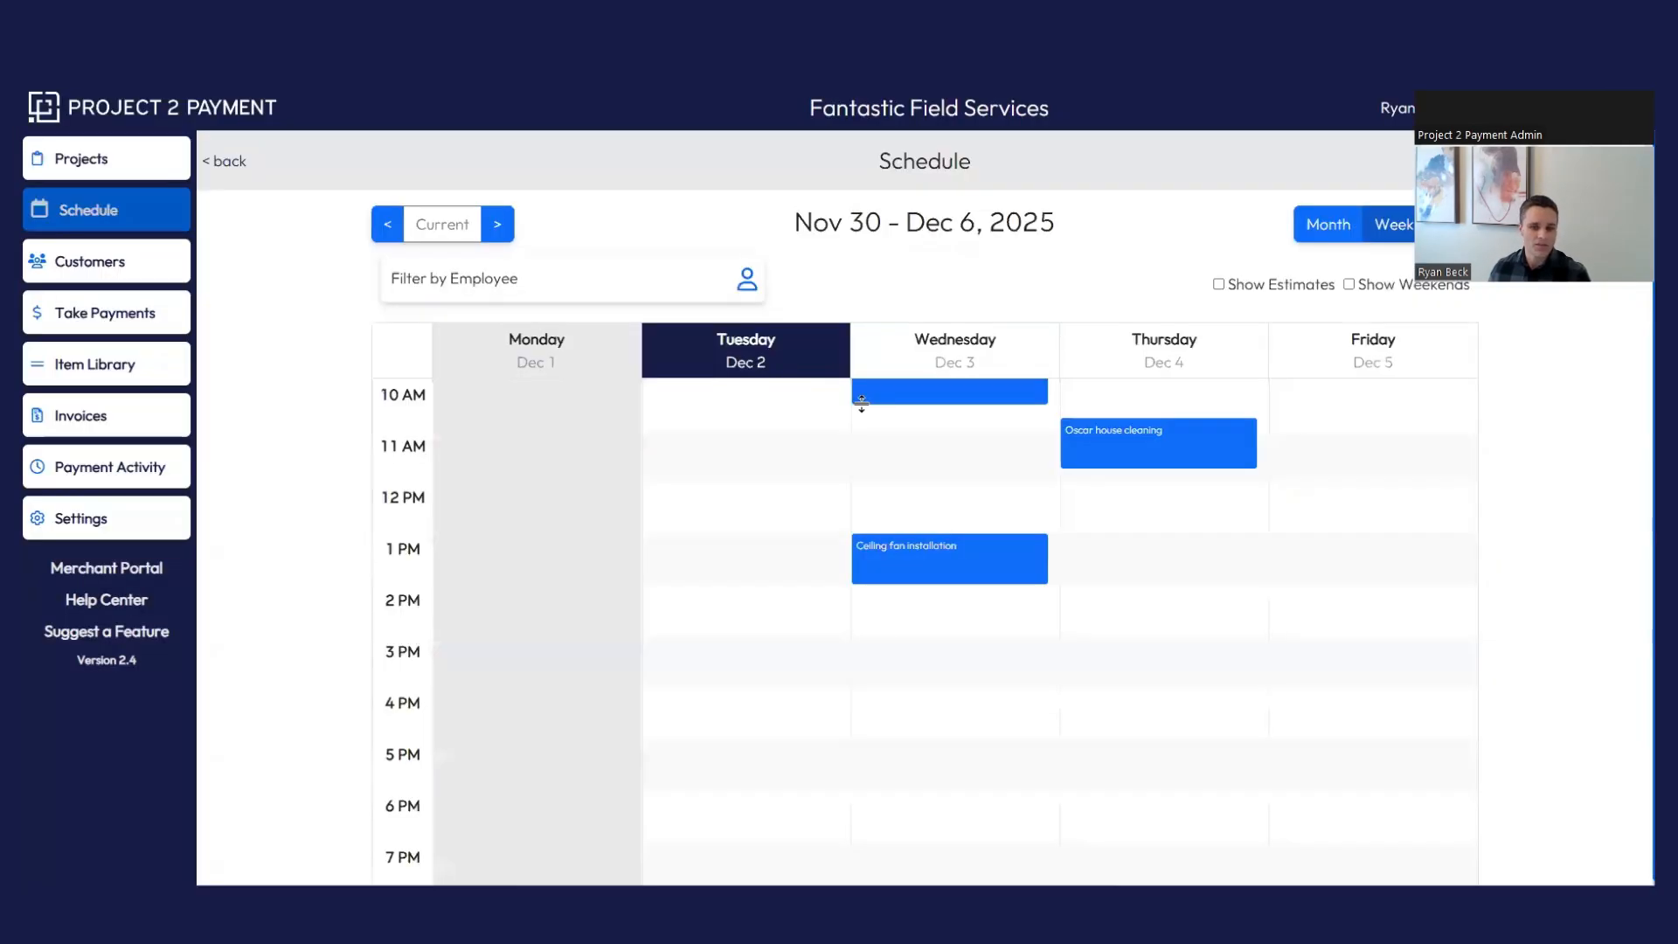
{"action": "mouse_move", "coordinate": [888, 434]}
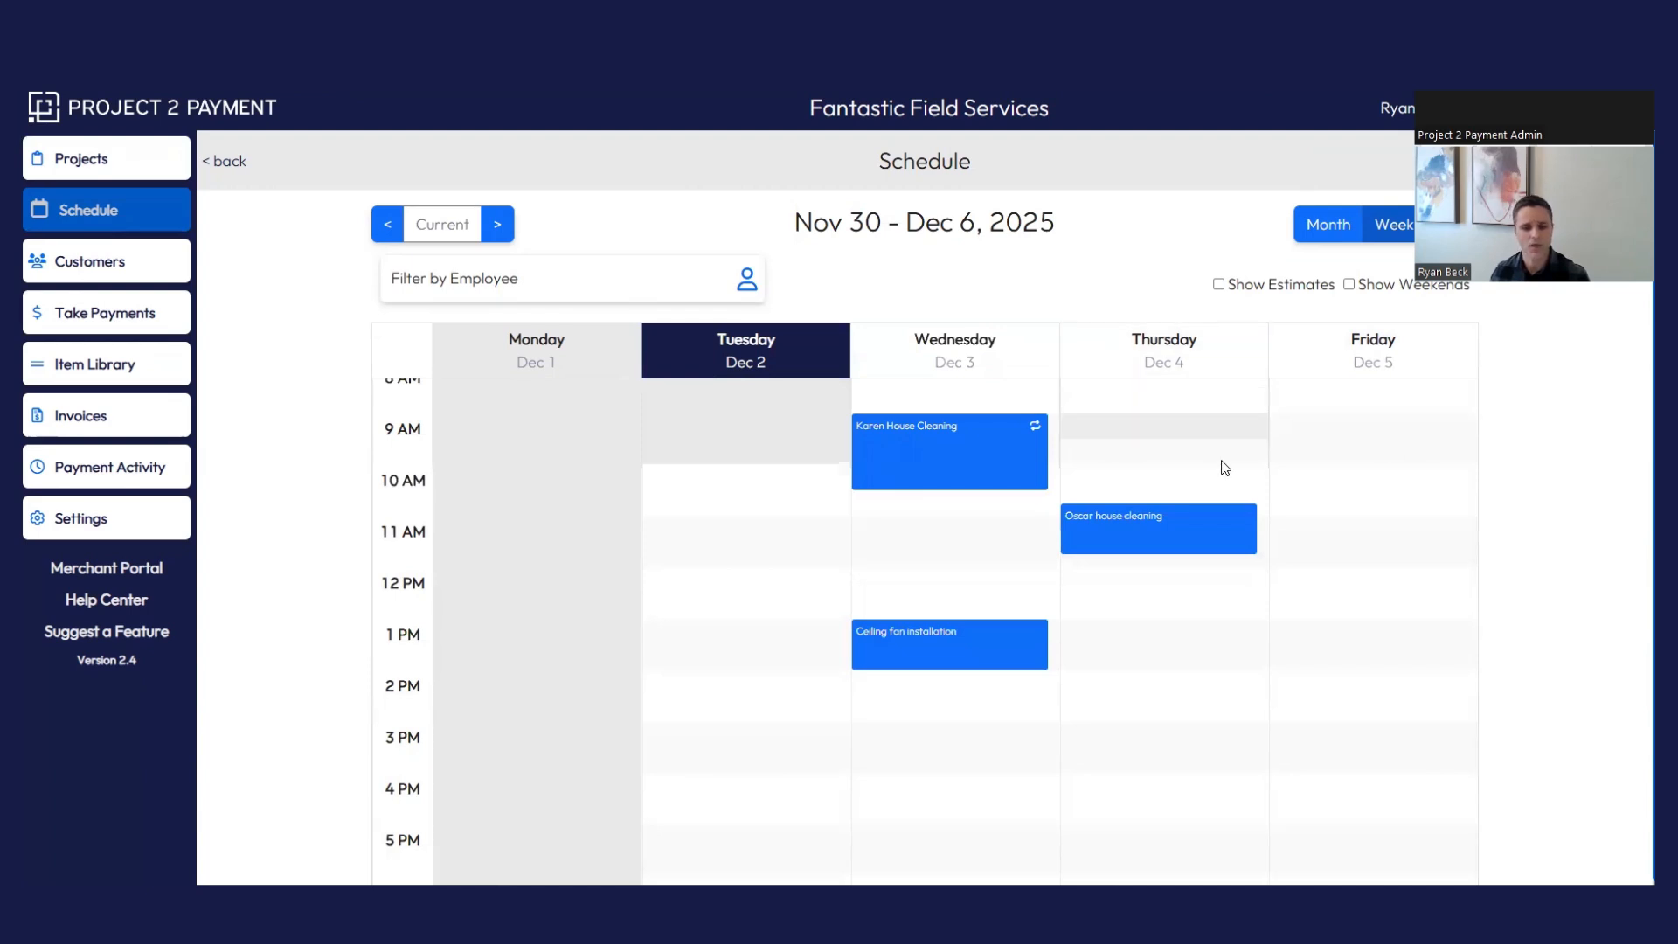
{"action": "scroll", "coordinate": [1226, 467], "scroll_direction": "up", "scroll_amount": 4}
{"action": "scroll", "coordinate": [1021, 542], "scroll_direction": "down", "scroll_amount": 2}
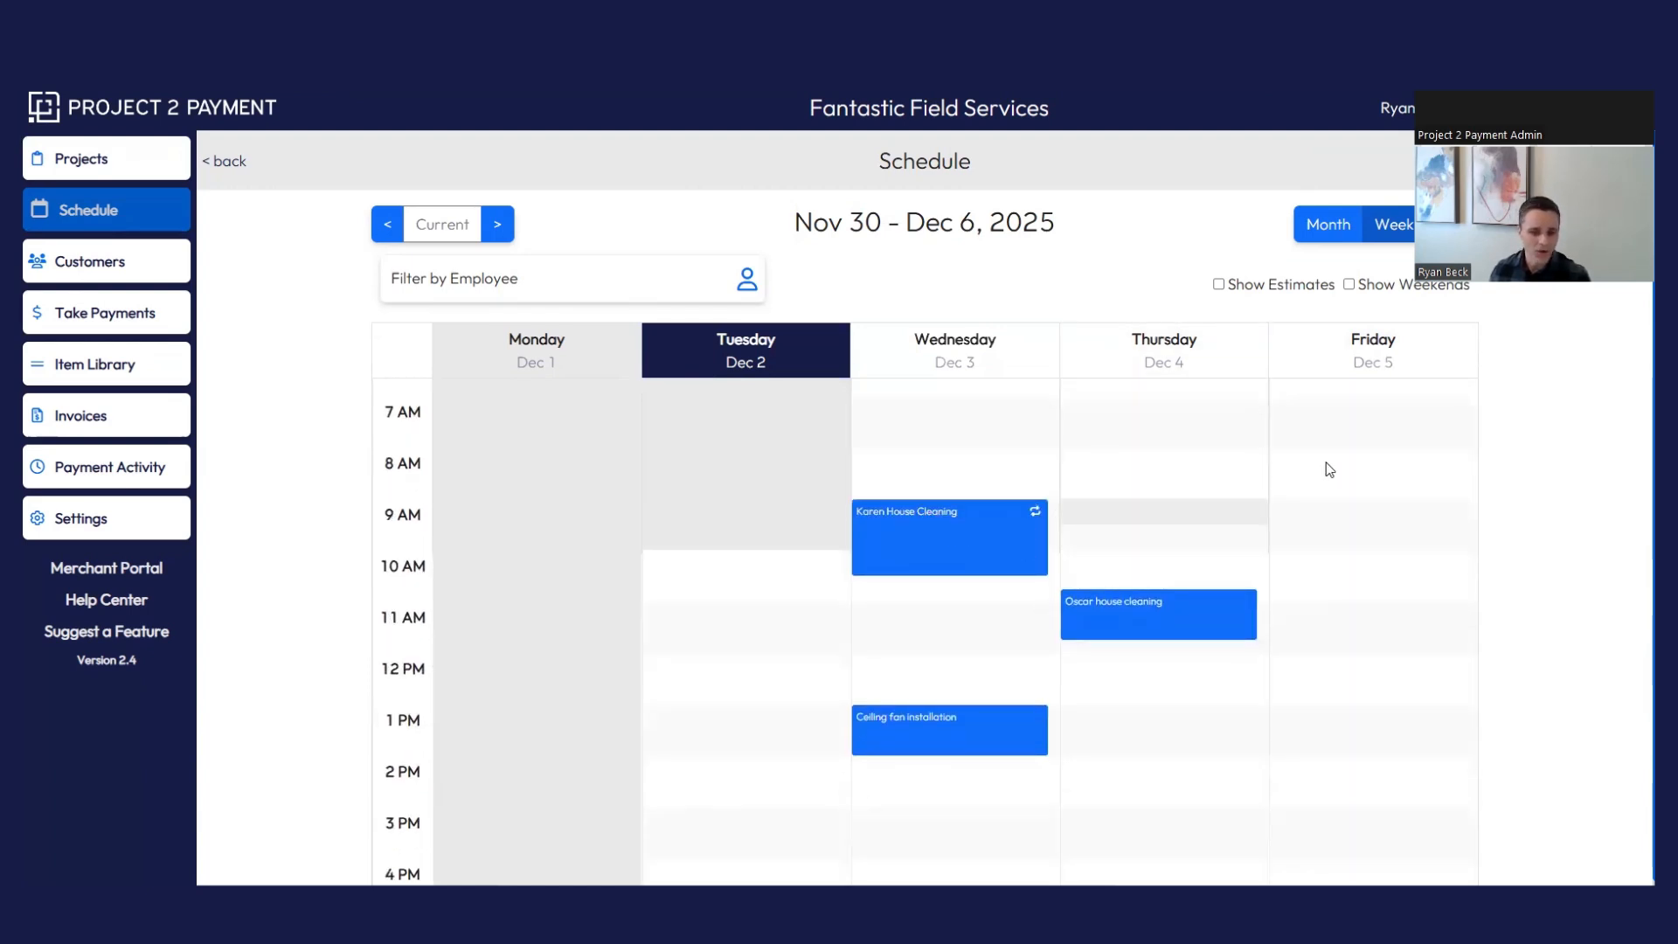
{"action": "mouse_move", "coordinate": [1038, 533]}
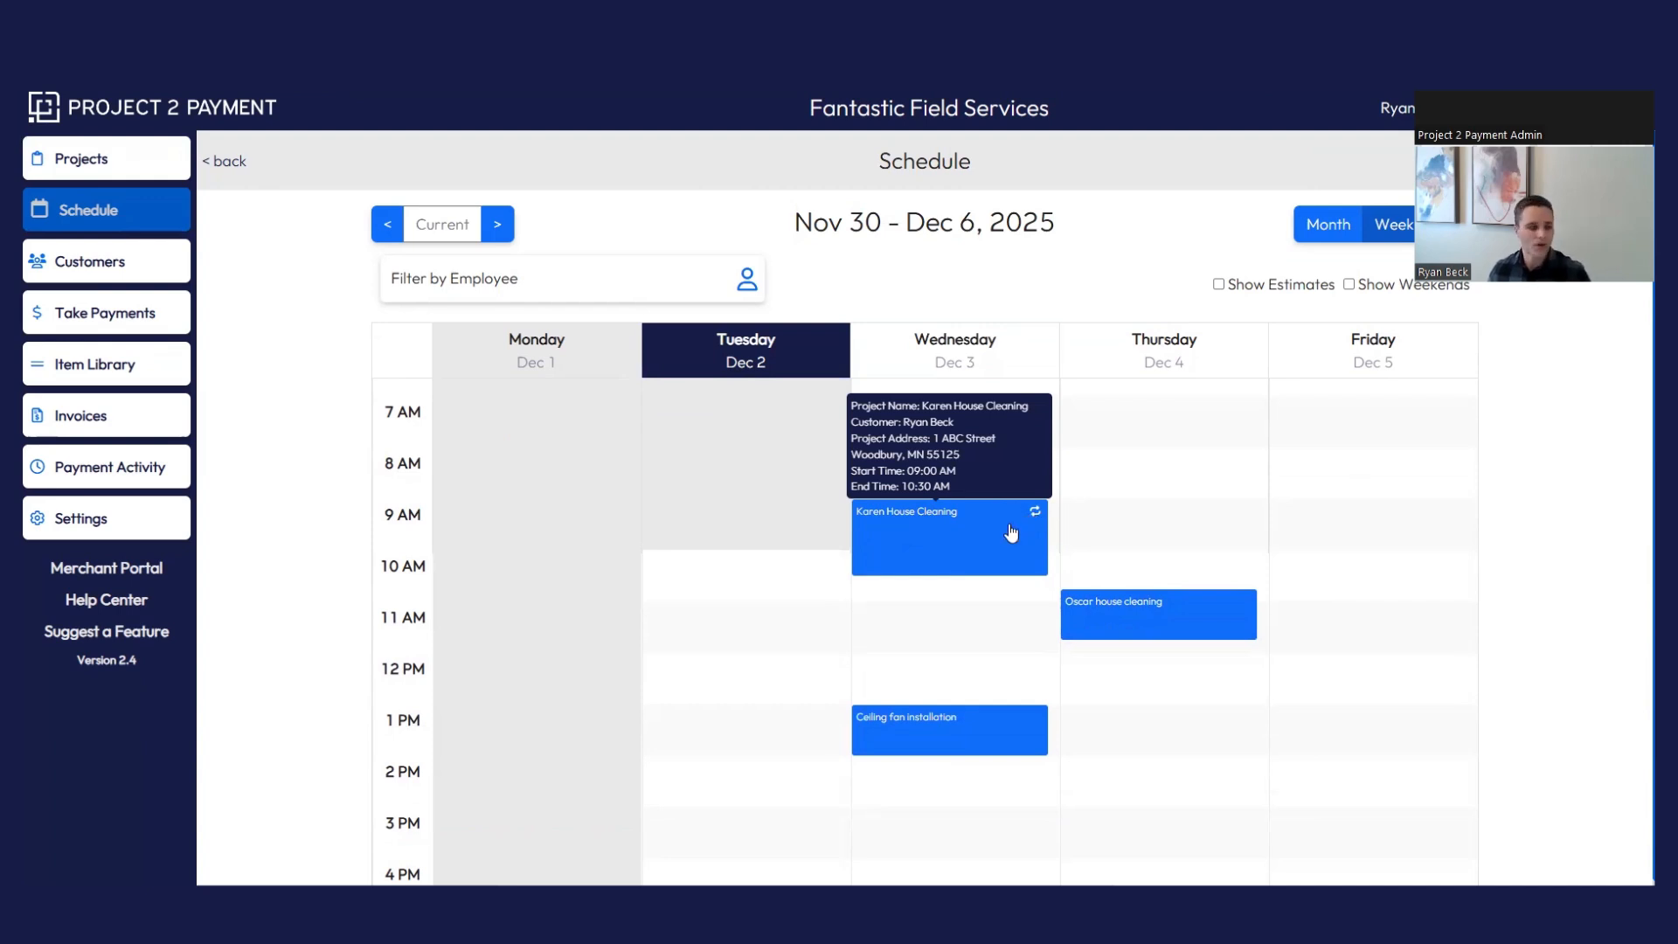
{"action": "scroll", "coordinate": [1006, 525], "scroll_direction": "down", "scroll_amount": 1}
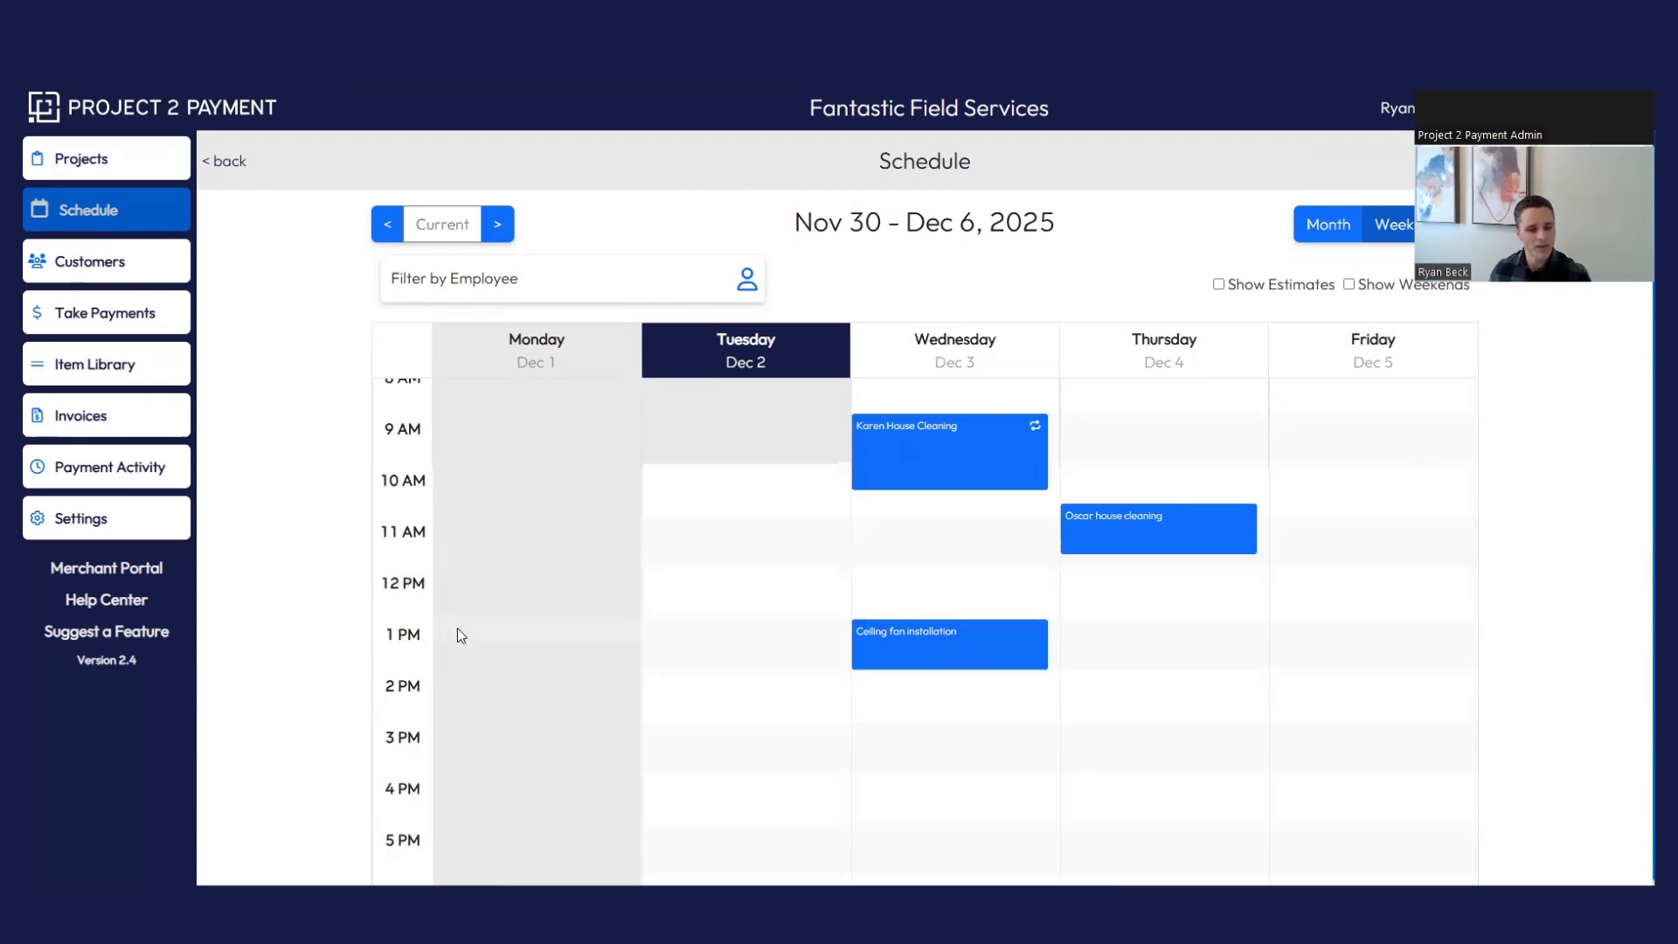
- Open the Ceiling fan installation project from the schedule, review its items, and return to the schedule
{"action": "left_click", "coordinate": [952, 650]}
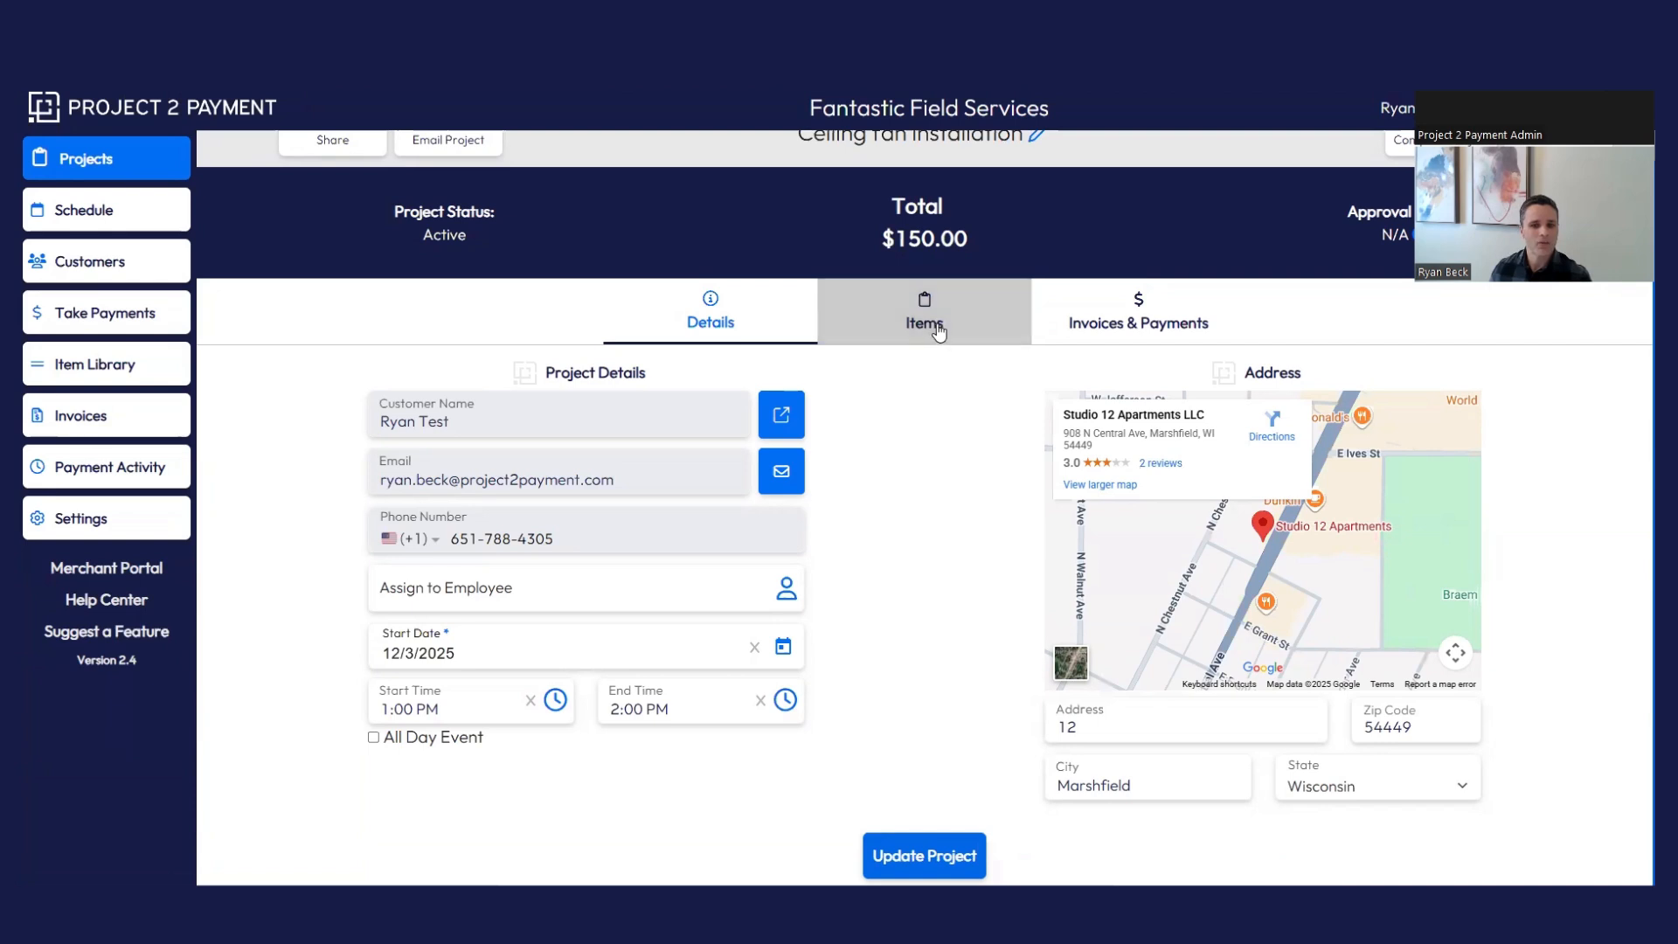
{"action": "left_click", "coordinate": [967, 332]}
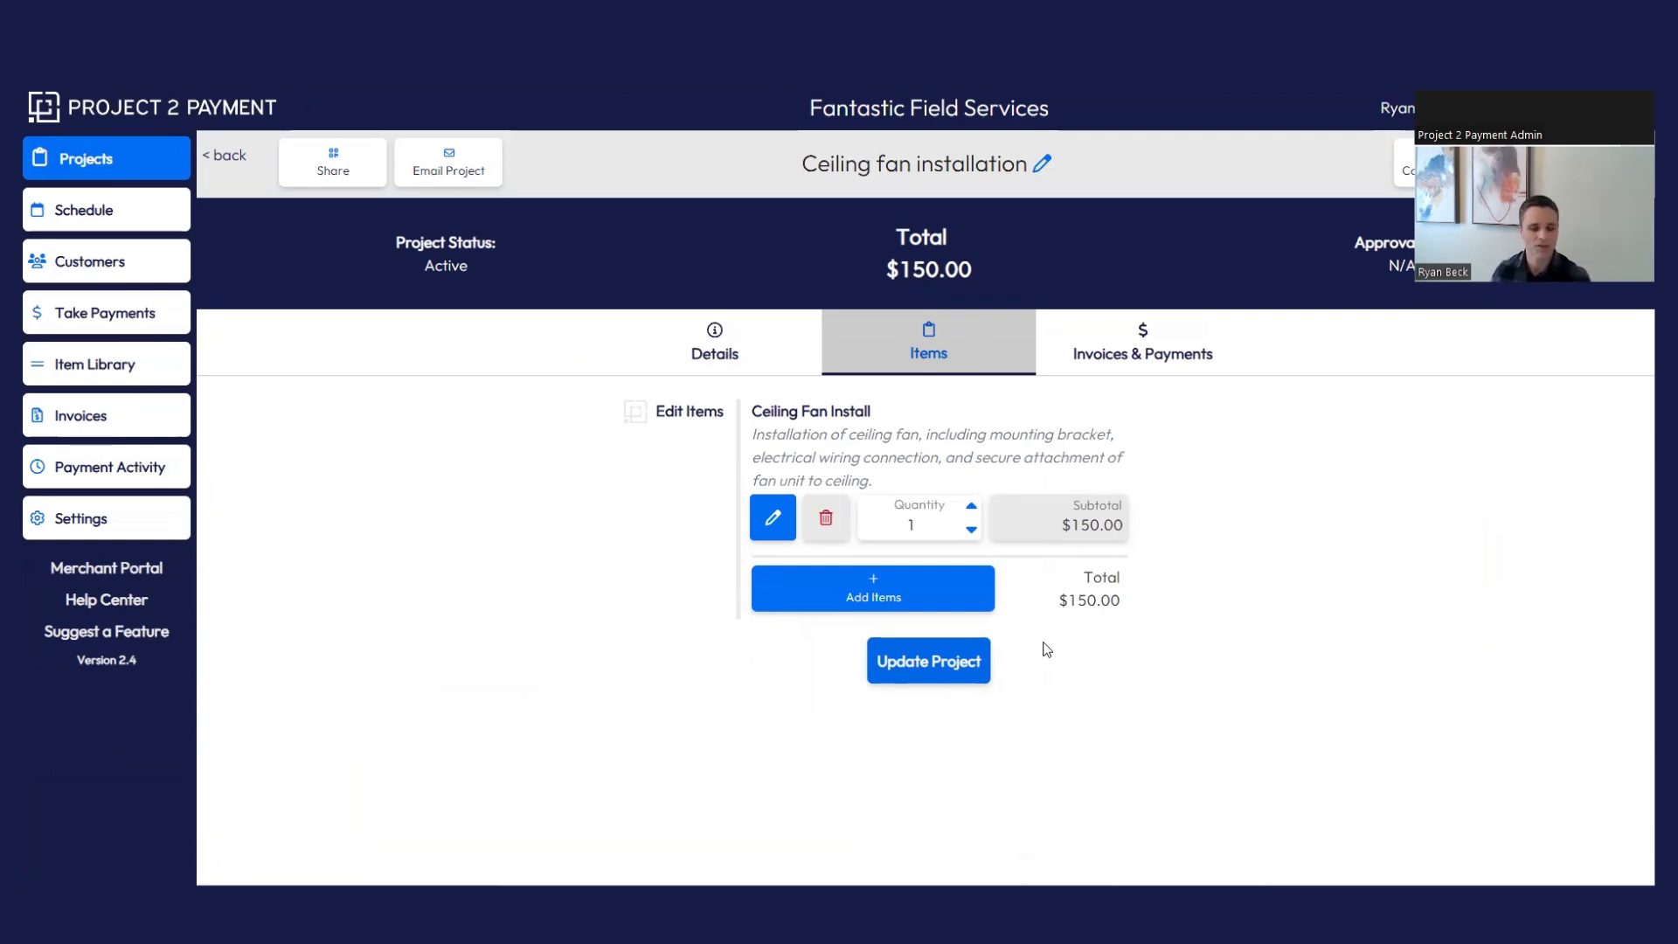
{"action": "left_click", "coordinate": [211, 156]}
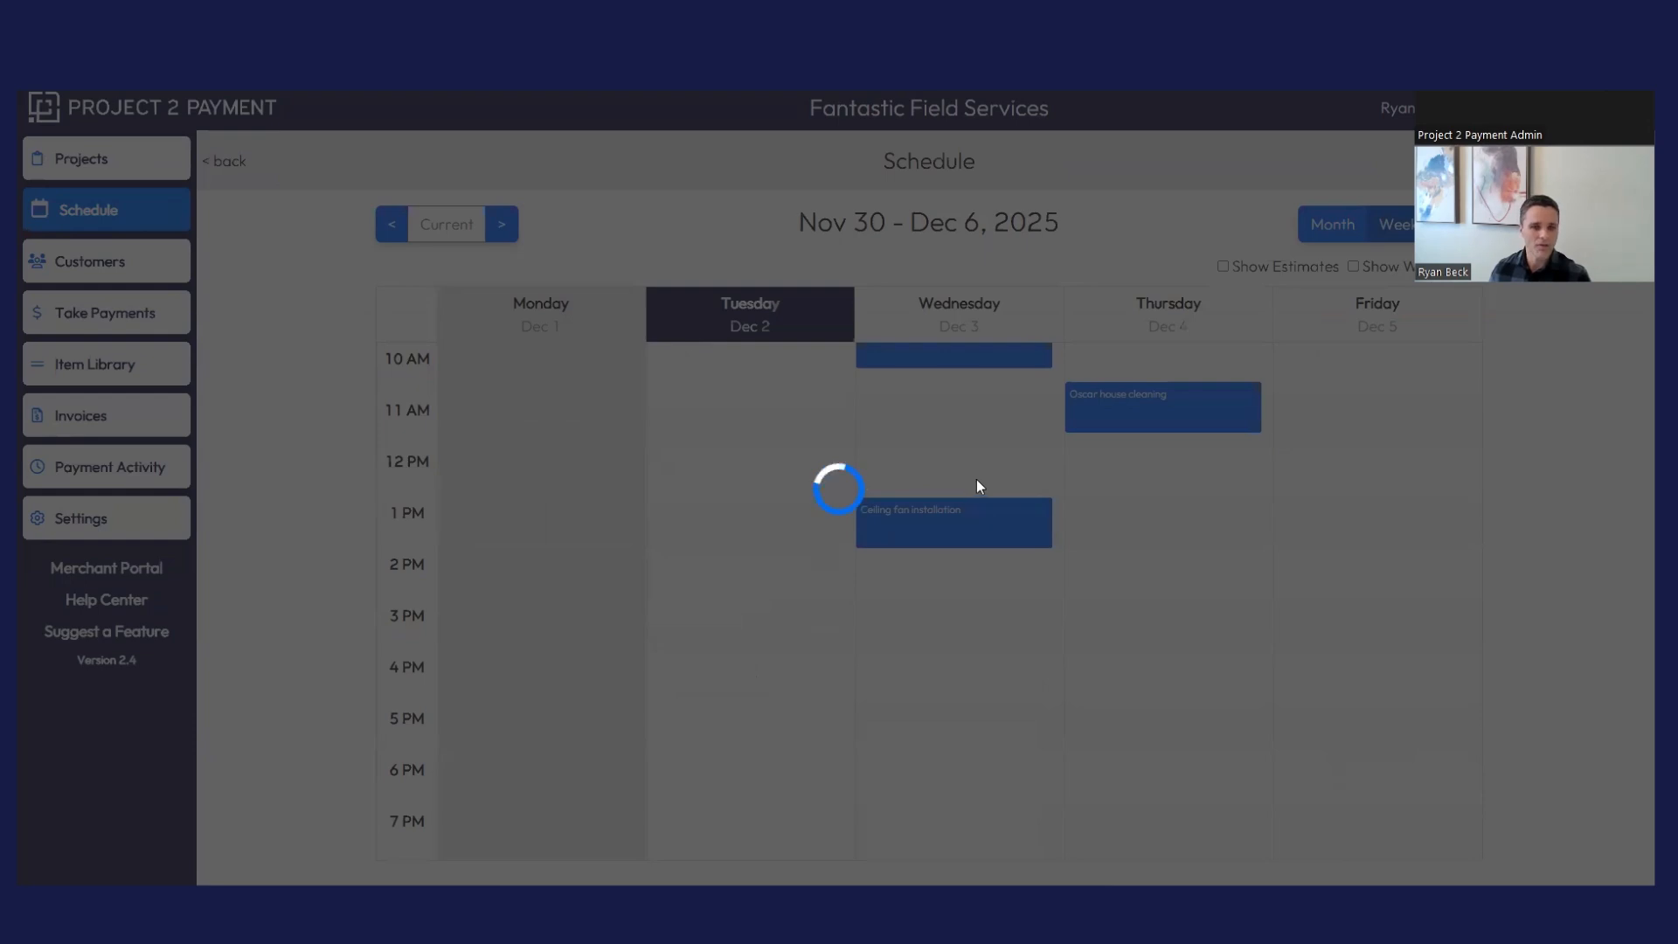
- Check the creation options for an empty Thursday morning slot and dismiss them without creating anything
{"action": "scroll", "coordinate": [1011, 461], "scroll_direction": "up", "scroll_amount": 2}
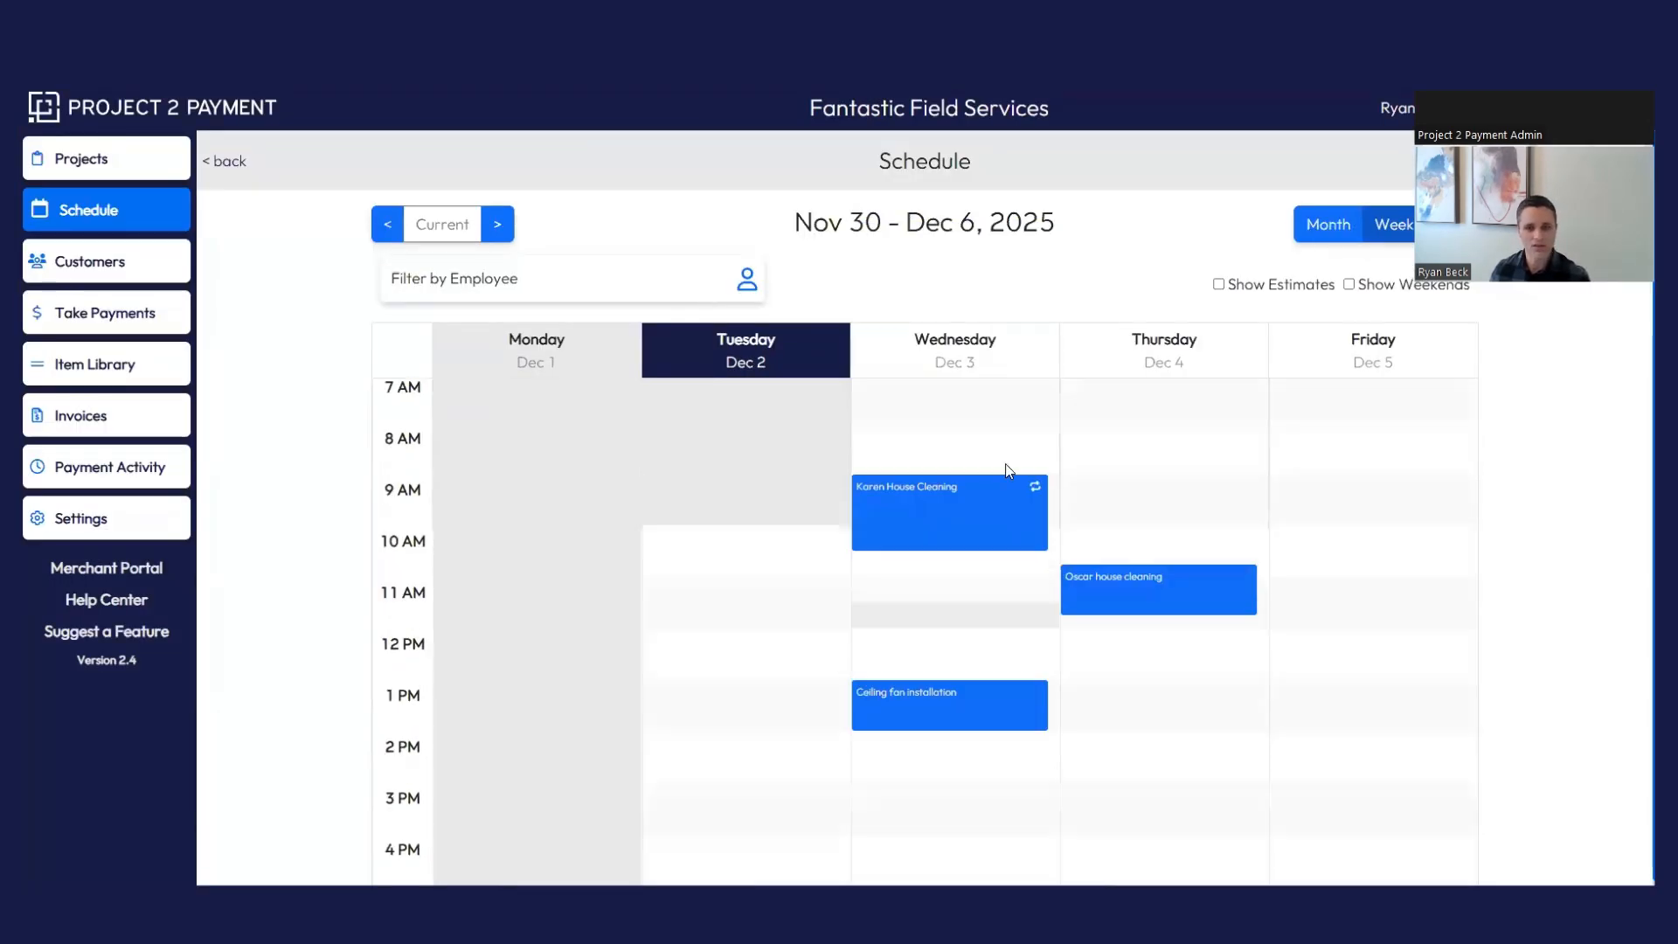
{"action": "left_click", "coordinate": [1136, 514]}
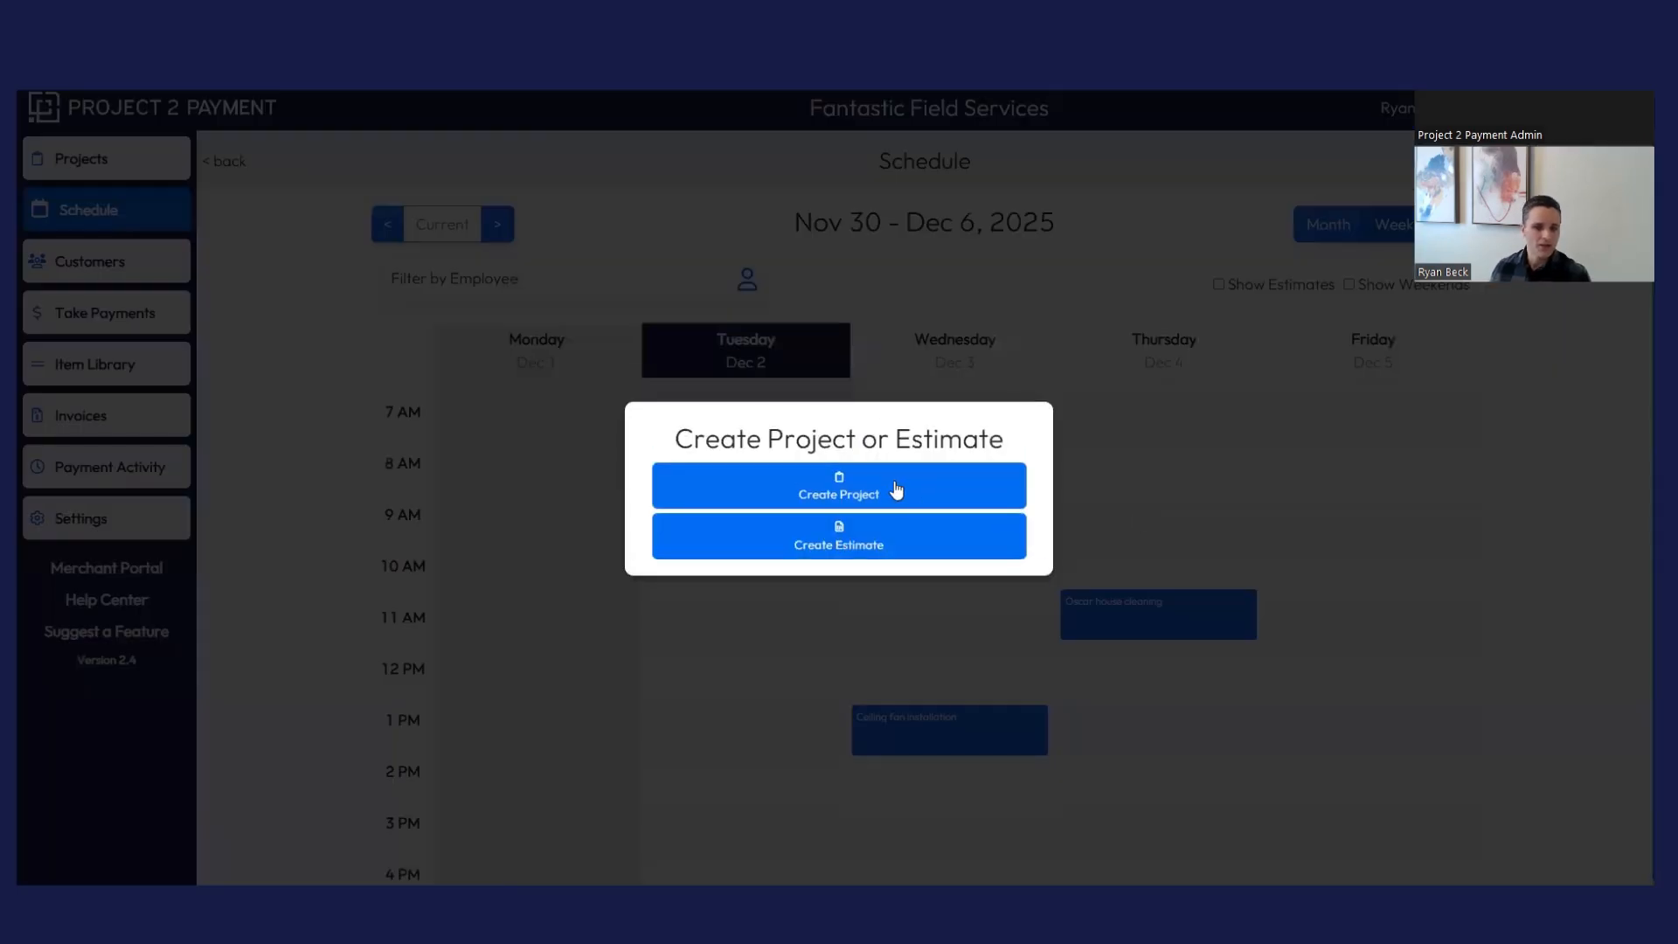
{"action": "left_click", "coordinate": [1450, 490]}
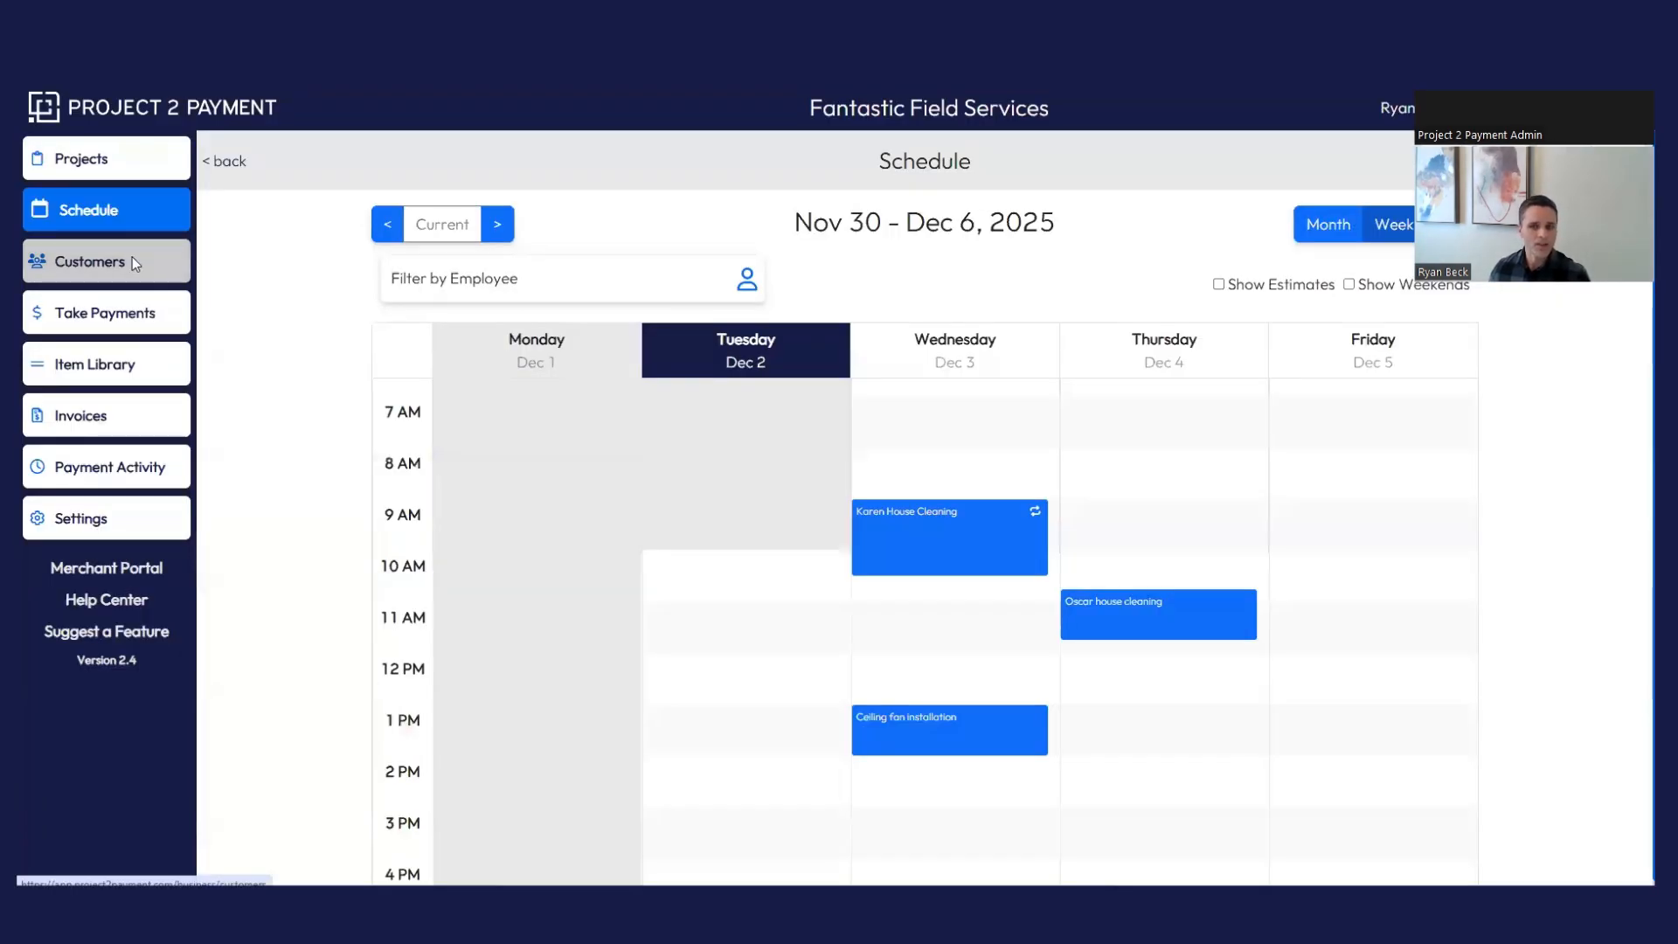
- Search the customer list by the customer's first name and open the matching record
{"action": "left_click", "coordinate": [133, 262]}
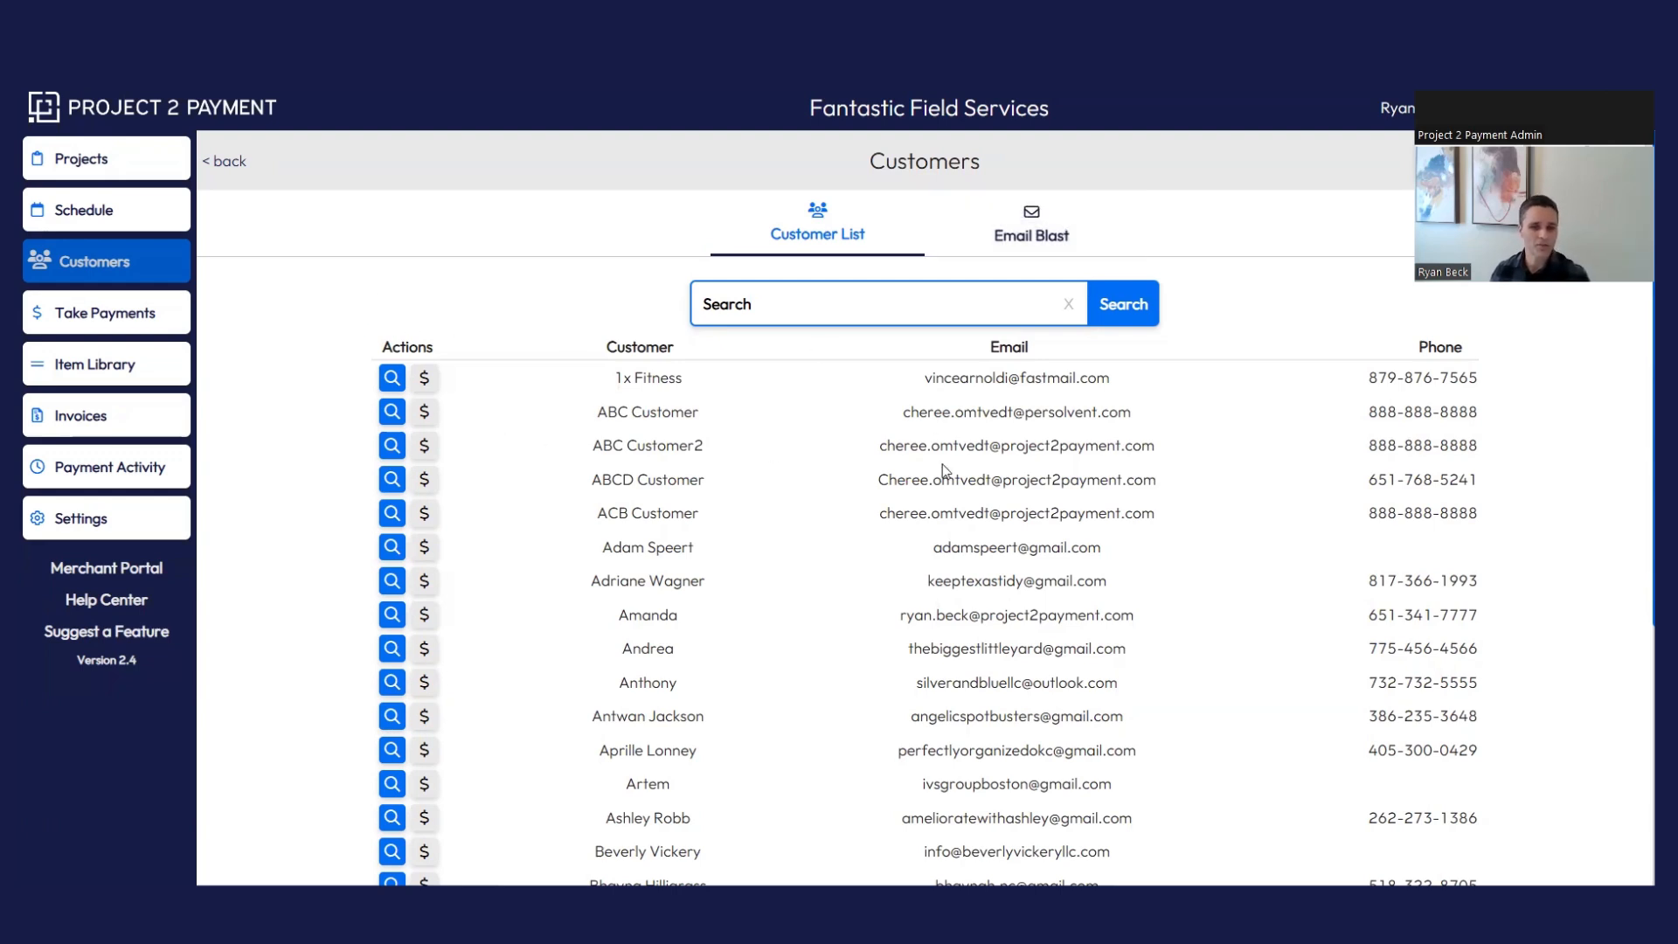
{"action": "left_click", "coordinate": [858, 296]}
{"action": "type", "text": "ryan"}
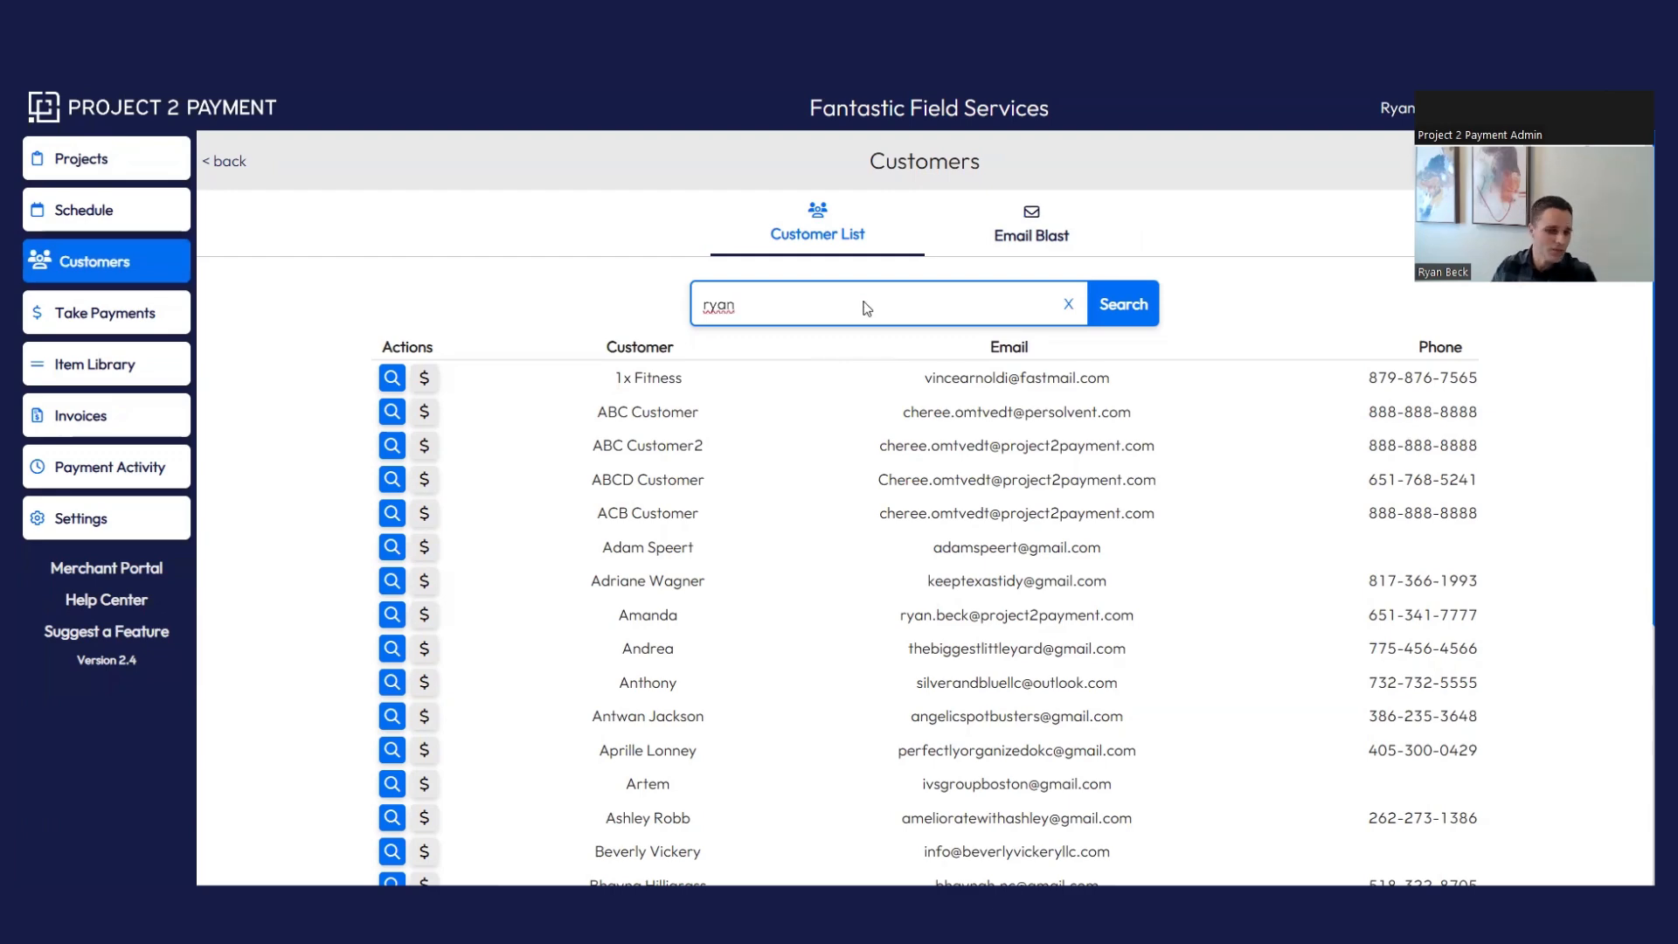
{"action": "key", "text": "Return"}
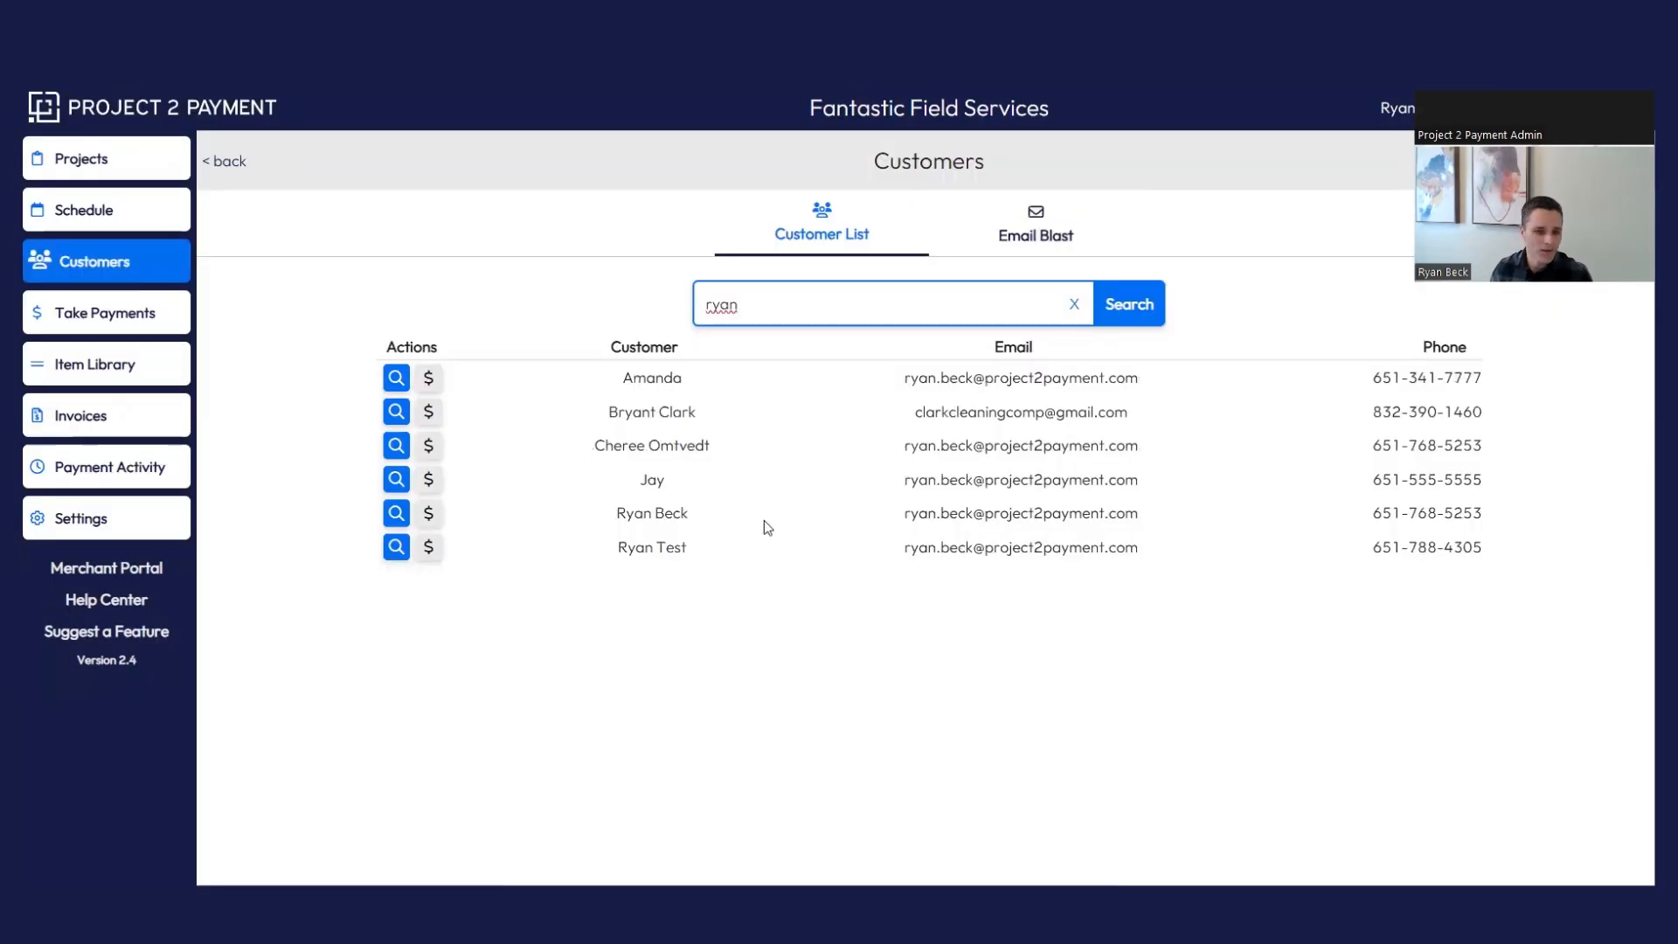
{"action": "left_click", "coordinate": [395, 516]}
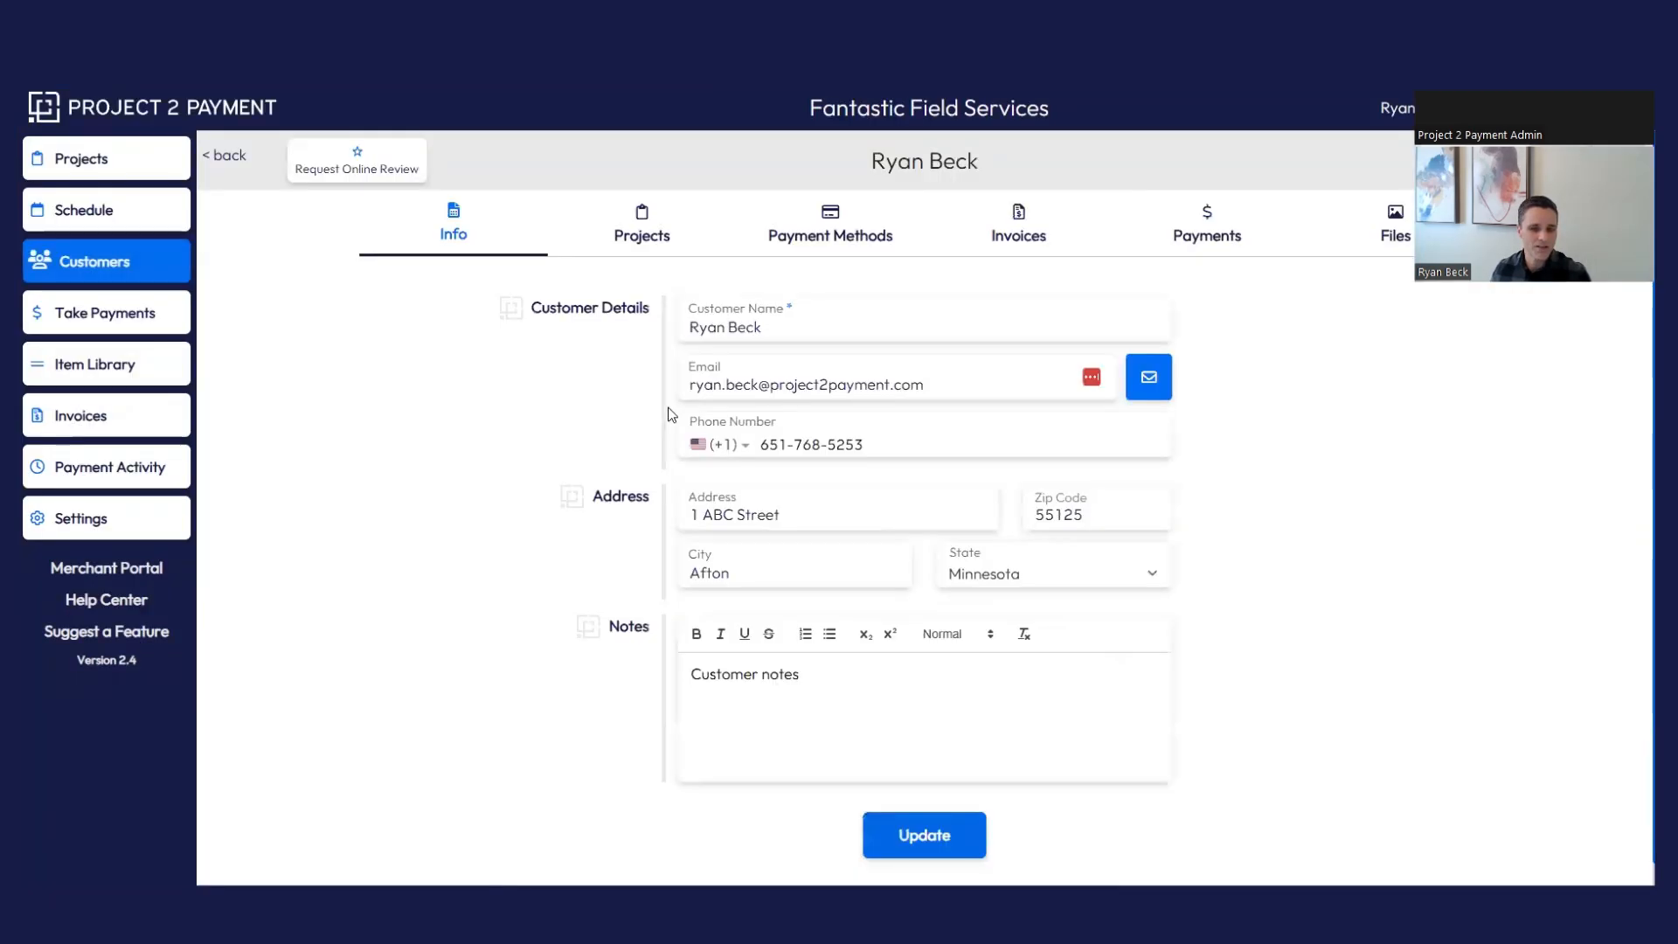
- Review the customer's projects, invoices, and stored files
{"action": "left_click", "coordinate": [658, 225]}
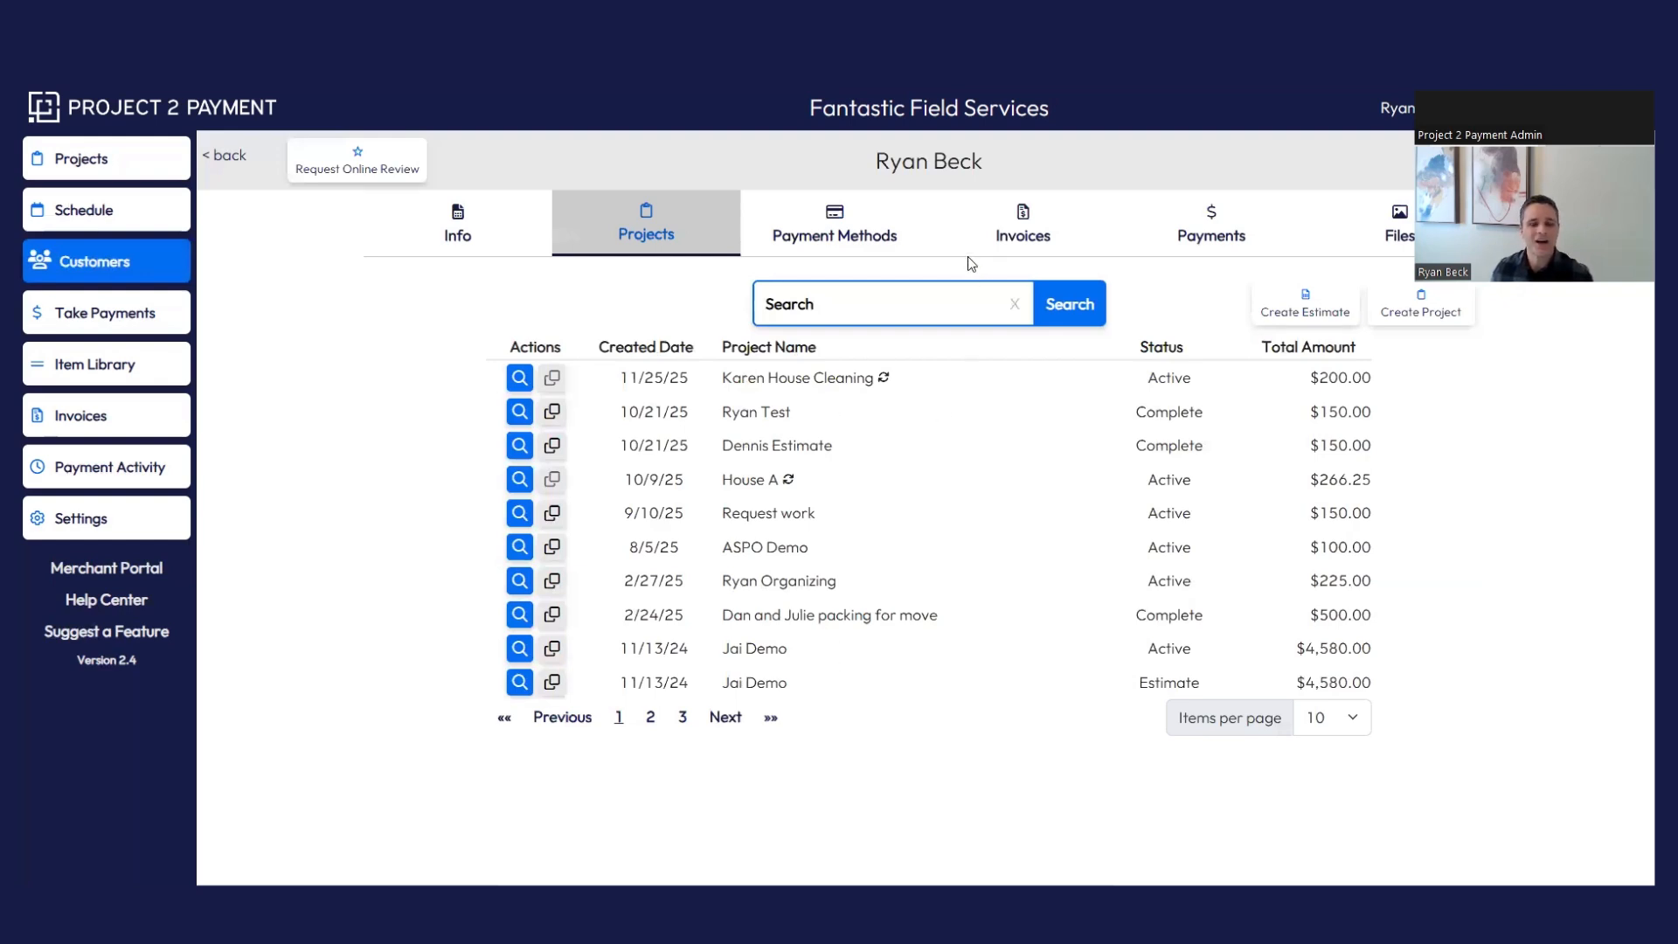
{"action": "left_click", "coordinate": [1052, 231]}
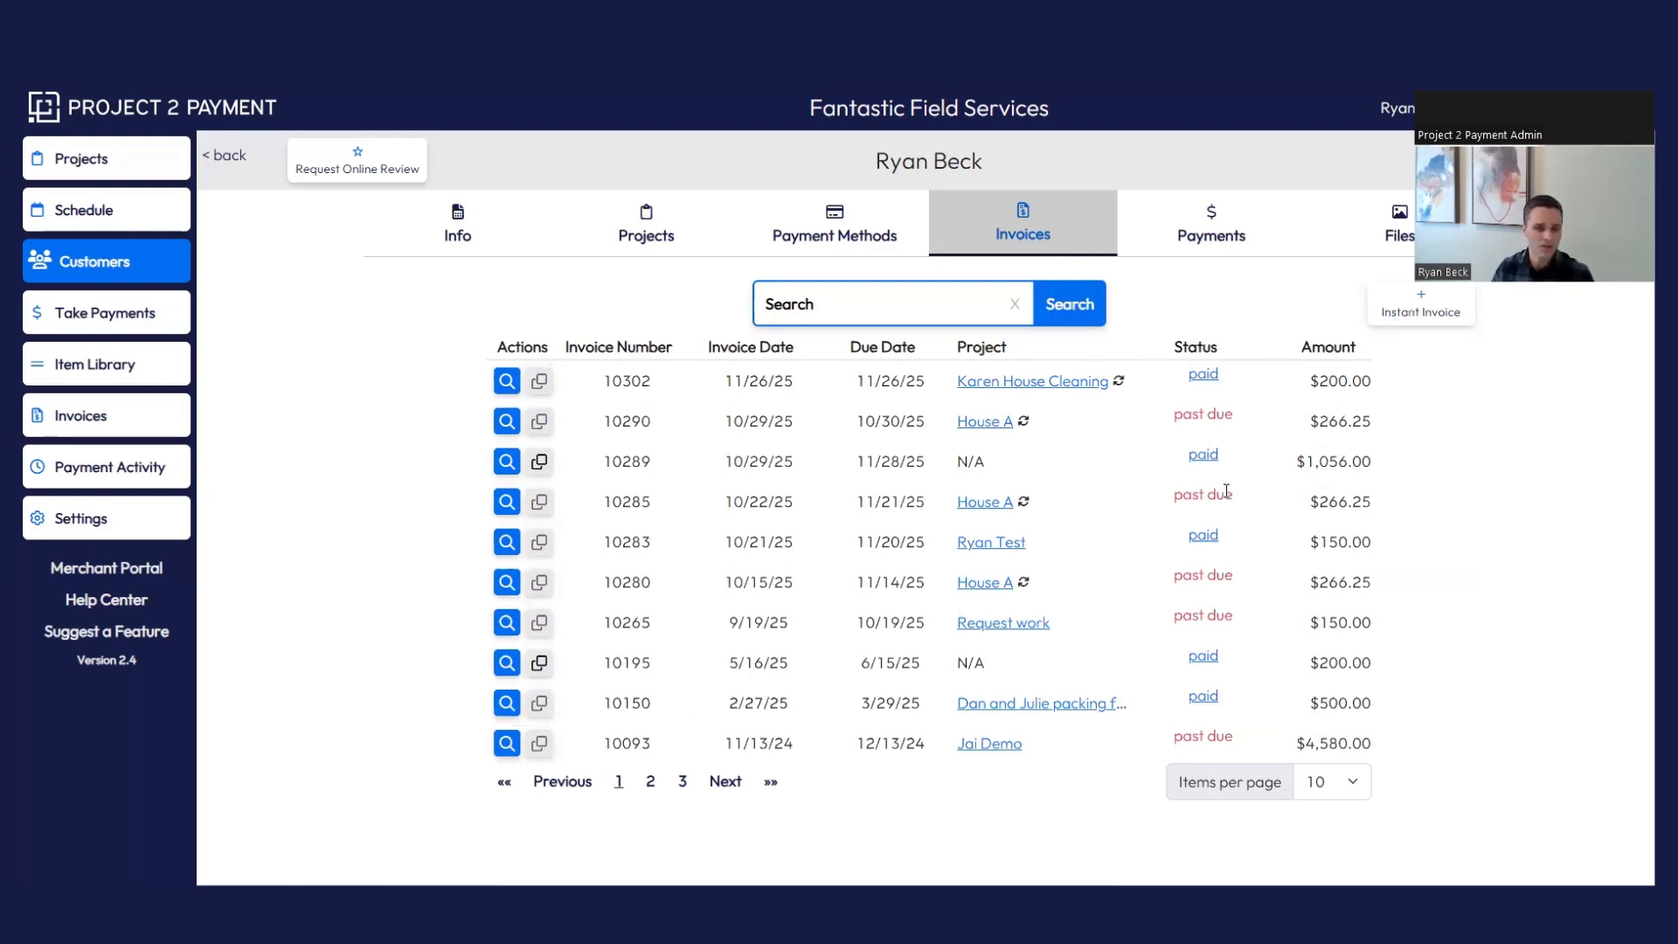
{"action": "left_click", "coordinate": [1399, 226]}
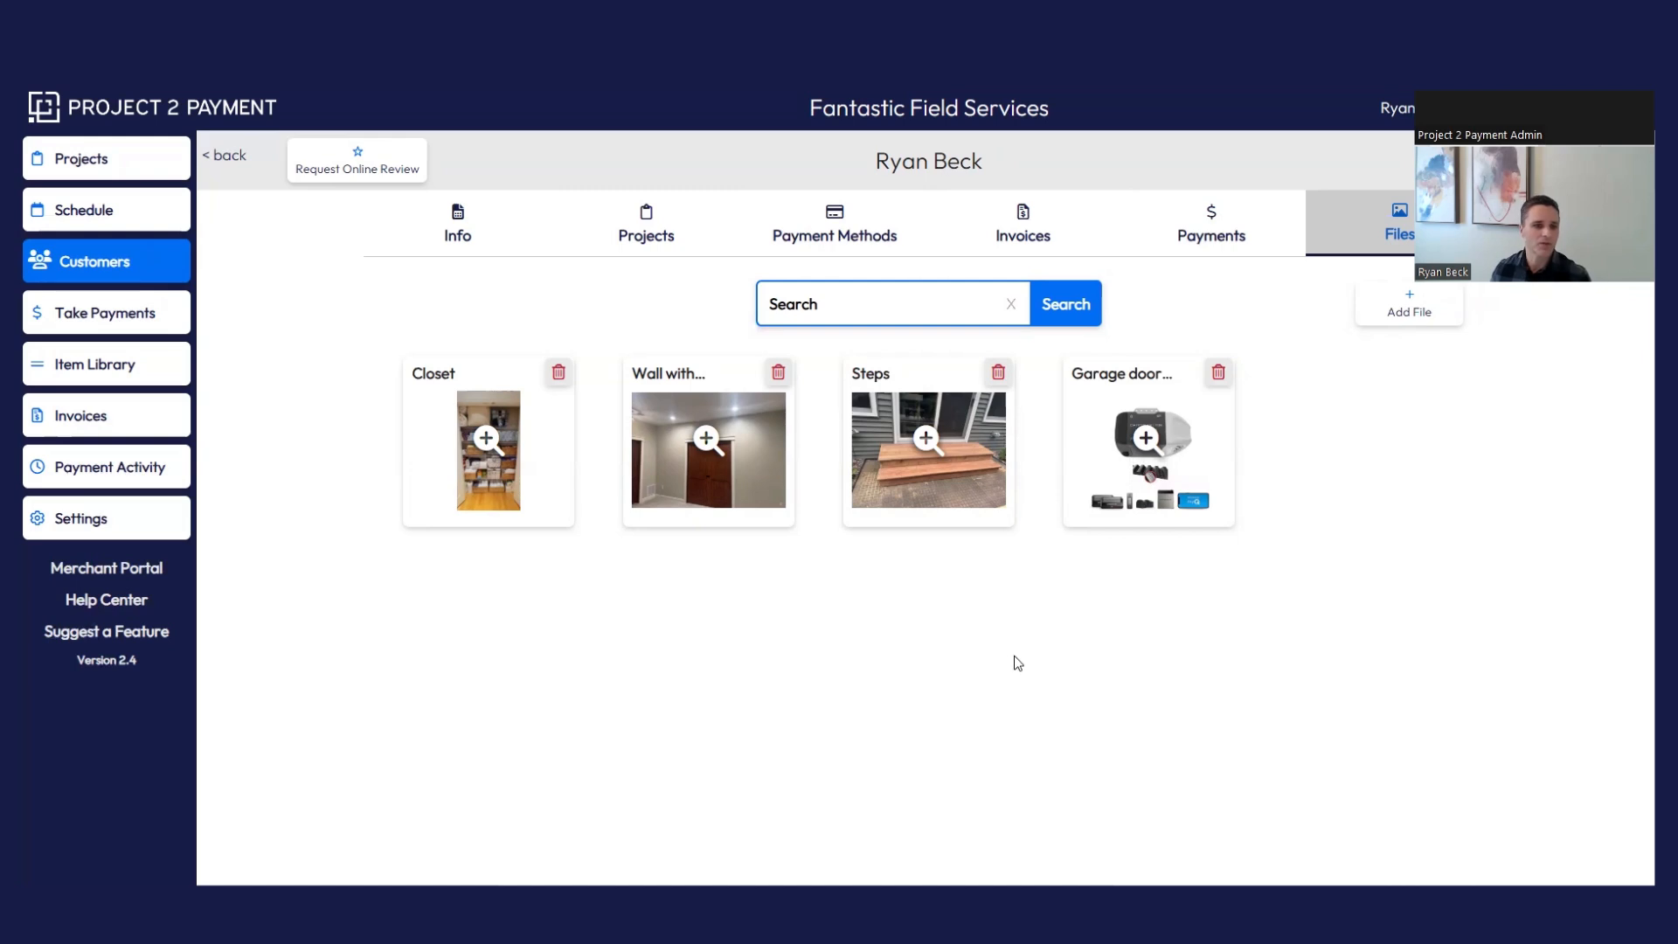
- View the project lists, switch to the Fantastic Field Services website, and examine its project request form
{"action": "left_click", "coordinate": [129, 160]}
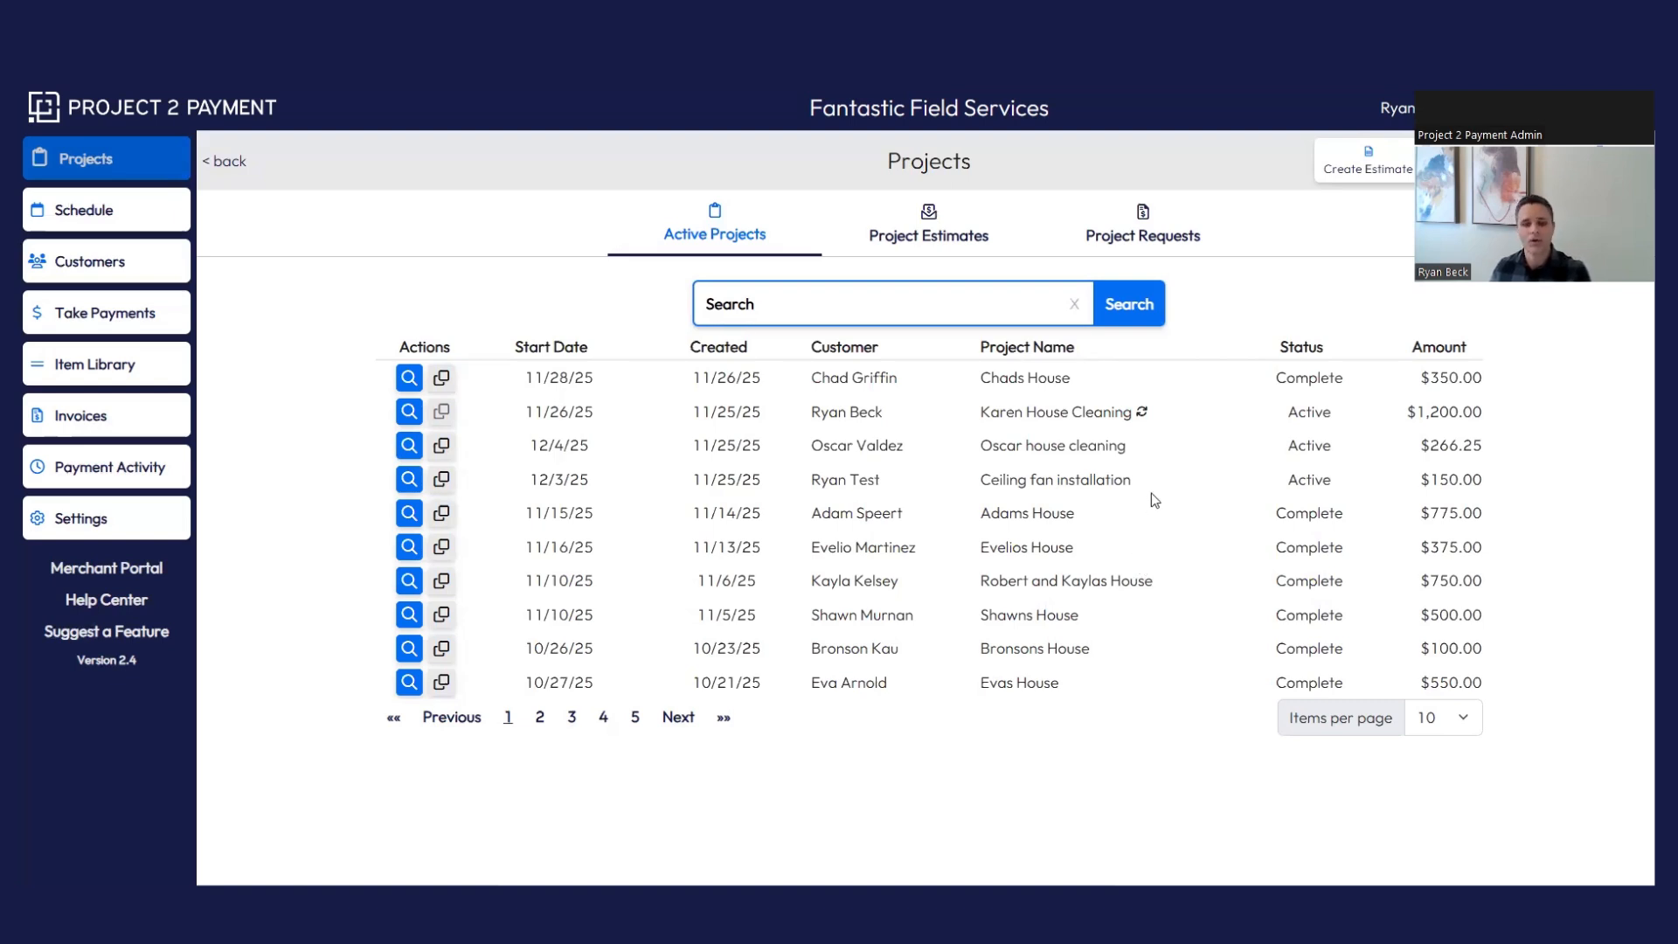
{"action": "left_click", "coordinate": [957, 225]}
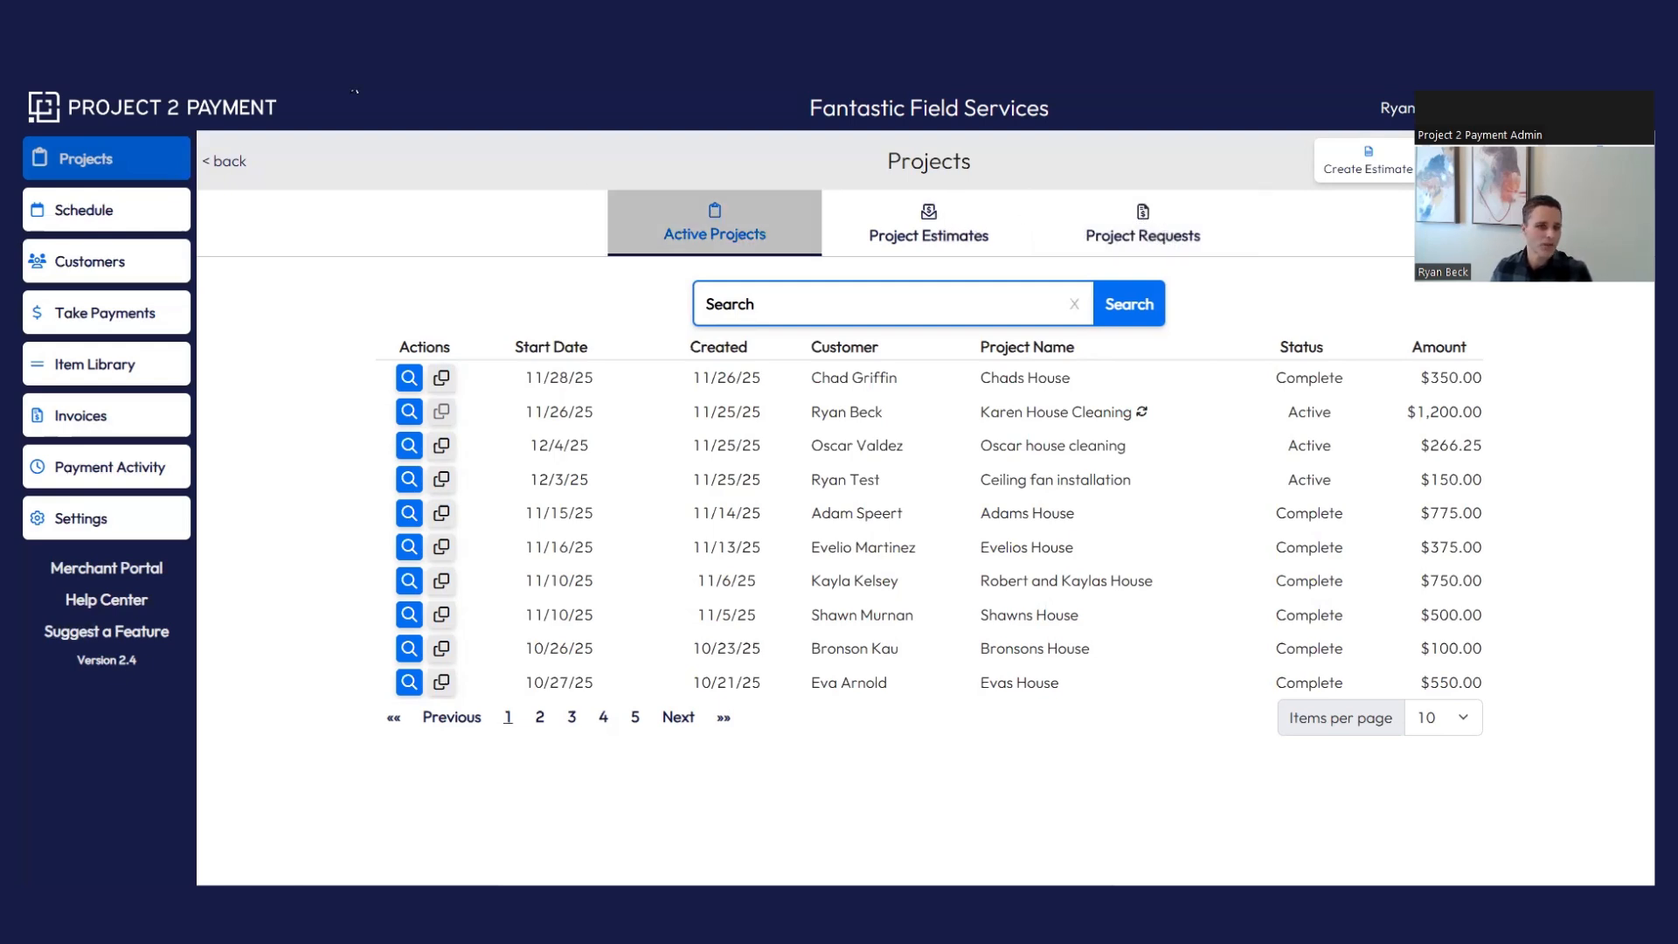
{"action": "key", "text": "ctrl+Tab"}
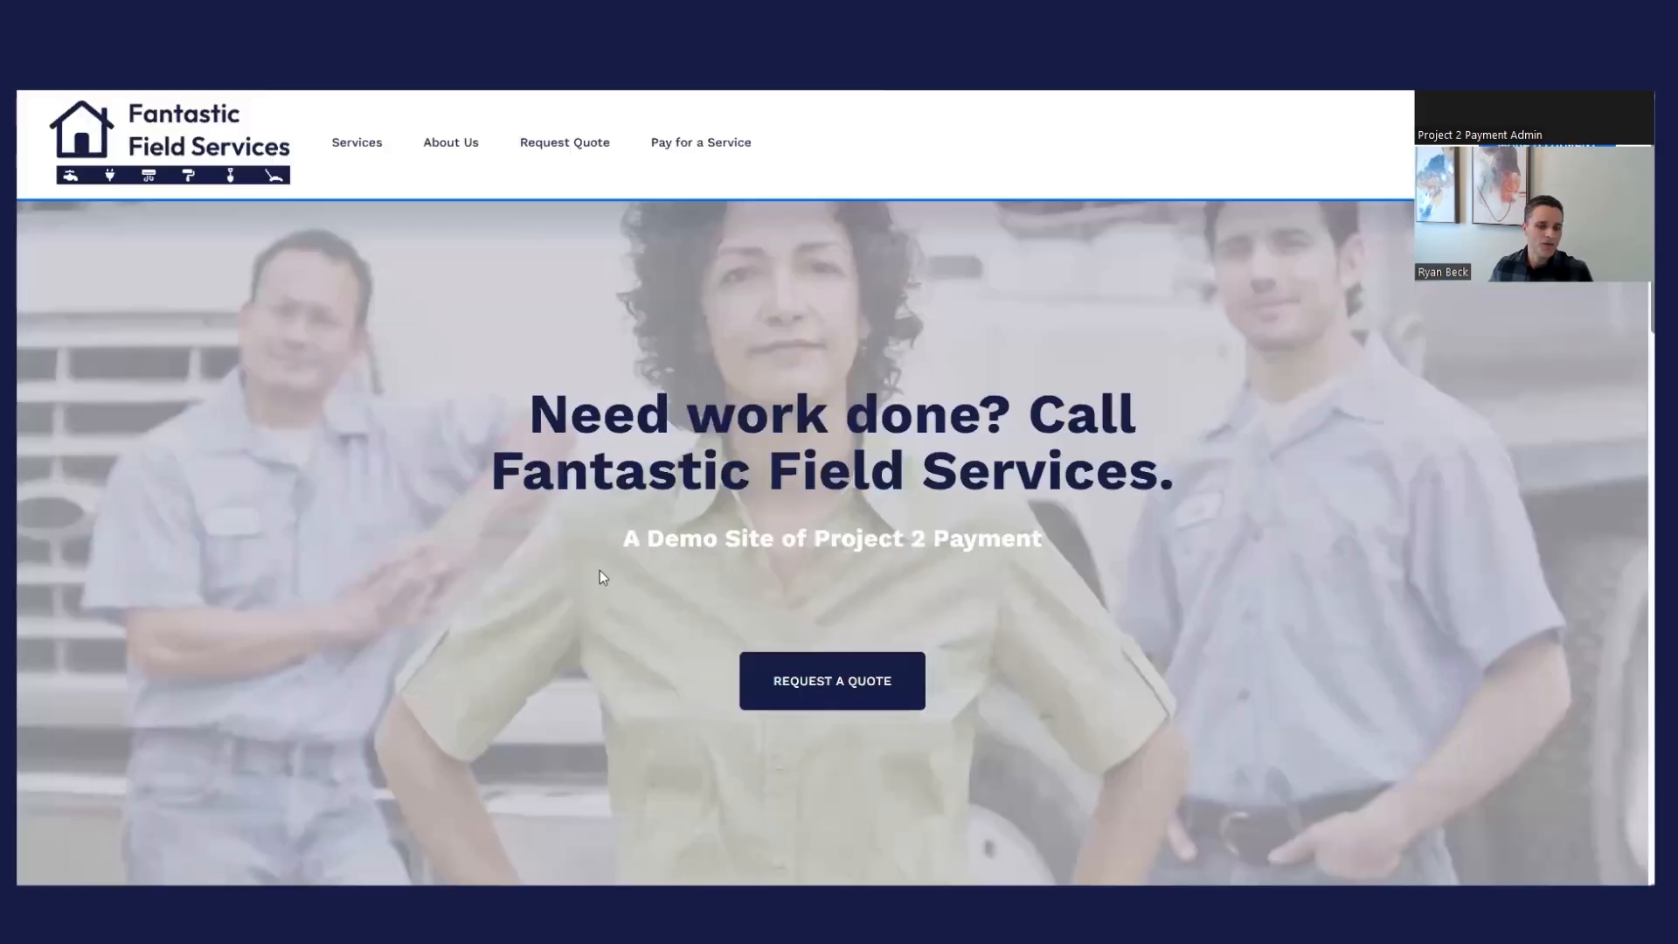
{"action": "scroll", "coordinate": [626, 568], "scroll_direction": "down", "scroll_amount": 9}
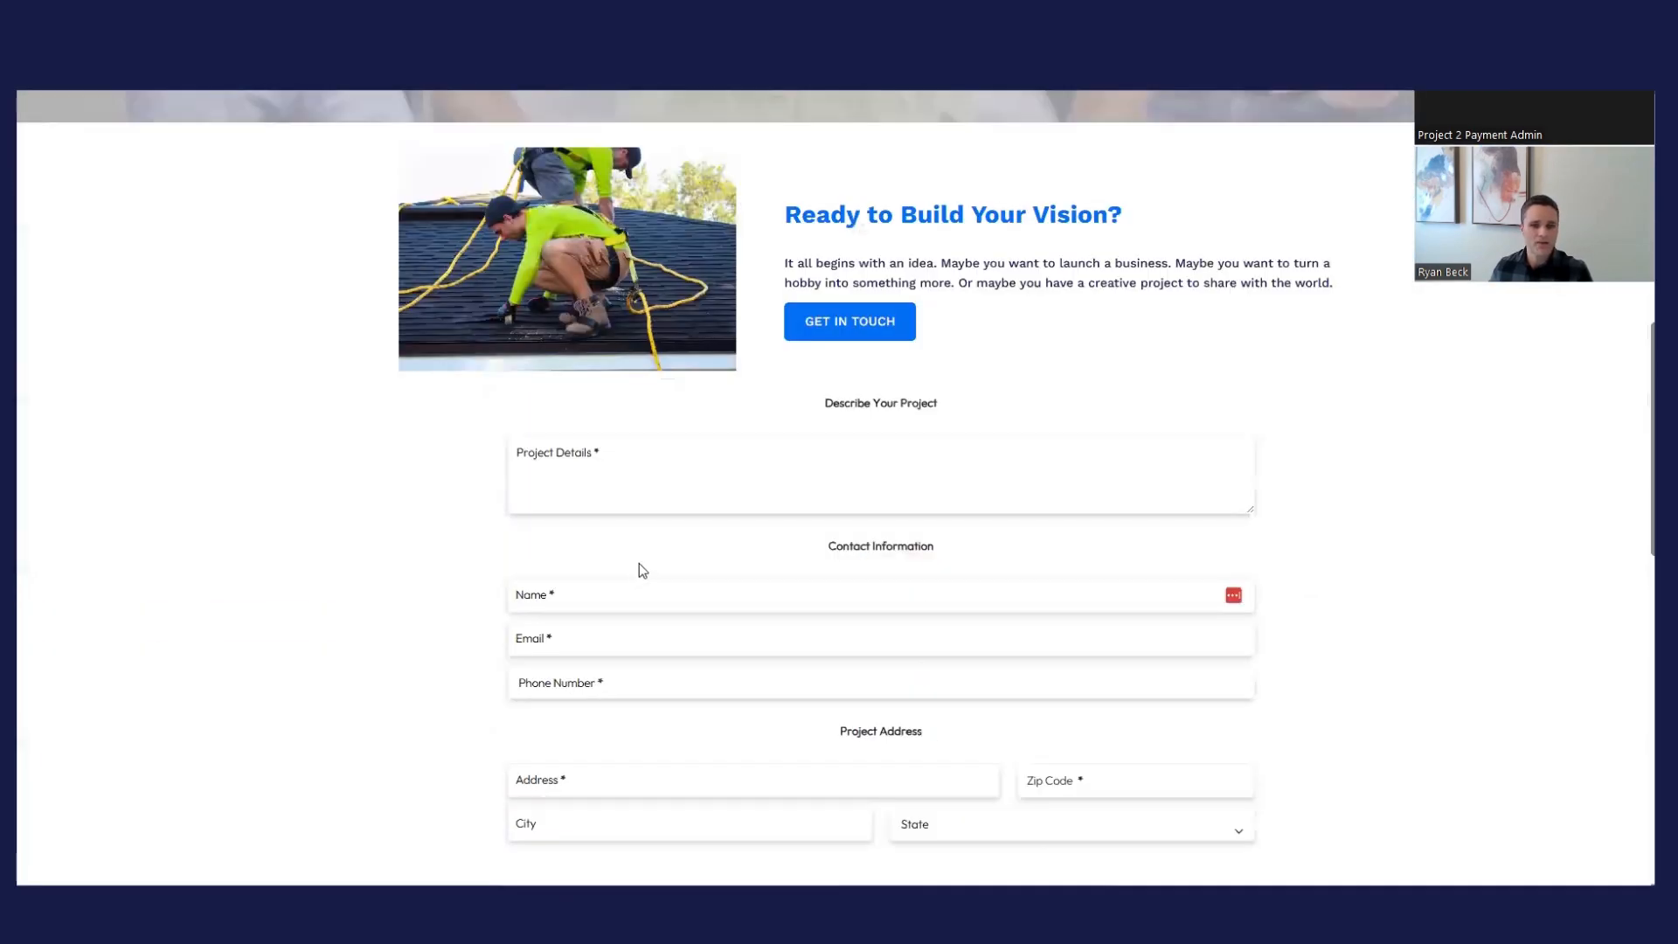
{"action": "scroll", "coordinate": [638, 567], "scroll_direction": "down", "scroll_amount": 2}
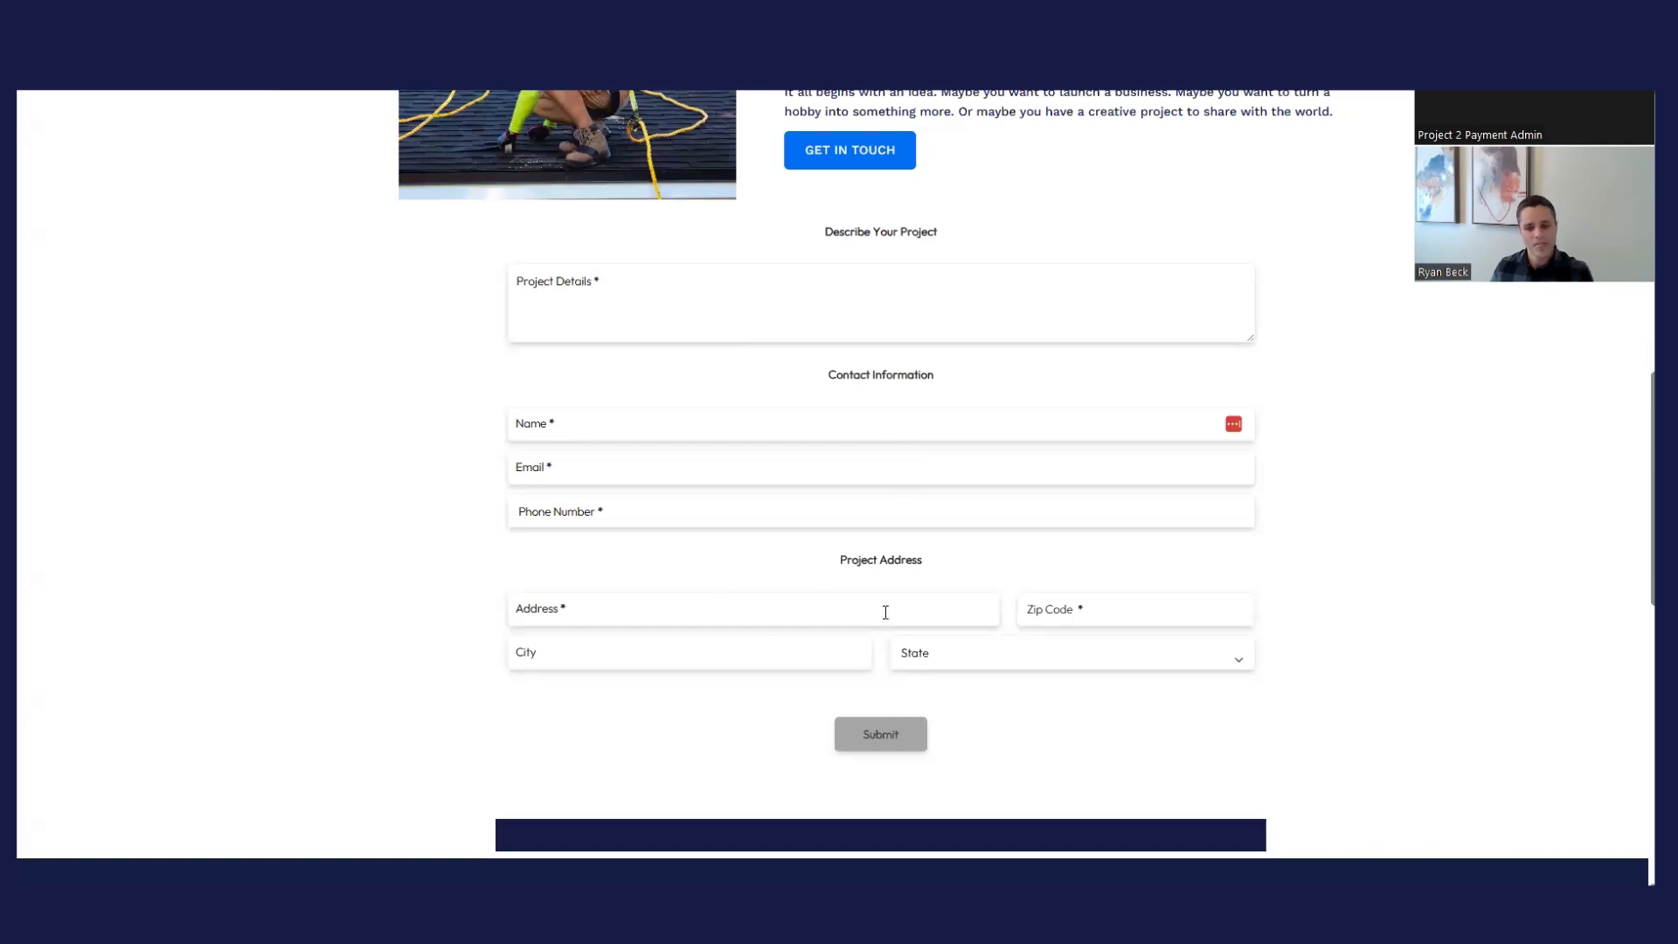
{"action": "scroll", "coordinate": [900, 490], "scroll_direction": "up", "scroll_amount": 4}
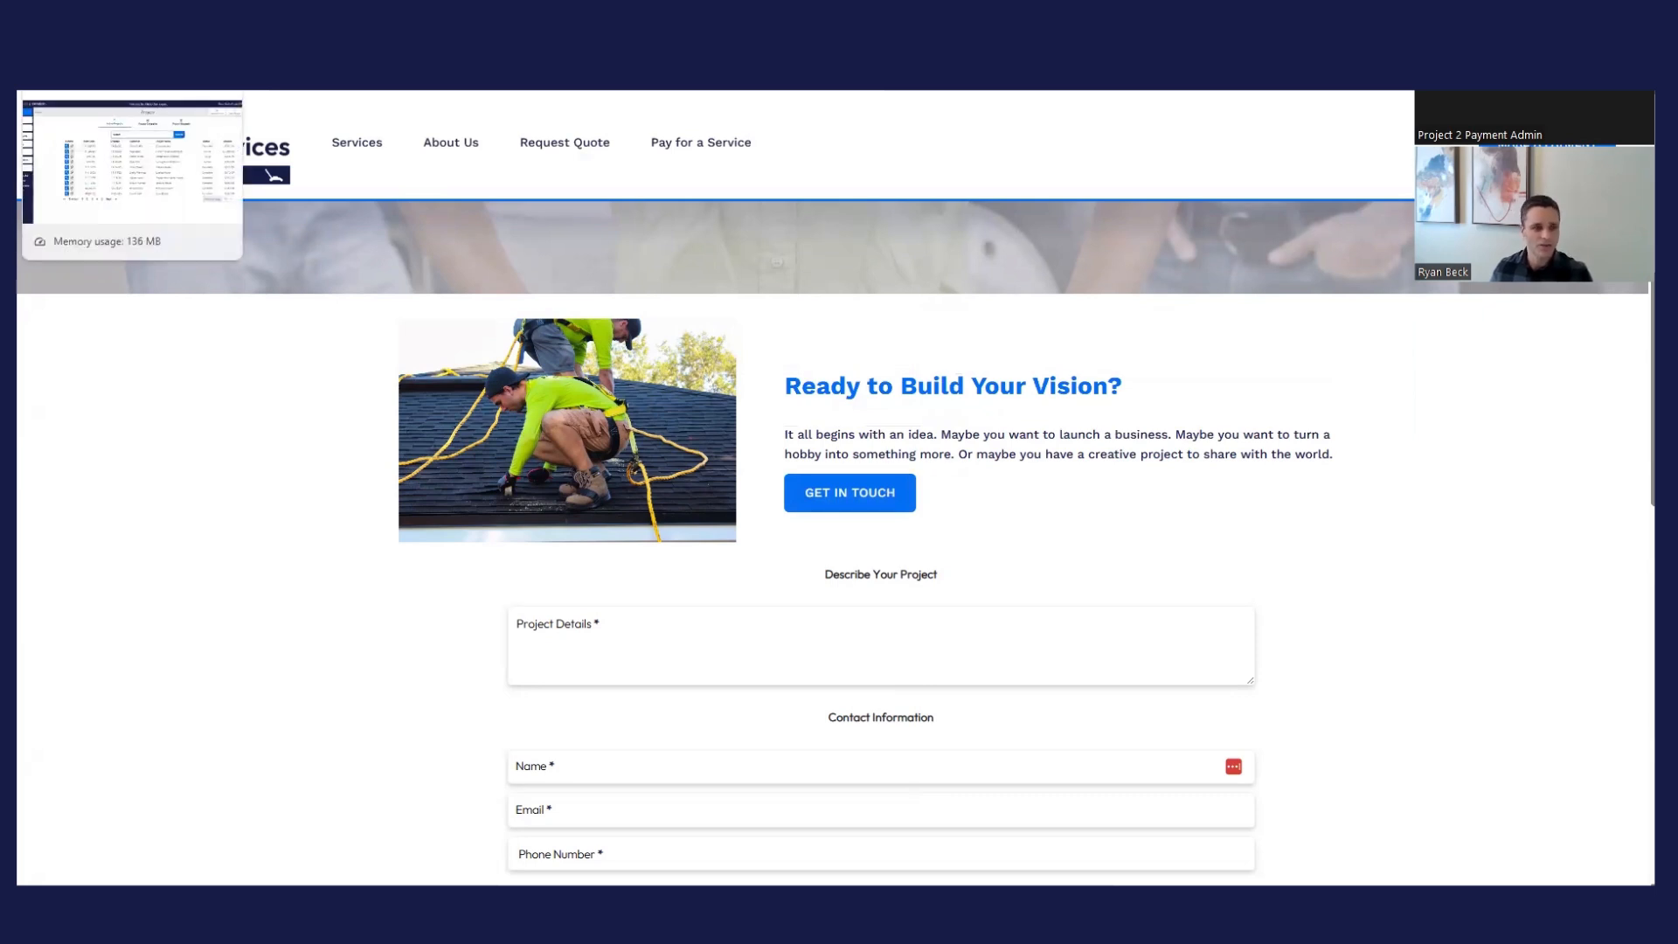
- Switch back to Project 2 Payment and start a new estimate named "Garage door install"
{"action": "left_click", "coordinate": [105, 91]}
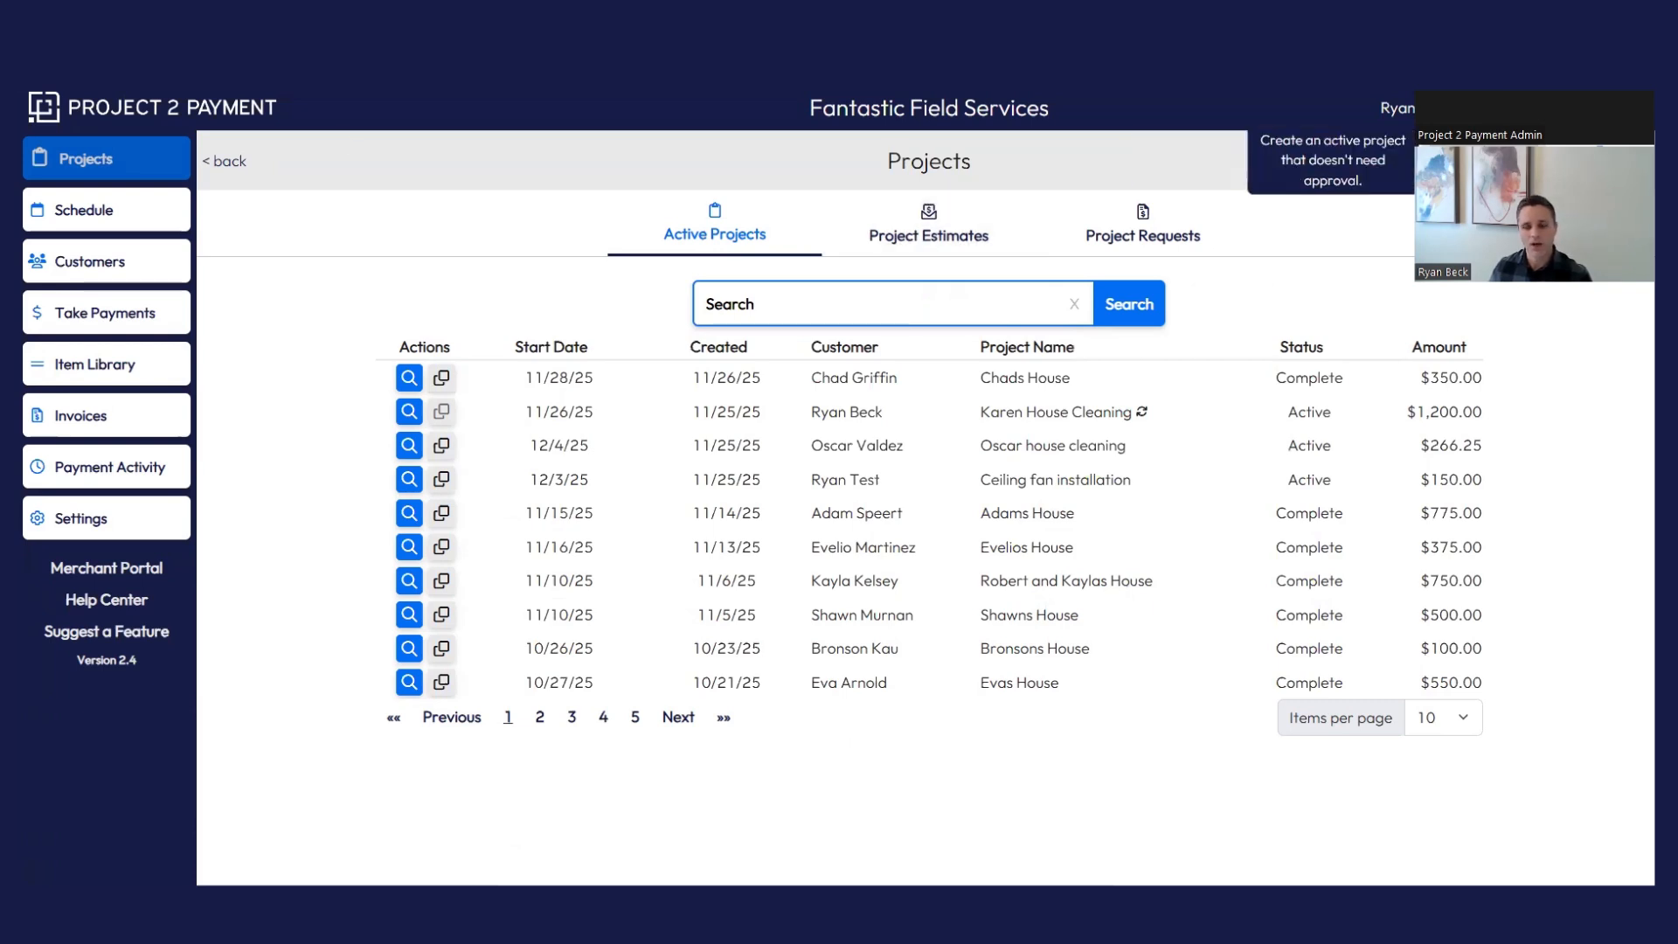
{"action": "left_click", "coordinate": [1356, 171]}
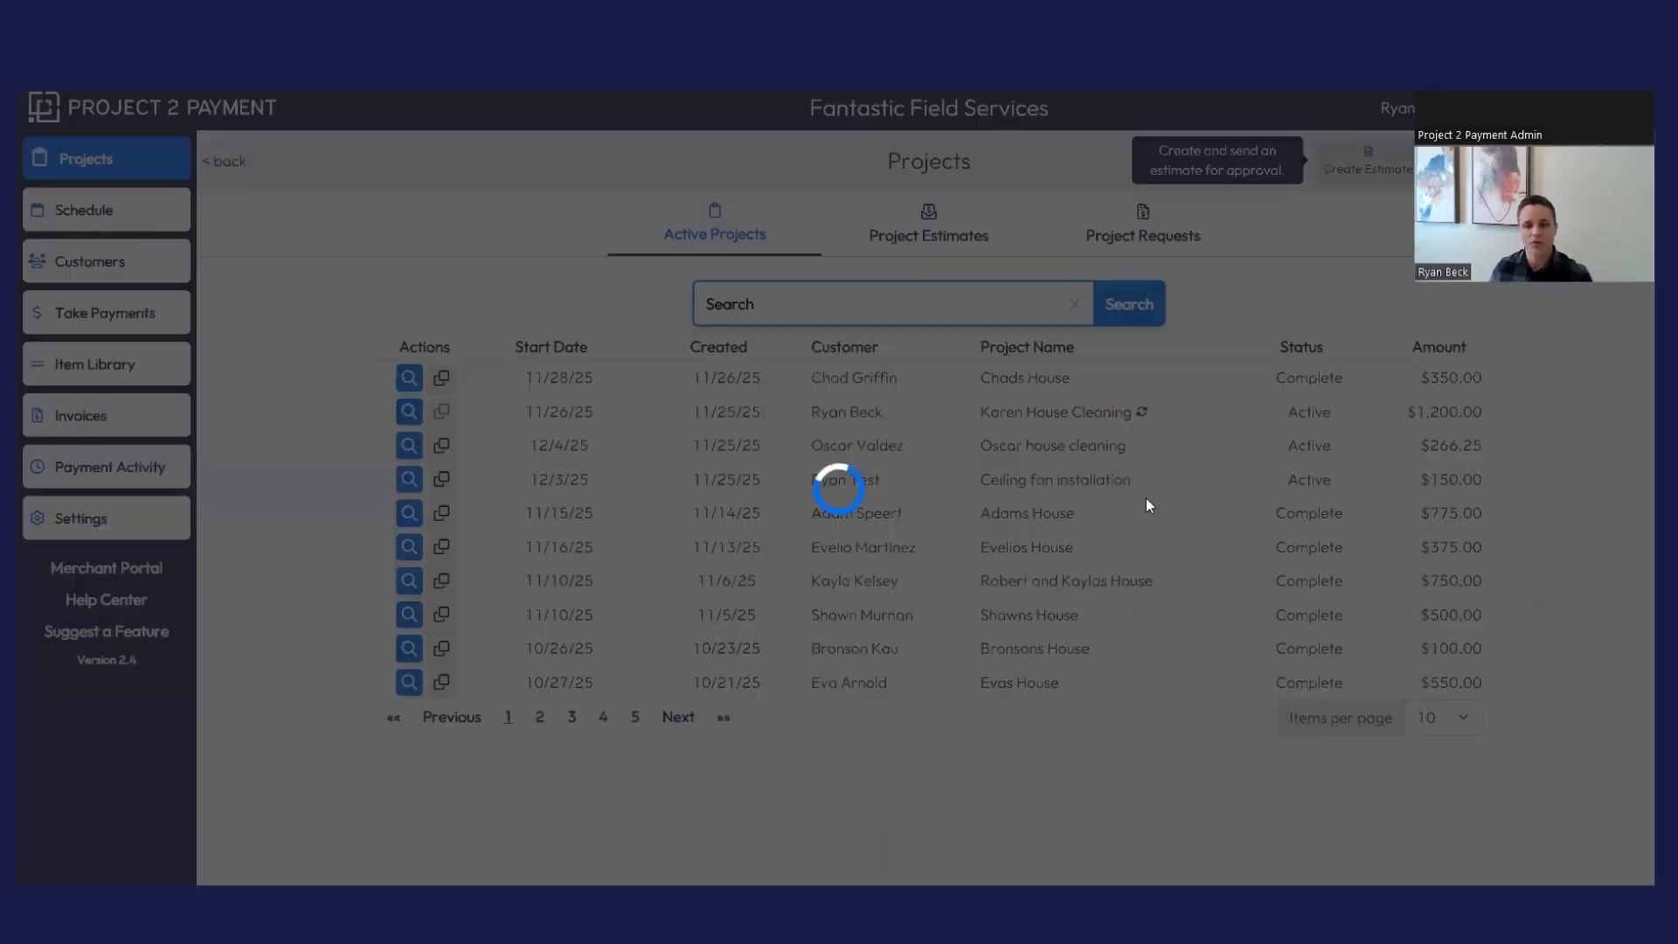
{"action": "left_click", "coordinate": [823, 223]}
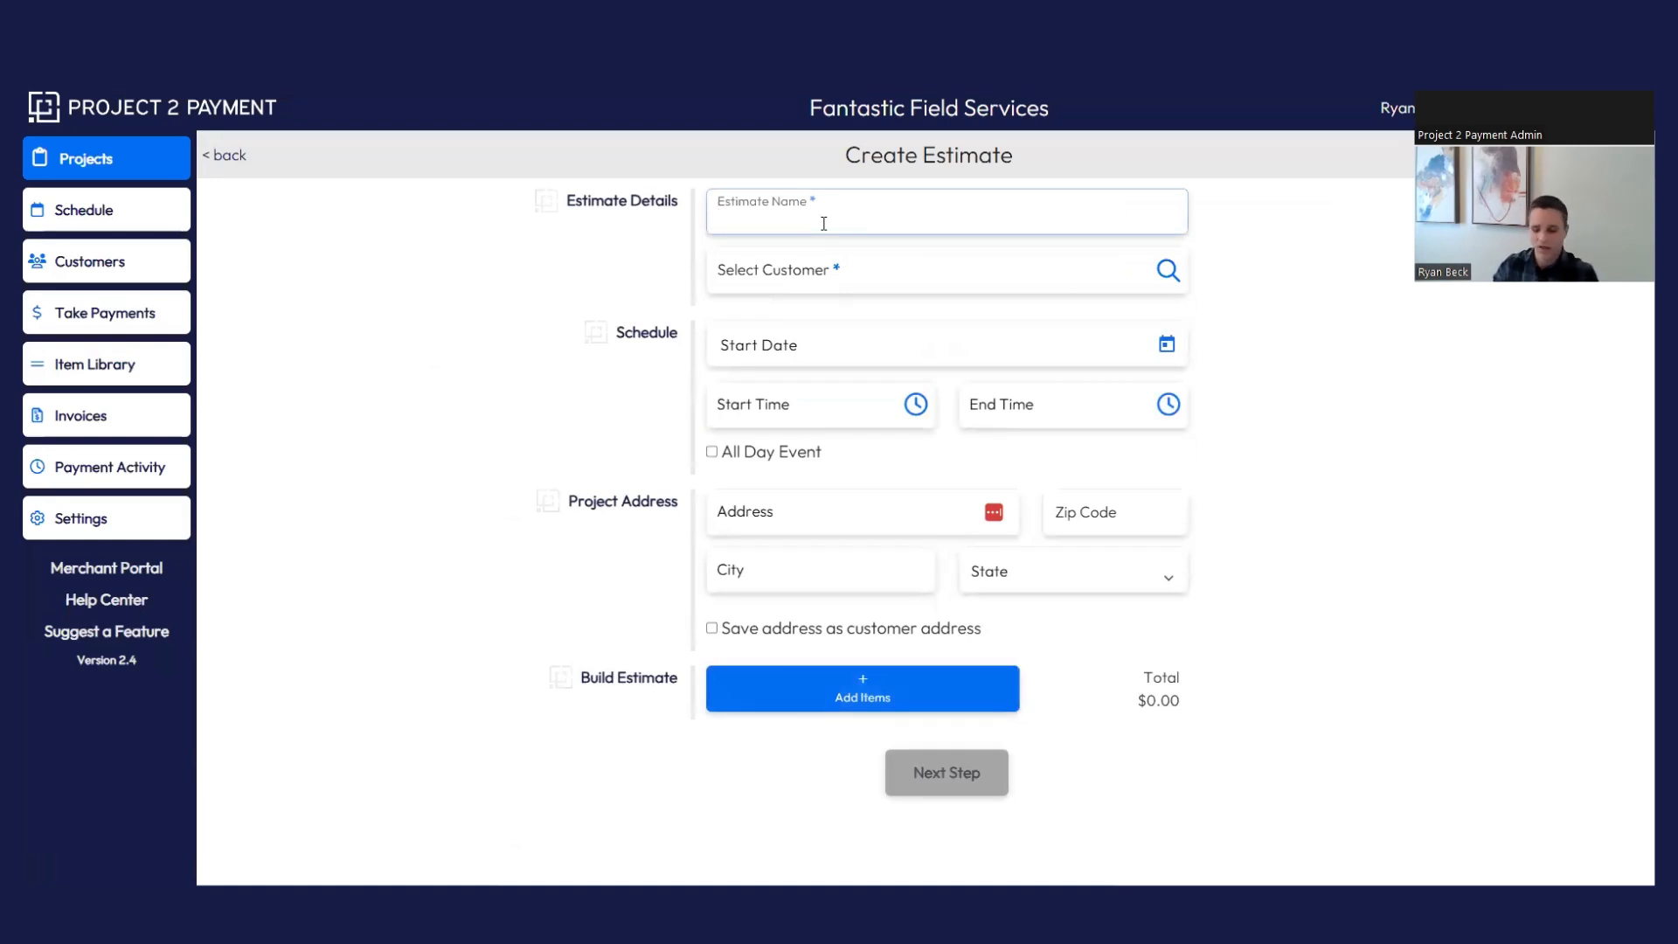
{"action": "type", "text": "Garage do"}
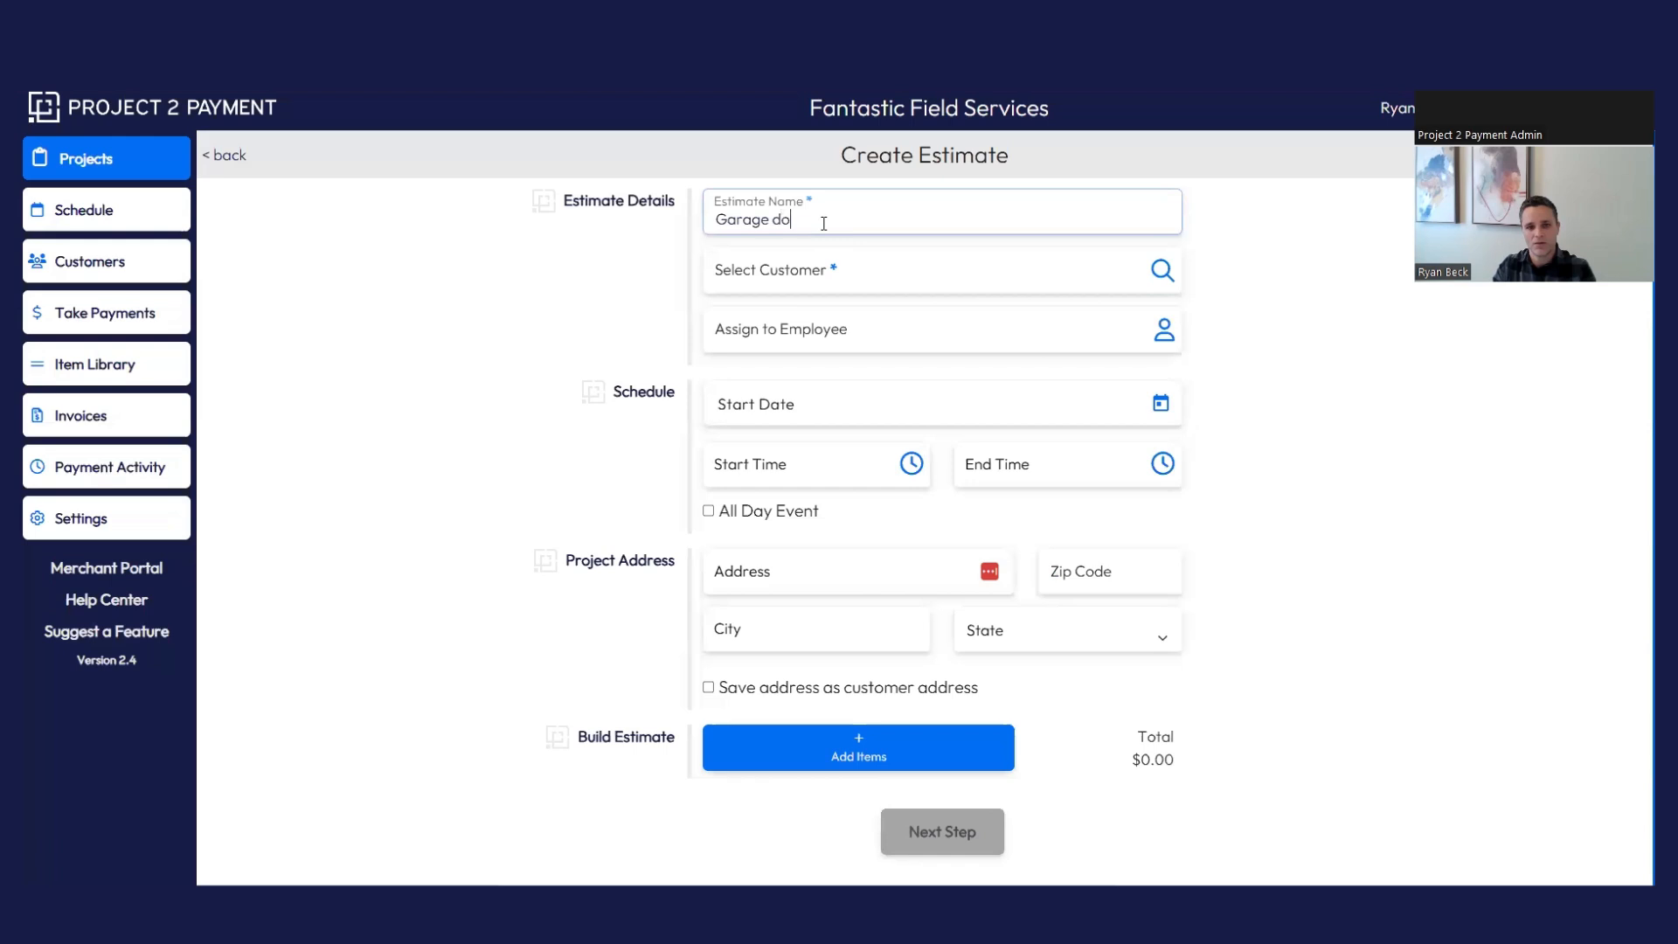
{"action": "type", "text": "or install"}
- Assign the estimate to the existing customer by searching for the customer's first name
{"action": "left_click", "coordinate": [832, 272]}
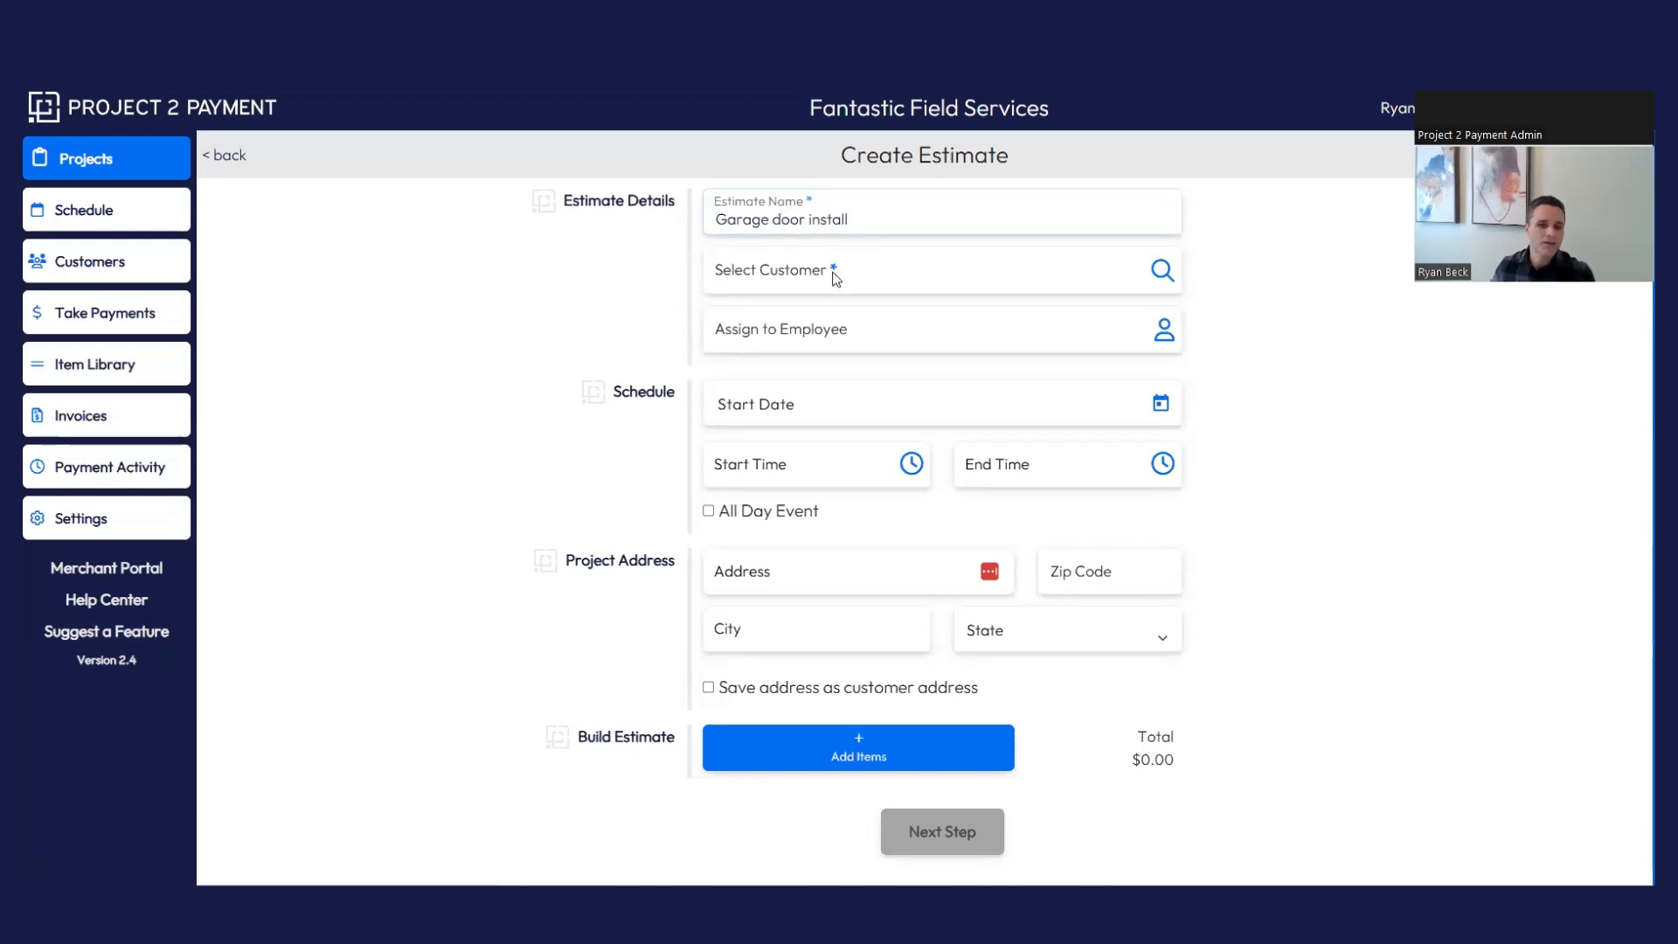
{"action": "left_click", "coordinate": [843, 324]}
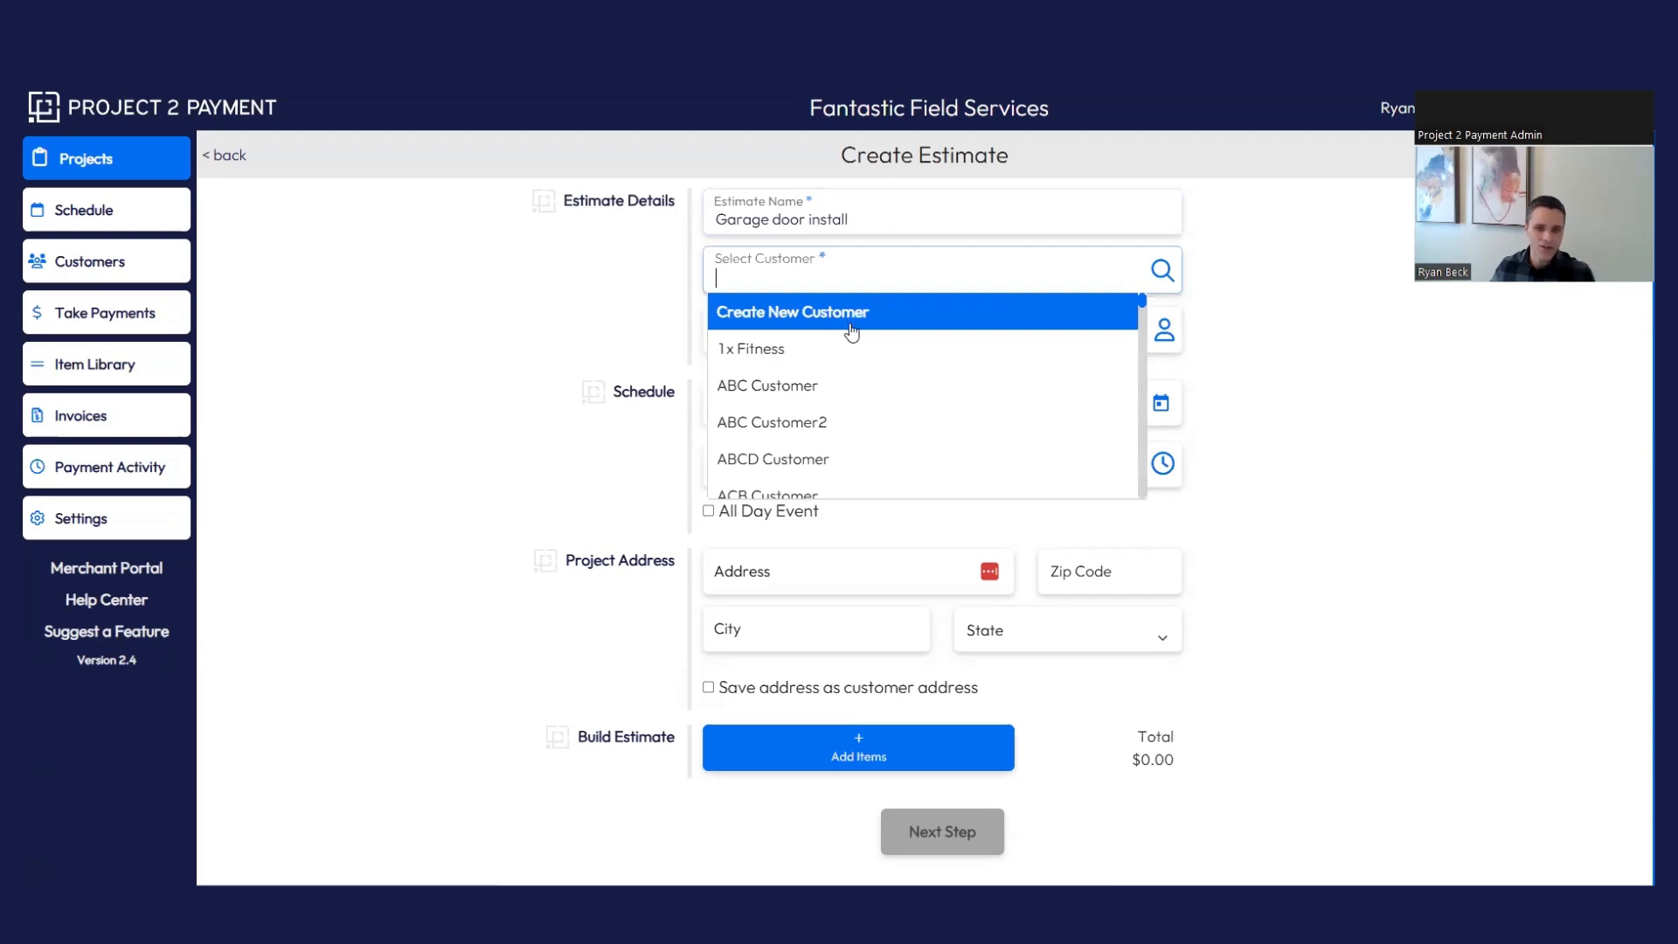
{"action": "type", "text": "ryan"}
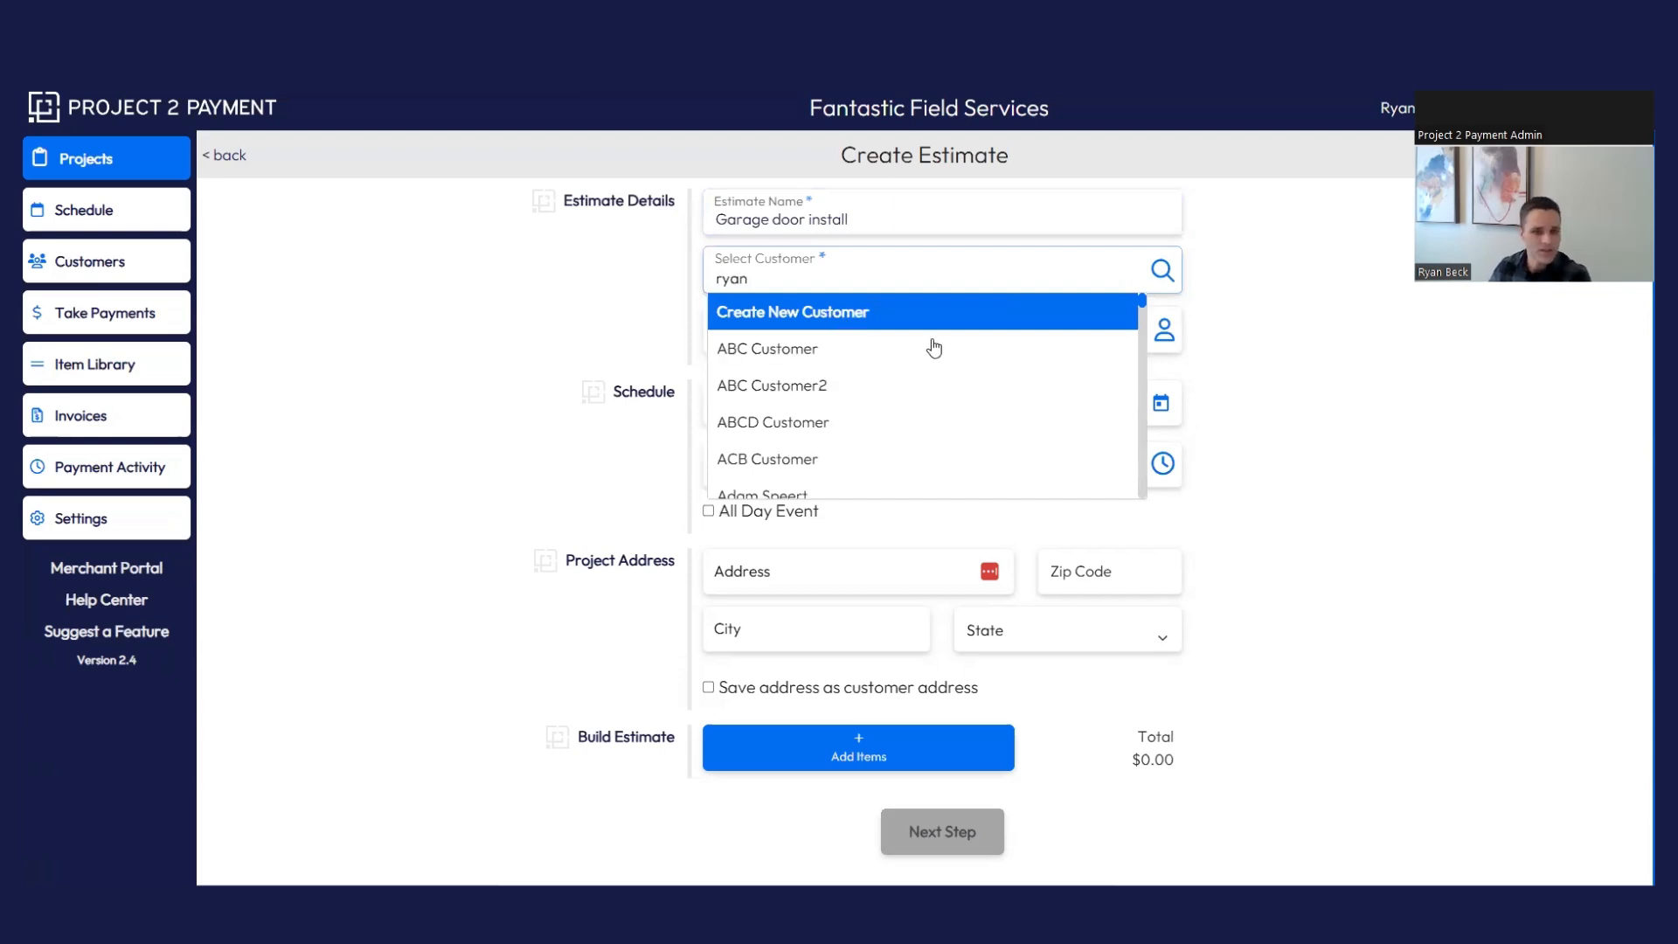
{"action": "left_click", "coordinate": [900, 380]}
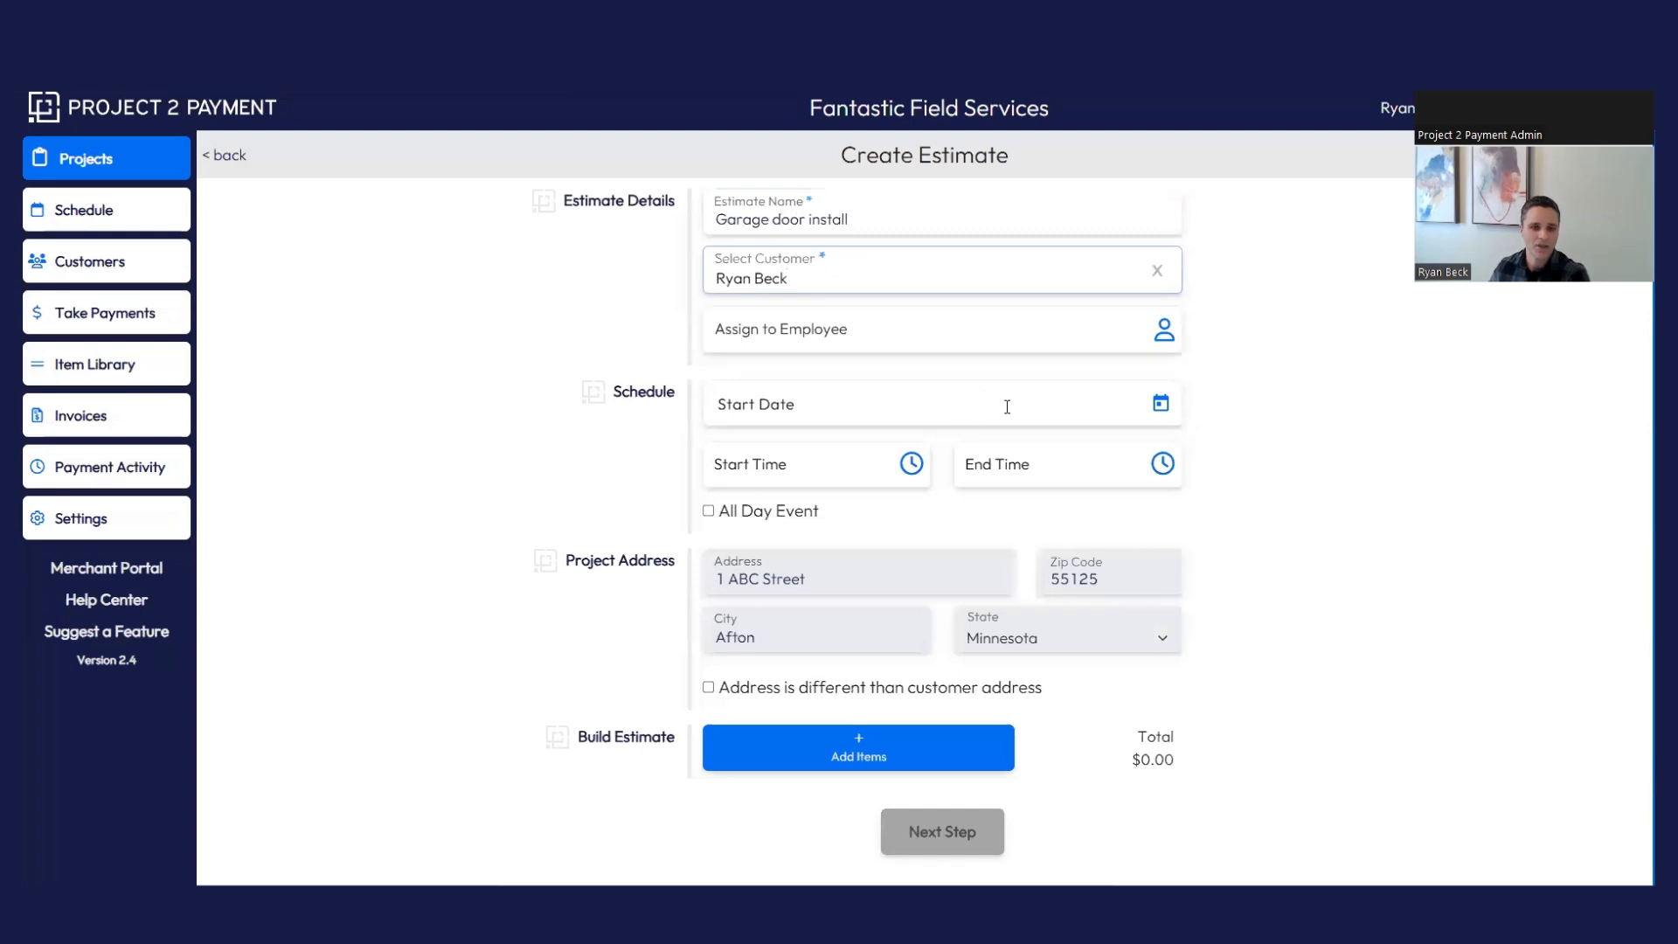
- Add the library items "Garage door opener (3/4 HP)" and "Garage door opener installation" to the estimate
{"action": "scroll", "coordinate": [1034, 414], "scroll_direction": "down", "scroll_amount": 1}
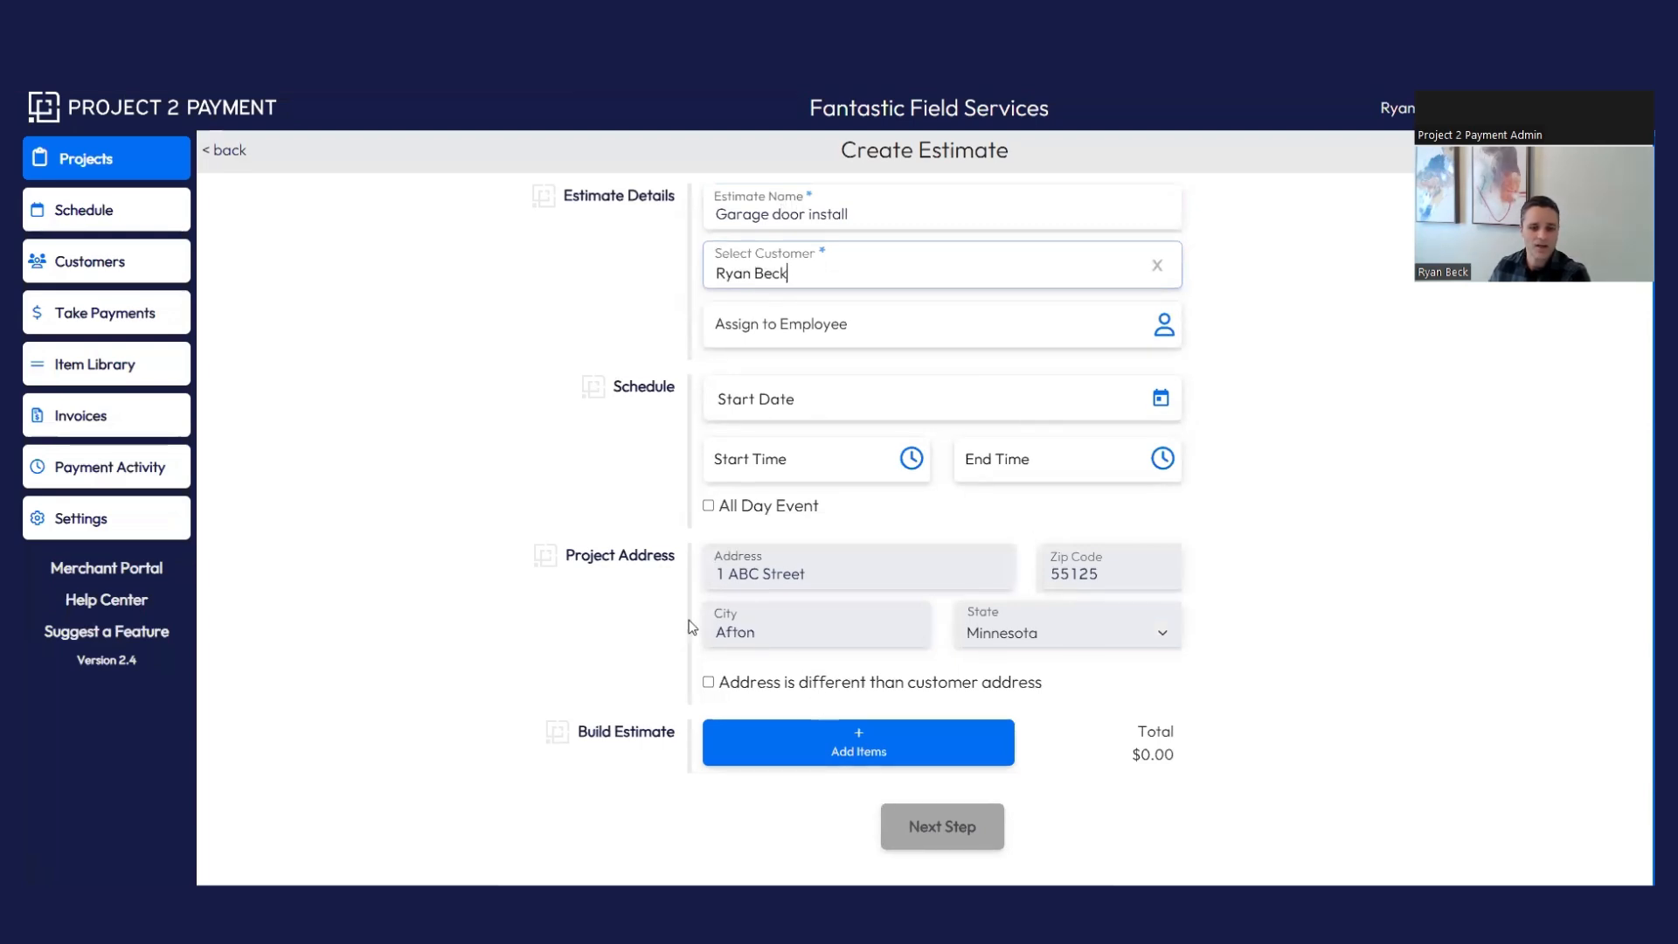
{"action": "left_click", "coordinate": [873, 749]}
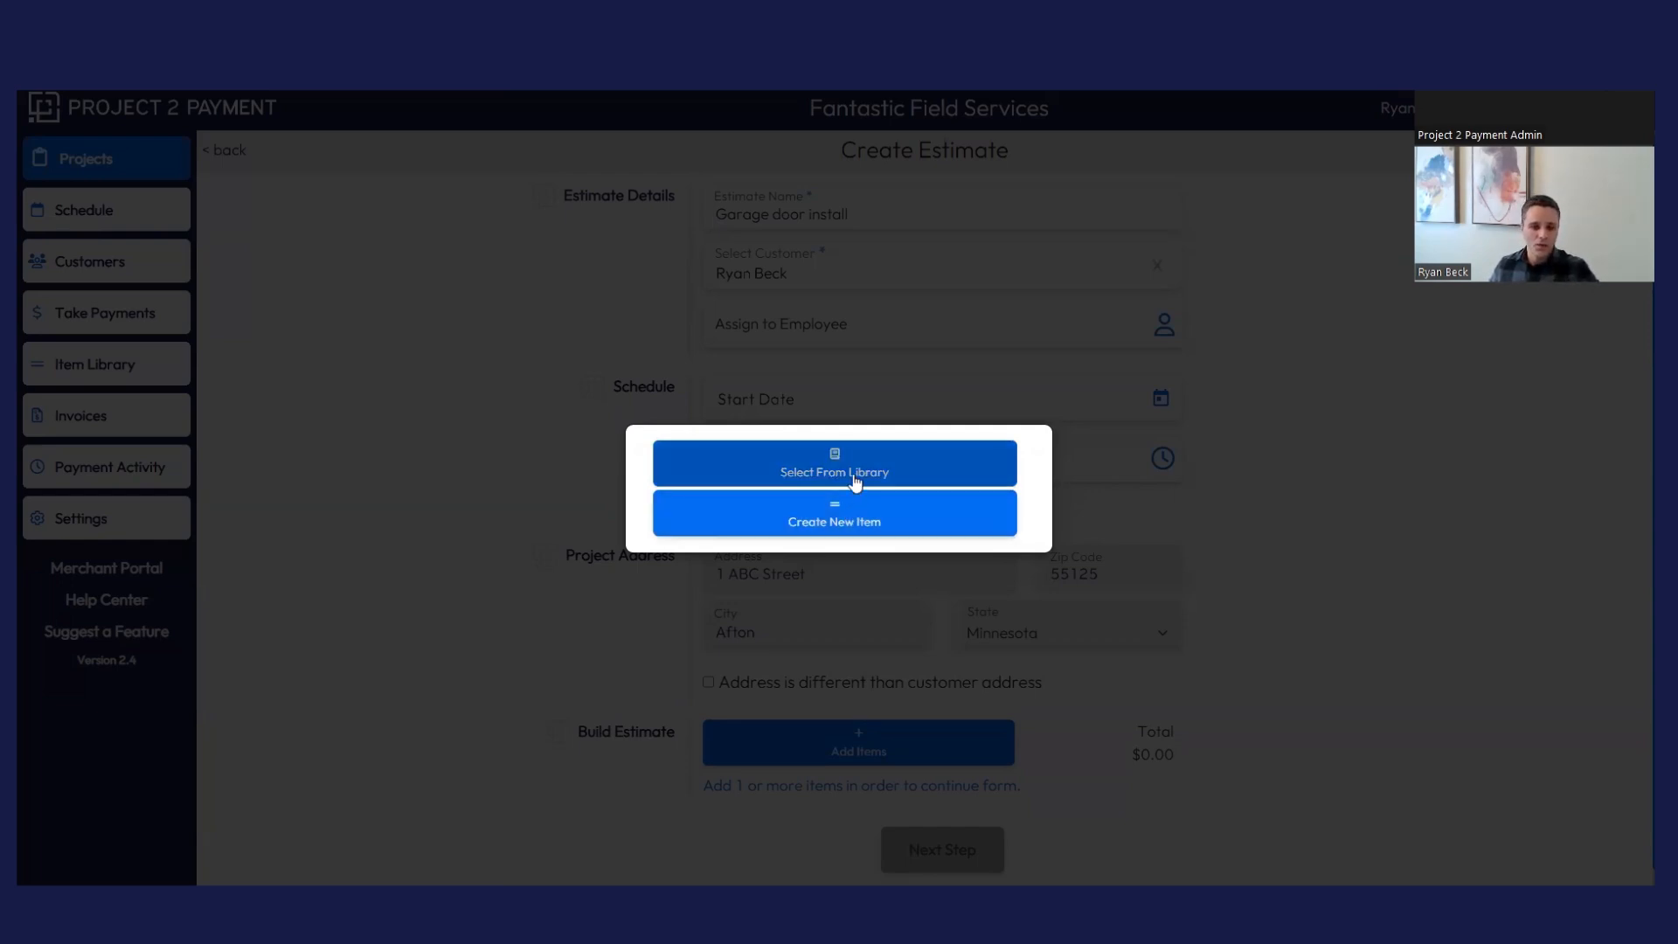
{"action": "left_click", "coordinate": [853, 480]}
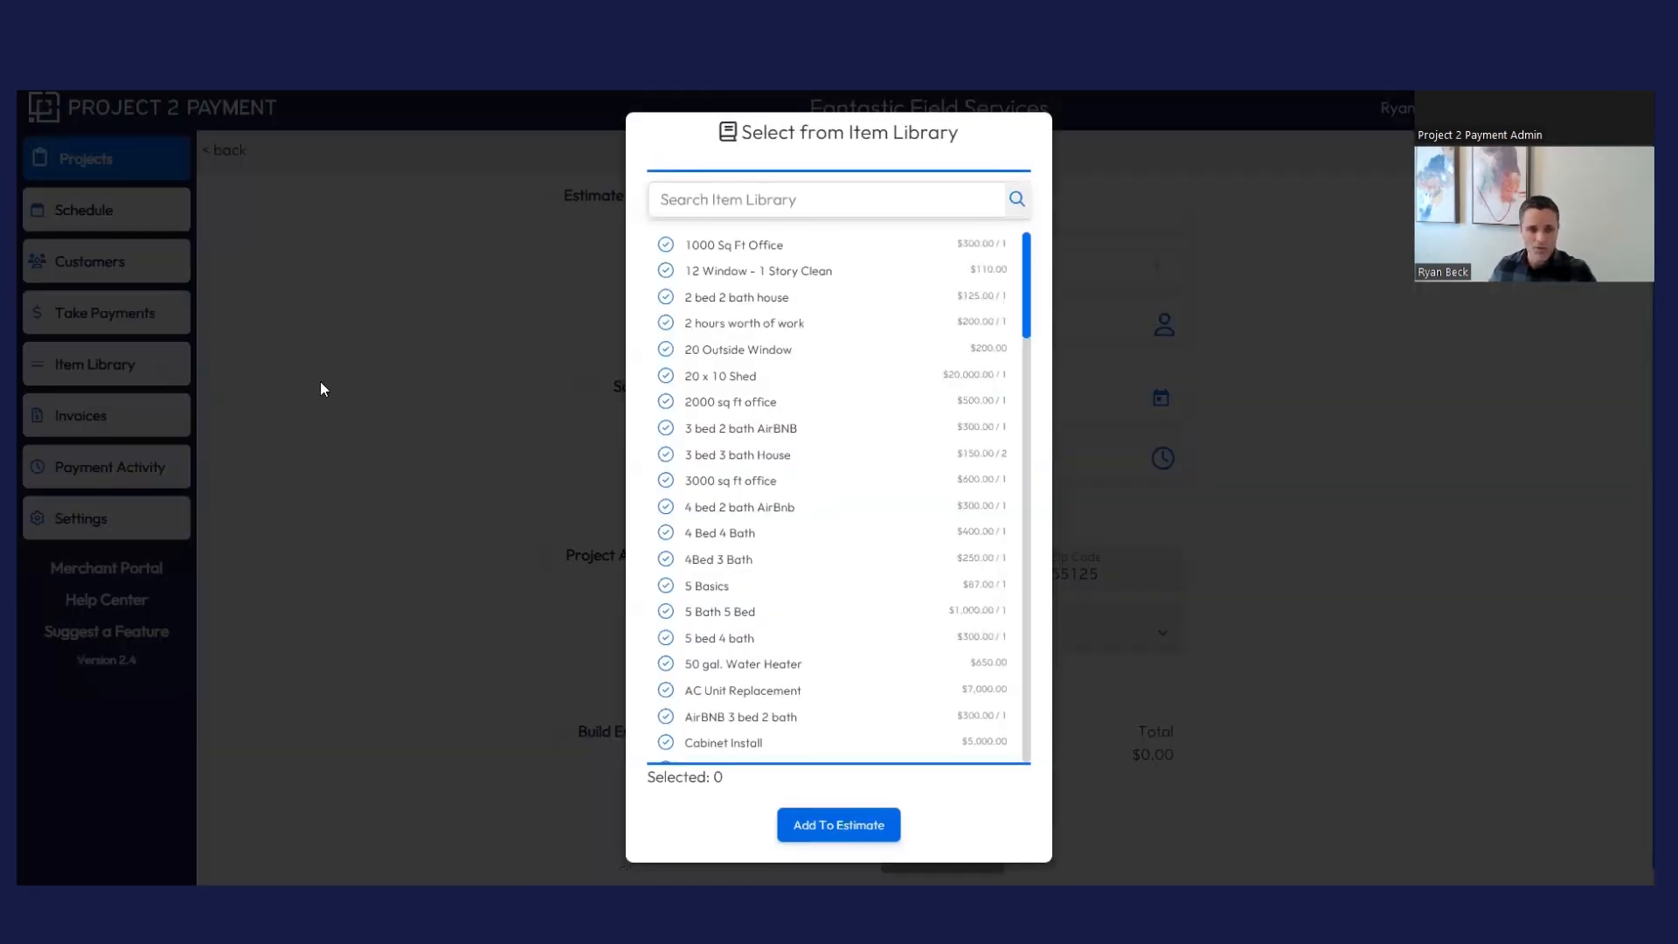
{"action": "left_click", "coordinate": [732, 188]}
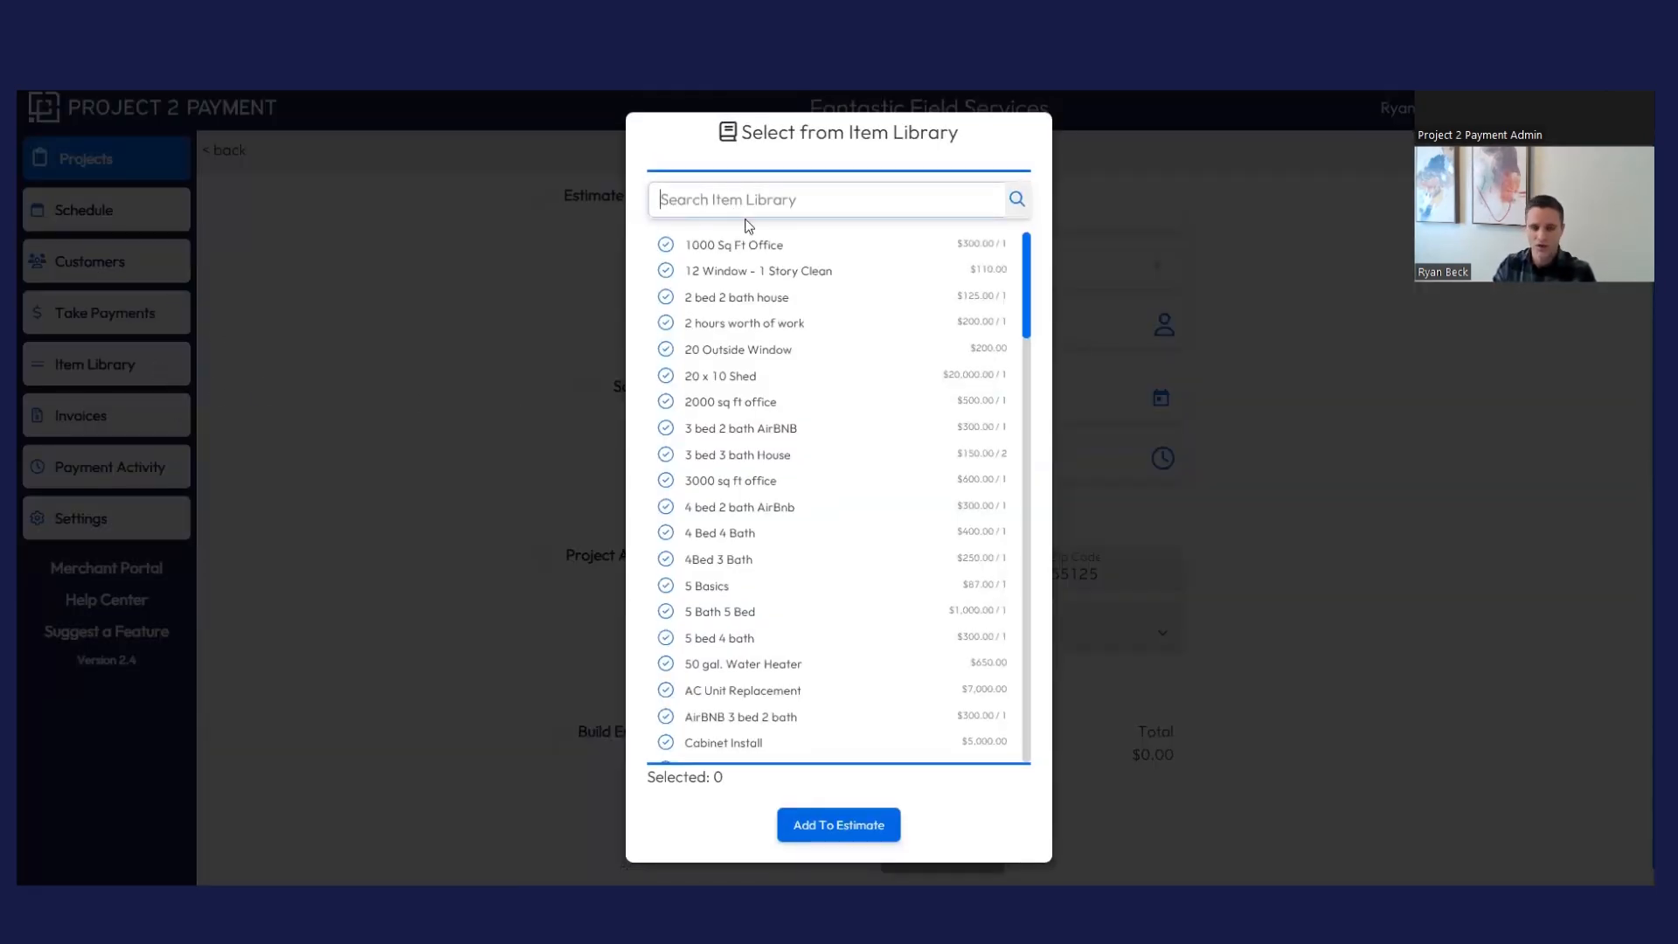
{"action": "type", "text": "garag"}
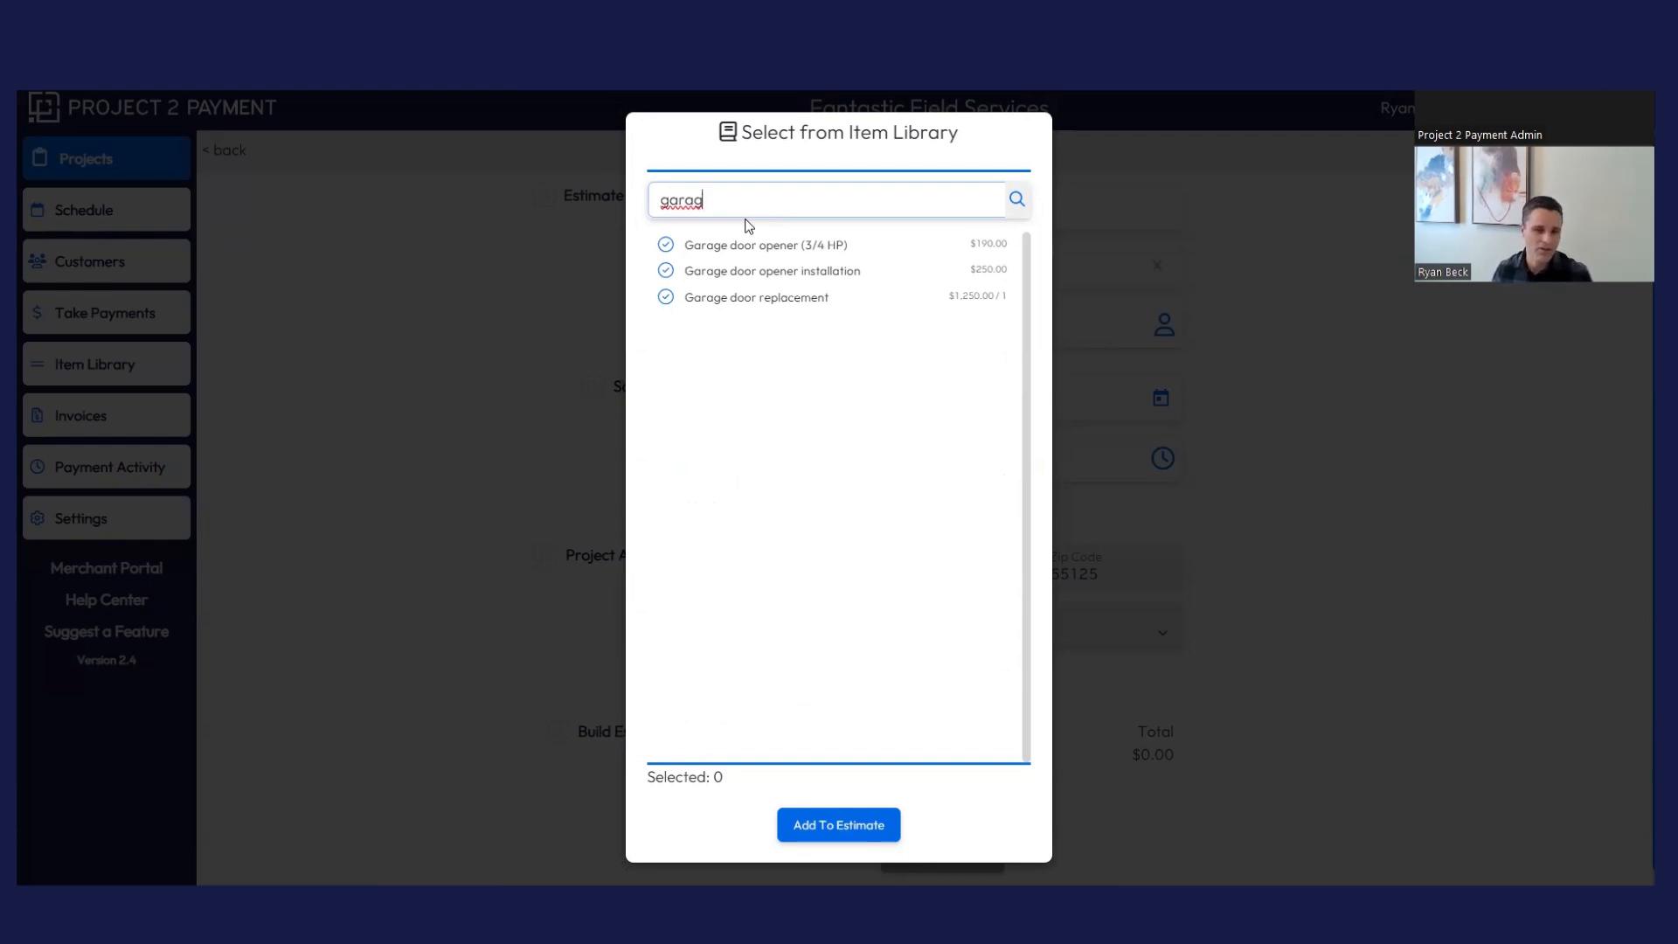
{"action": "left_click", "coordinate": [665, 246]}
{"action": "left_click", "coordinate": [668, 273]}
{"action": "left_click", "coordinate": [835, 826]}
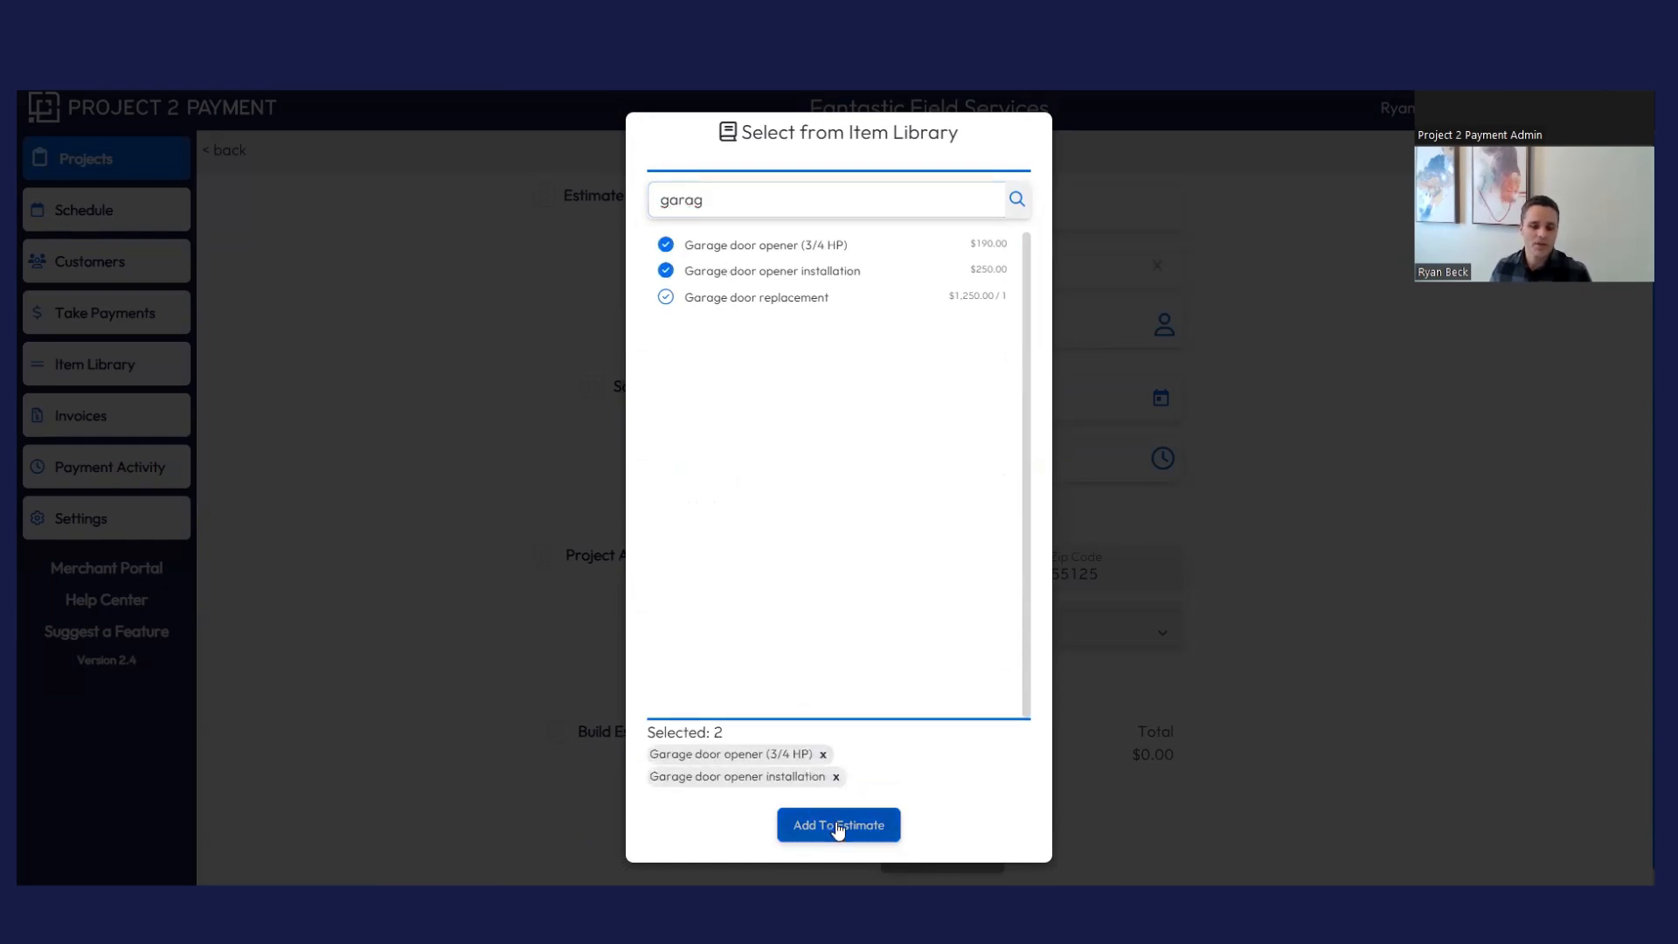
- Review the estimate's items and customer message, and create the estimate without a down payment and with customer notification on
{"action": "scroll", "coordinate": [1006, 650], "scroll_direction": "down", "scroll_amount": 3}
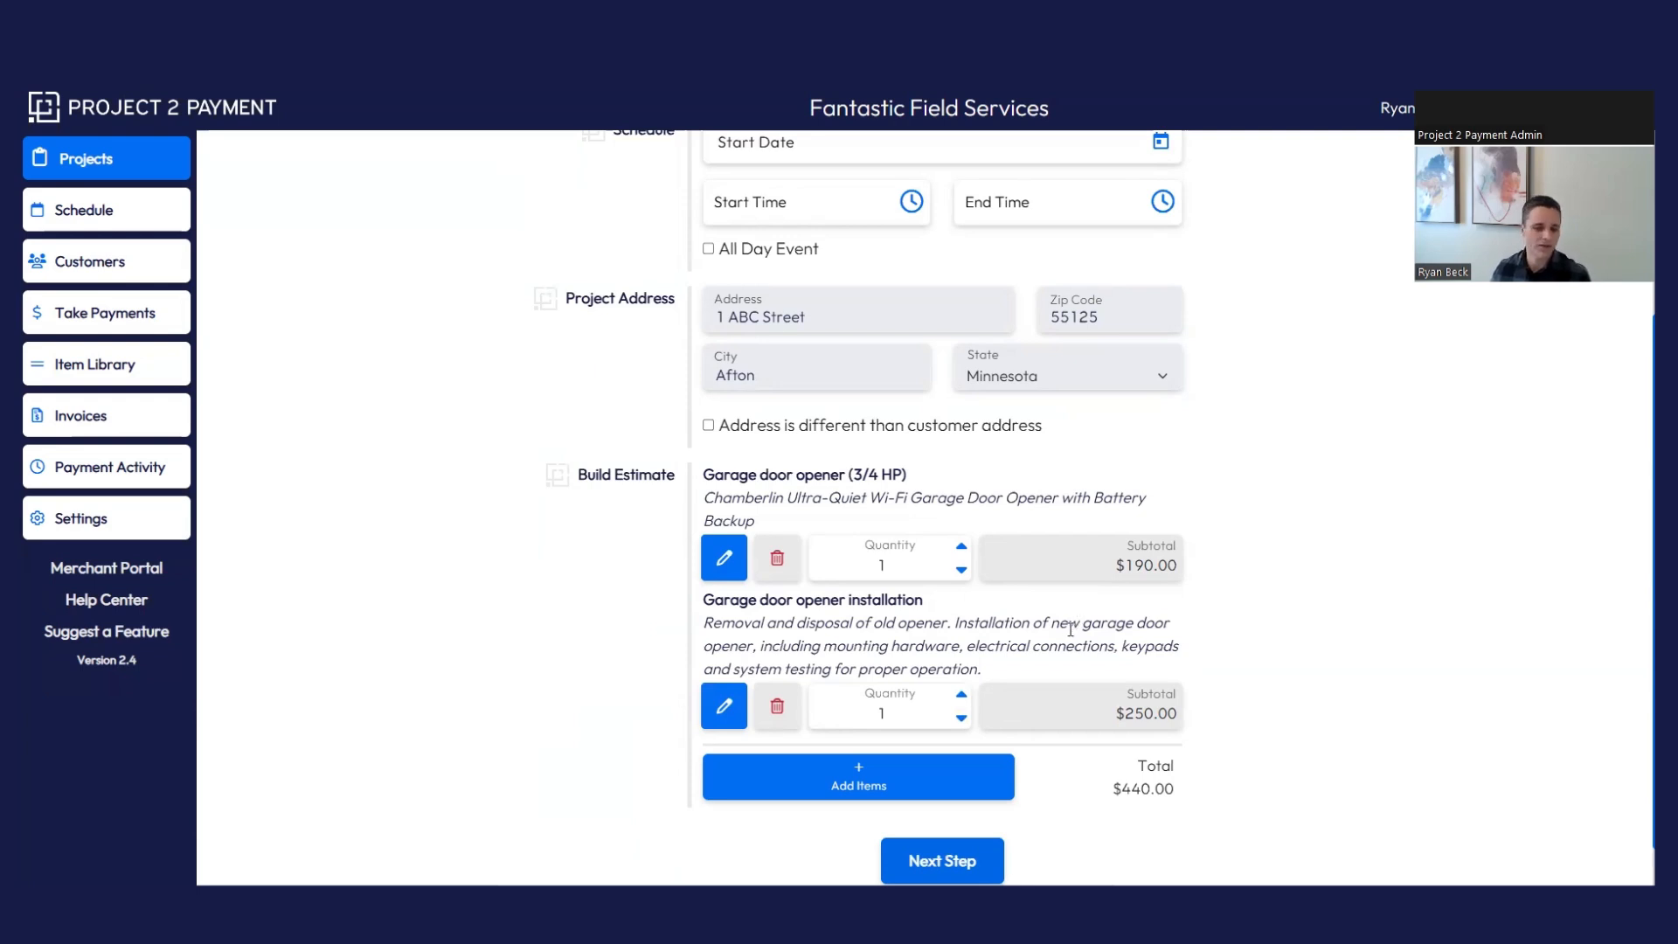
{"action": "left_click_drag", "start_coordinate": [1176, 790], "coordinate": [1127, 791]}
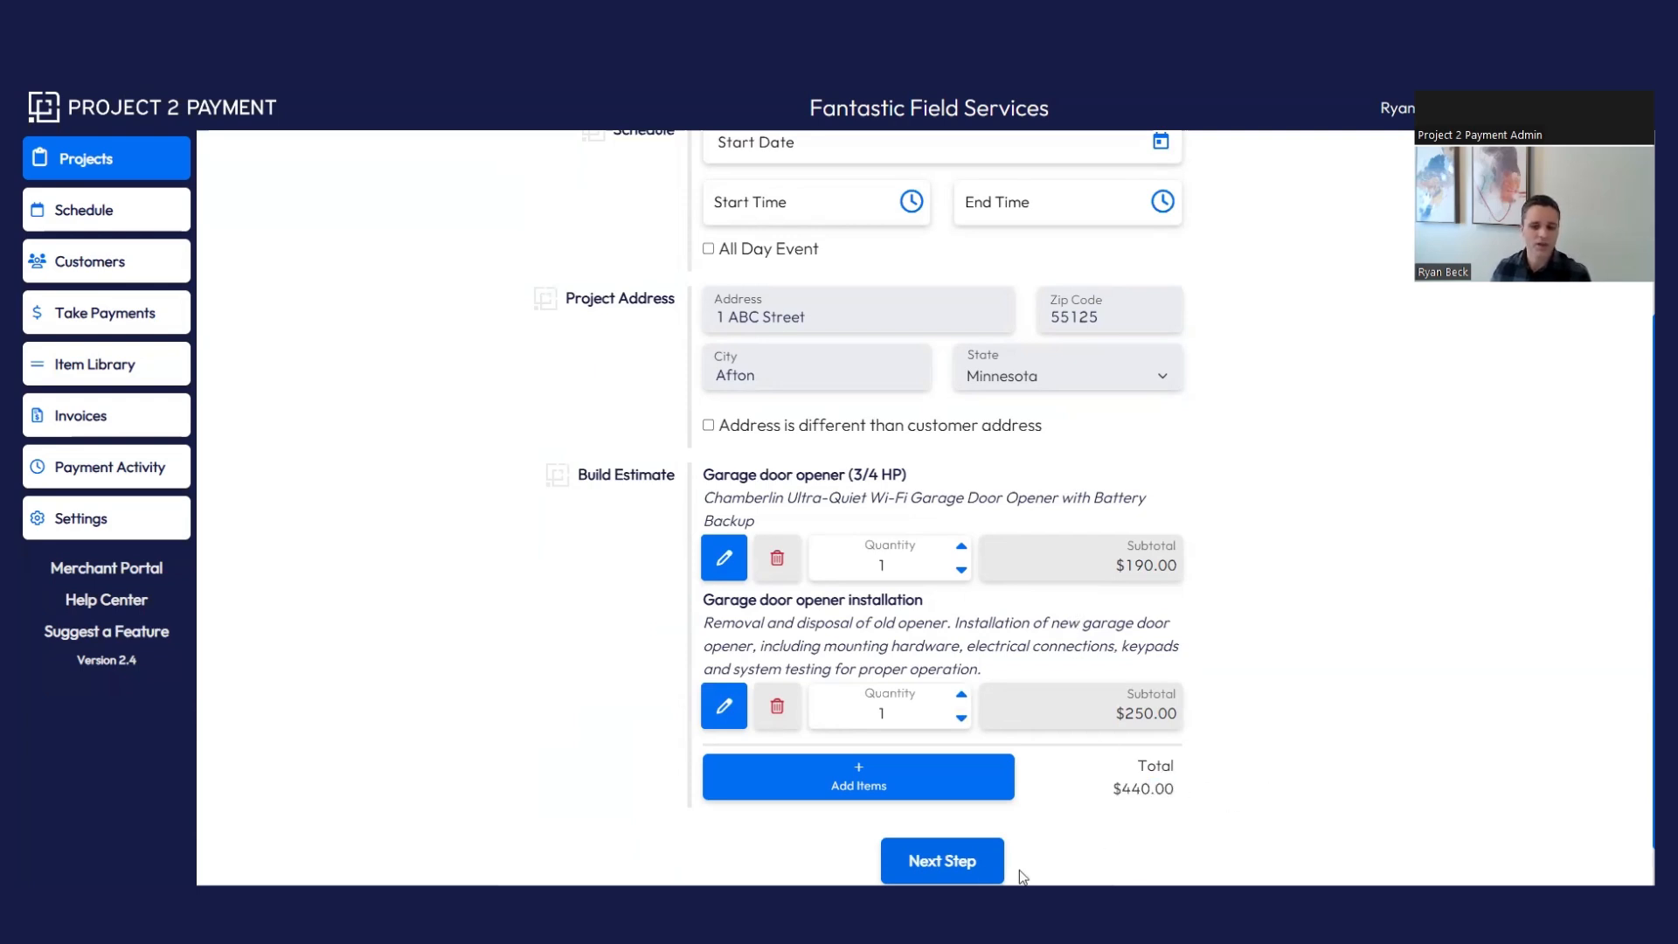
{"action": "left_click", "coordinate": [970, 871]}
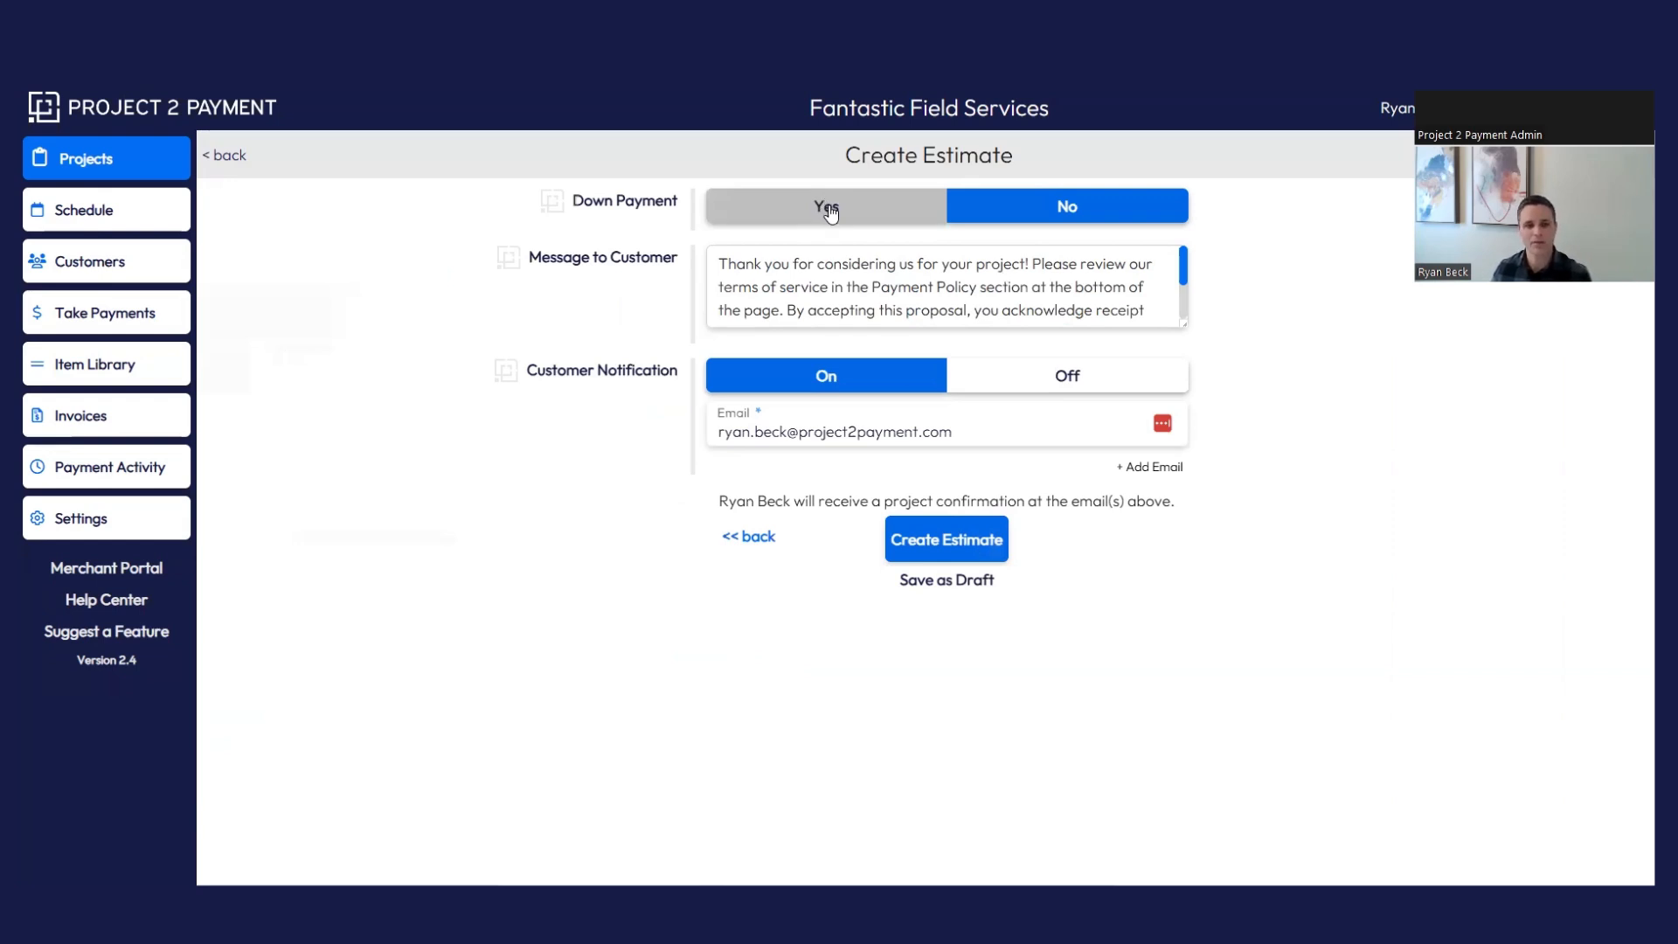
{"action": "left_click_drag", "start_coordinate": [1002, 281], "coordinate": [994, 285]}
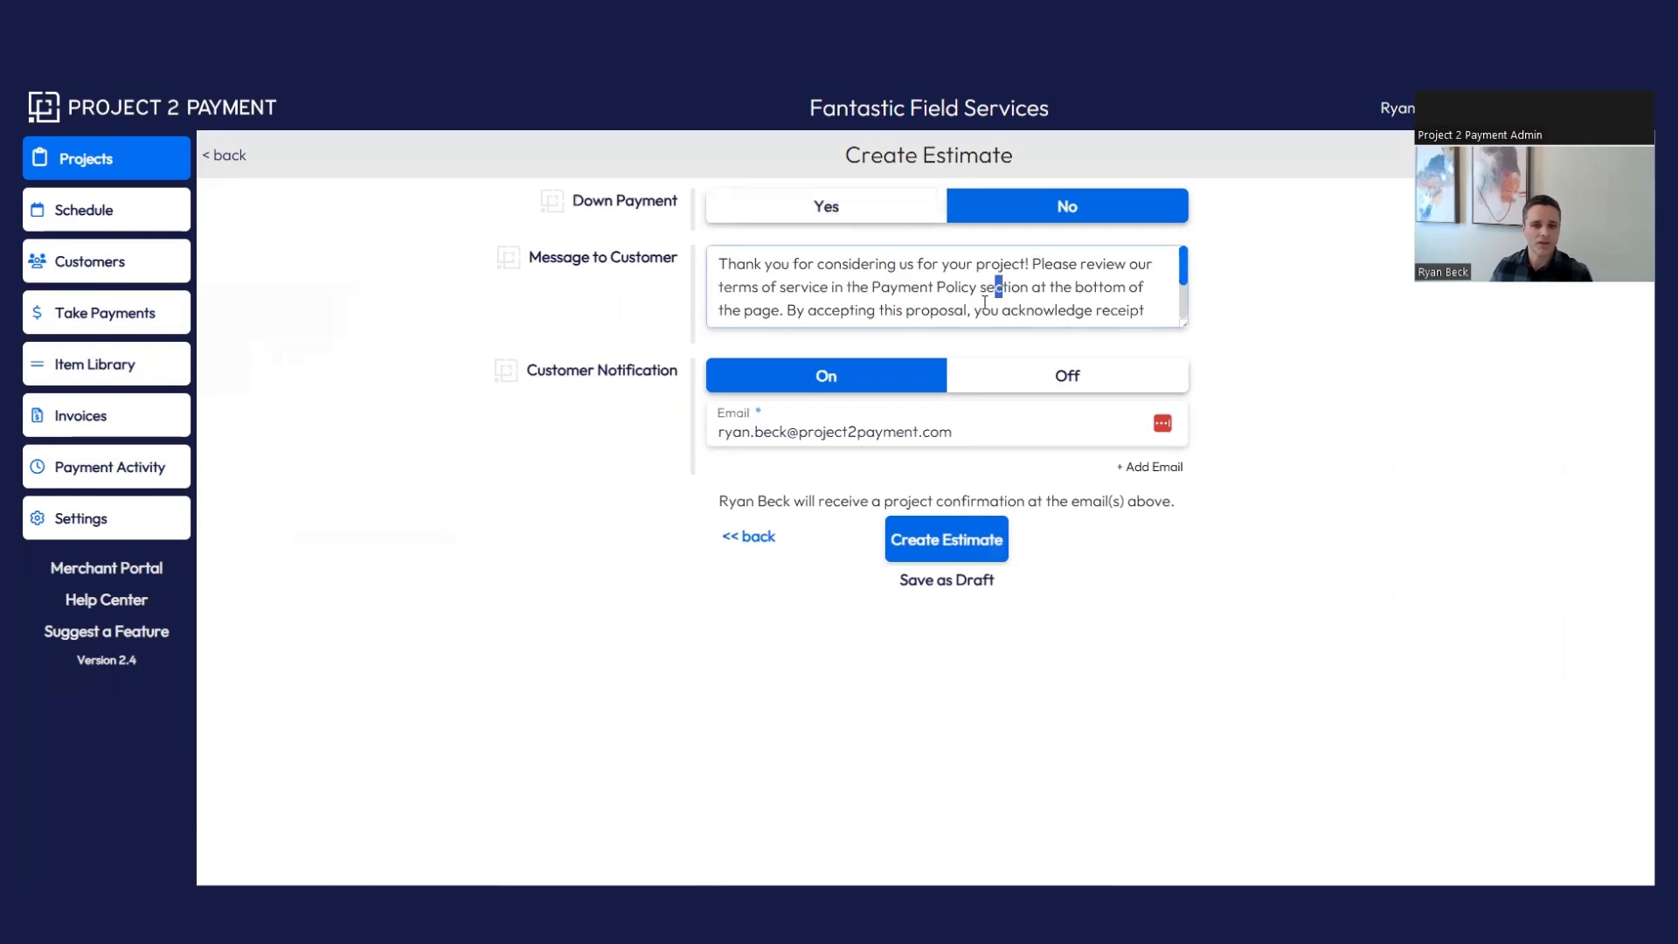
{"action": "left_click", "coordinate": [1341, 251]}
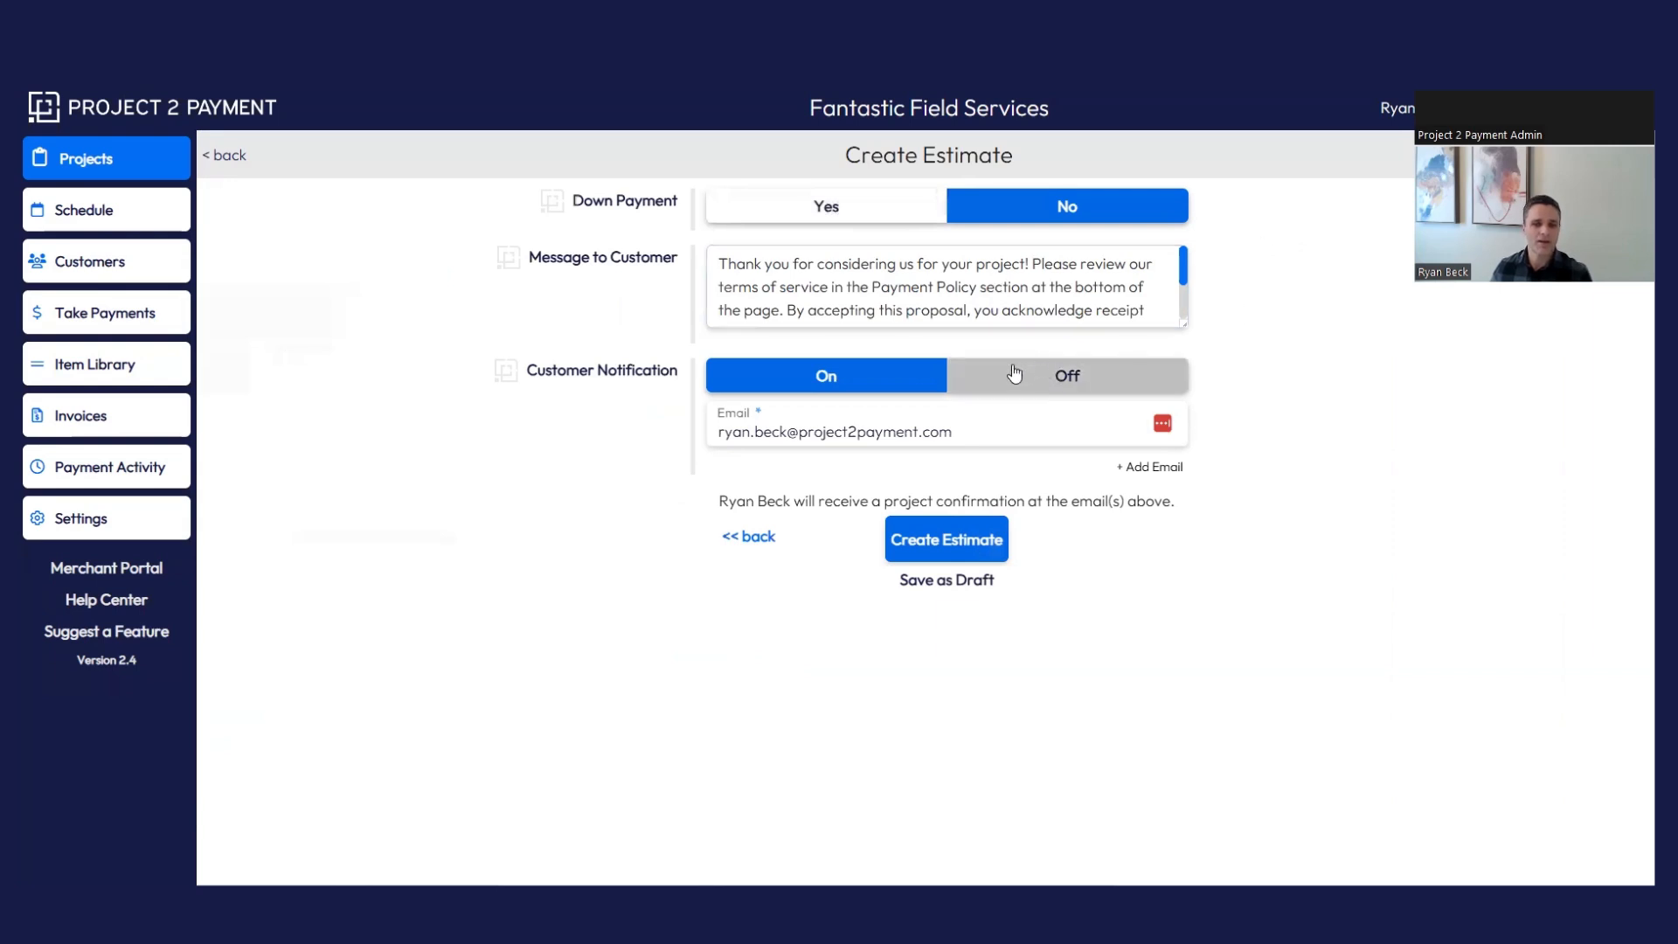
{"action": "left_click", "coordinate": [917, 554]}
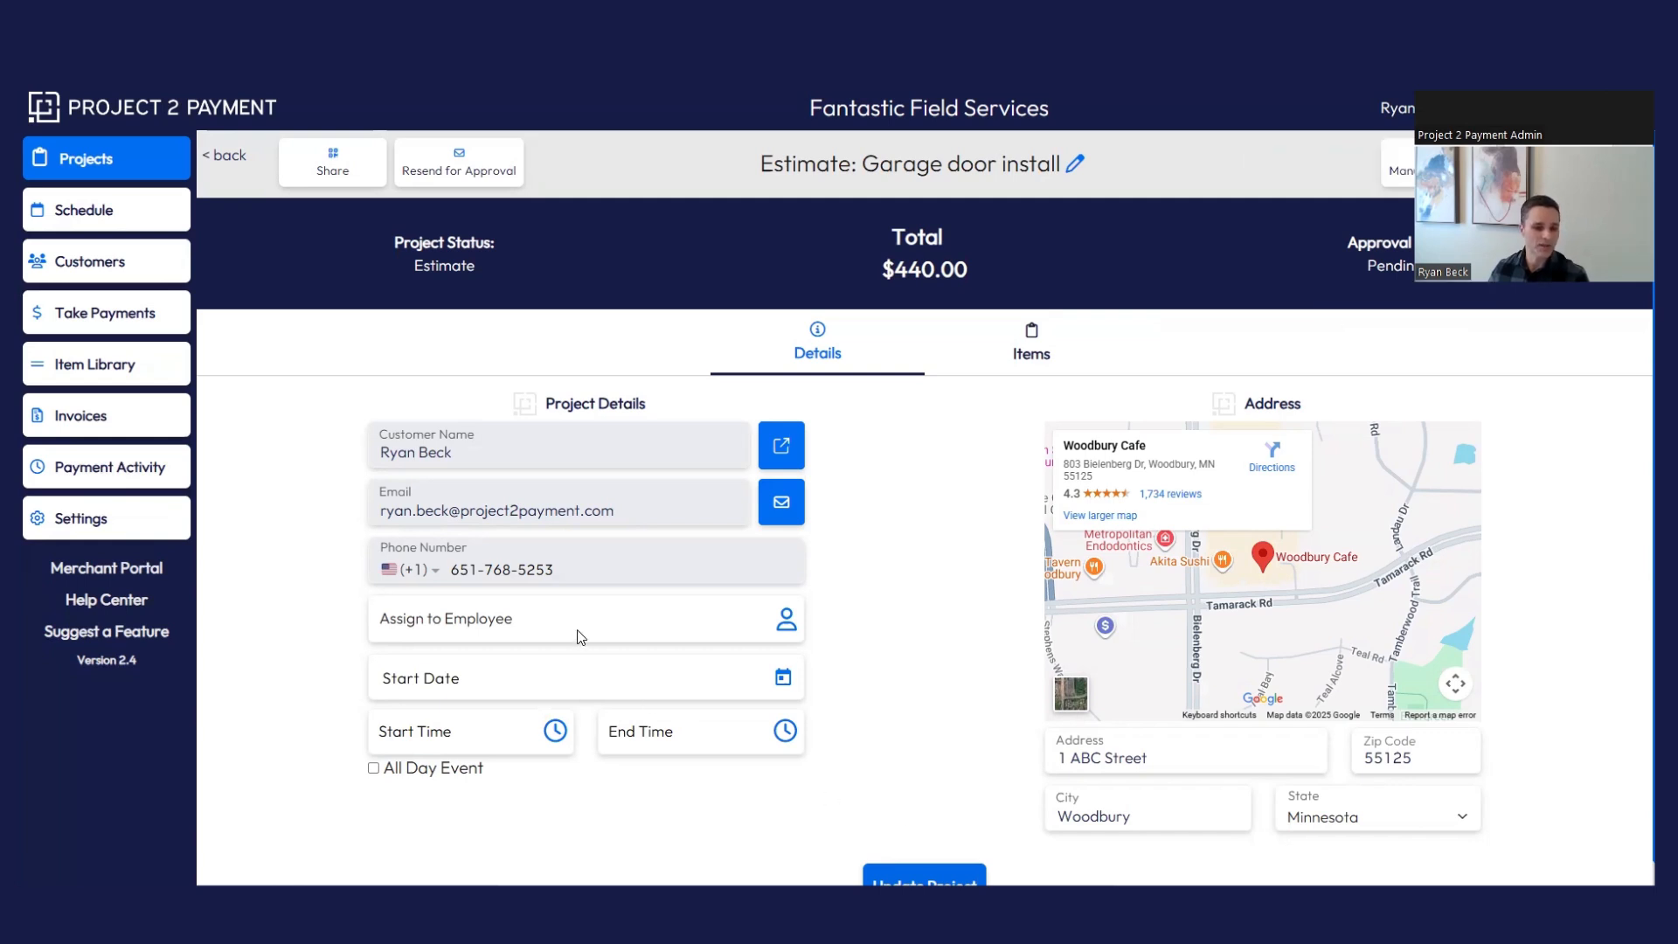
- Schedule the garage door estimate for 12/5/2025 with a 10:00 AM start time and save the update
{"action": "left_click", "coordinate": [519, 672]}
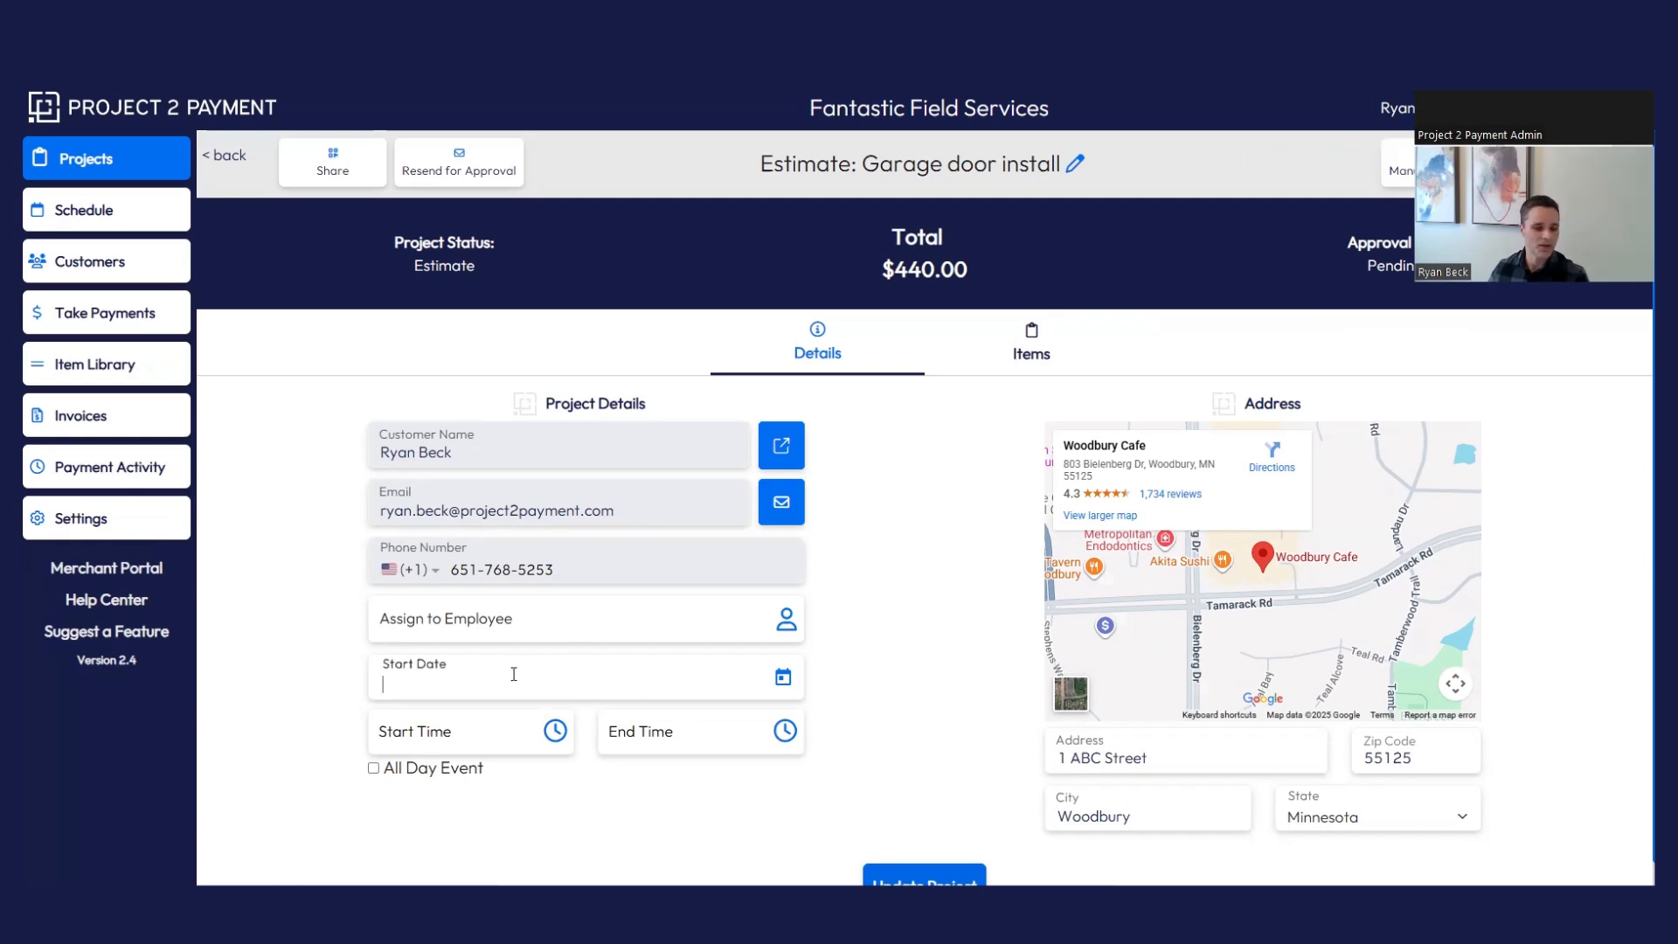
{"action": "left_click", "coordinate": [783, 677]}
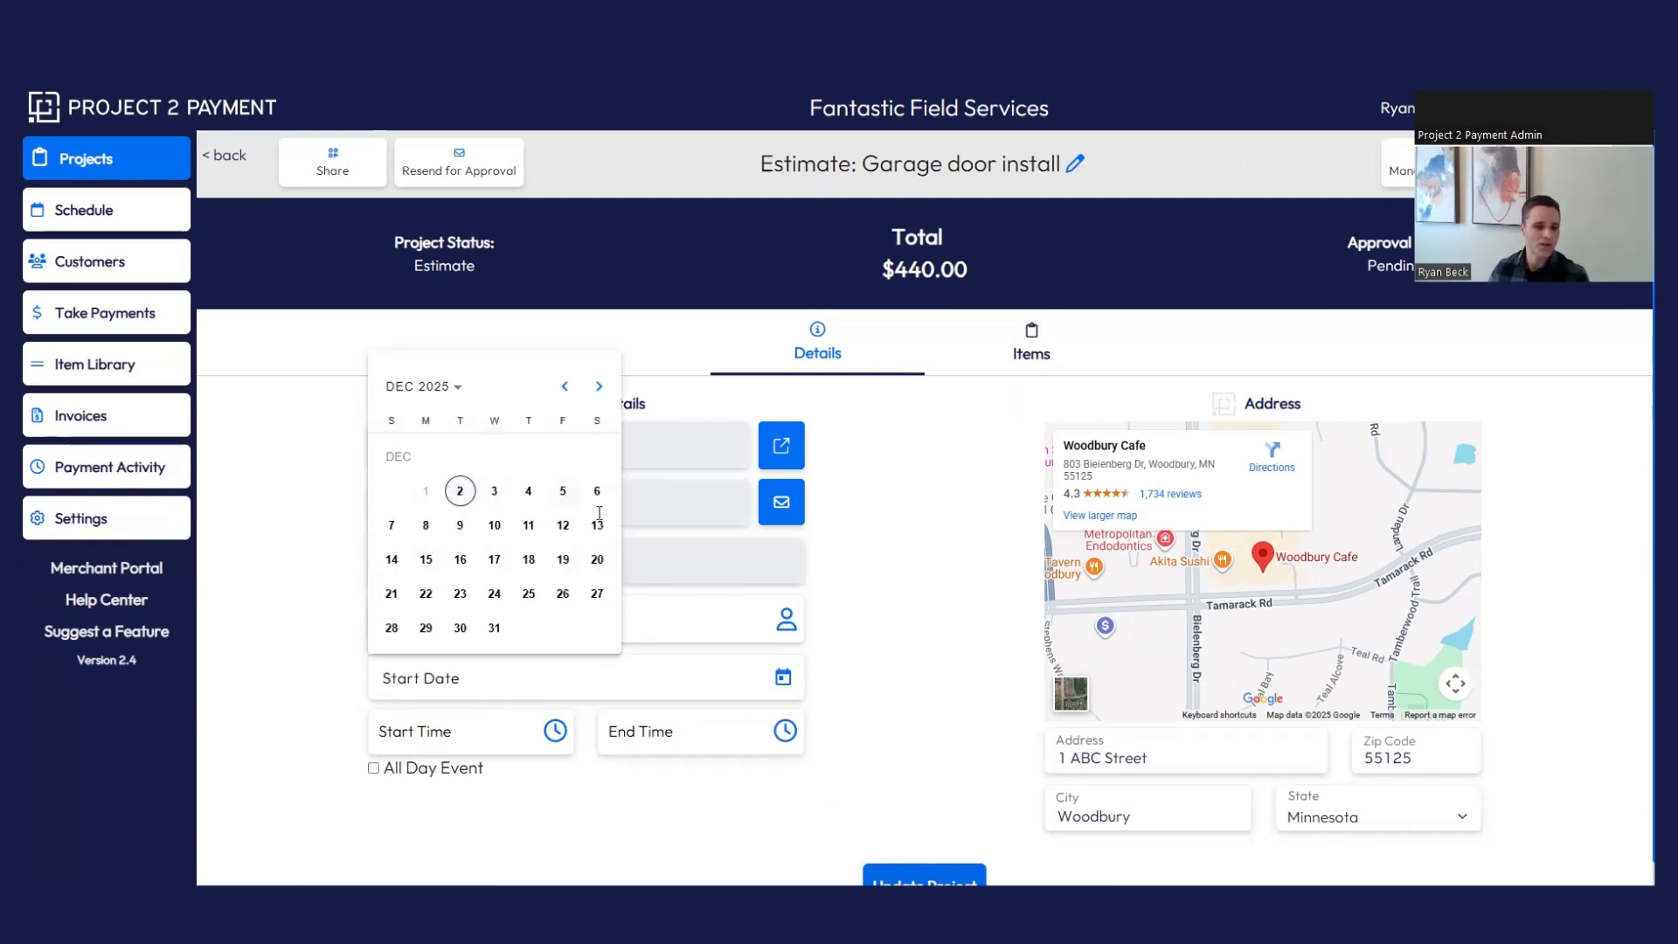
{"action": "left_click", "coordinate": [563, 495]}
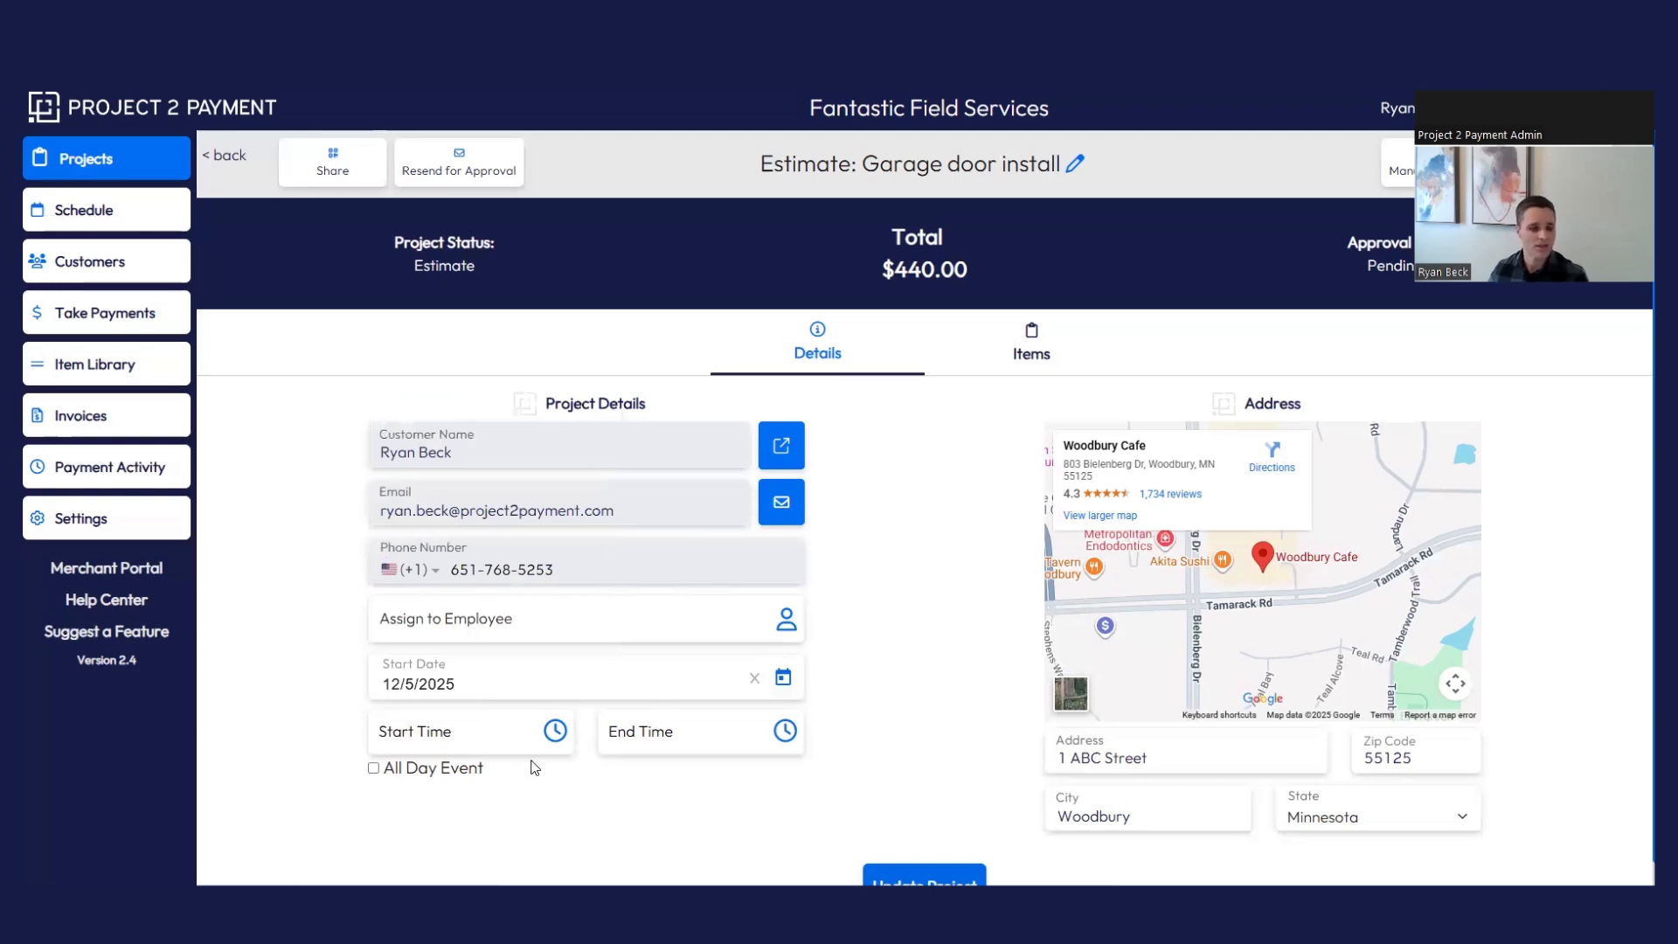
{"action": "left_click", "coordinate": [480, 736]}
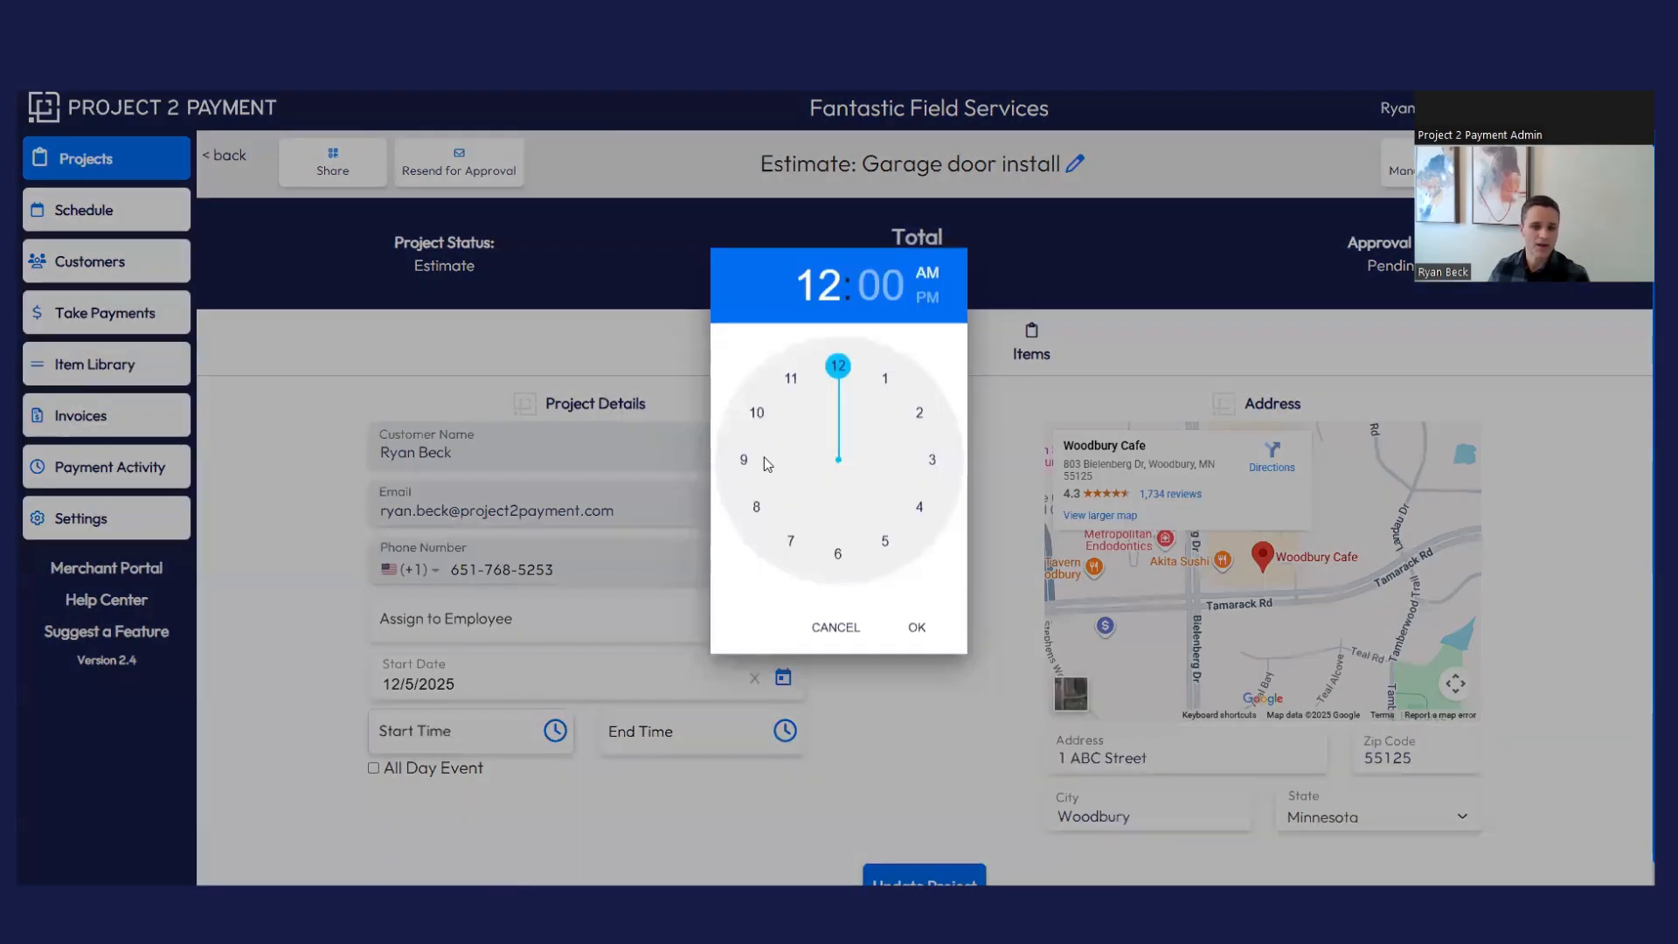
{"action": "left_click", "coordinate": [762, 455]}
{"action": "left_click", "coordinate": [916, 665]}
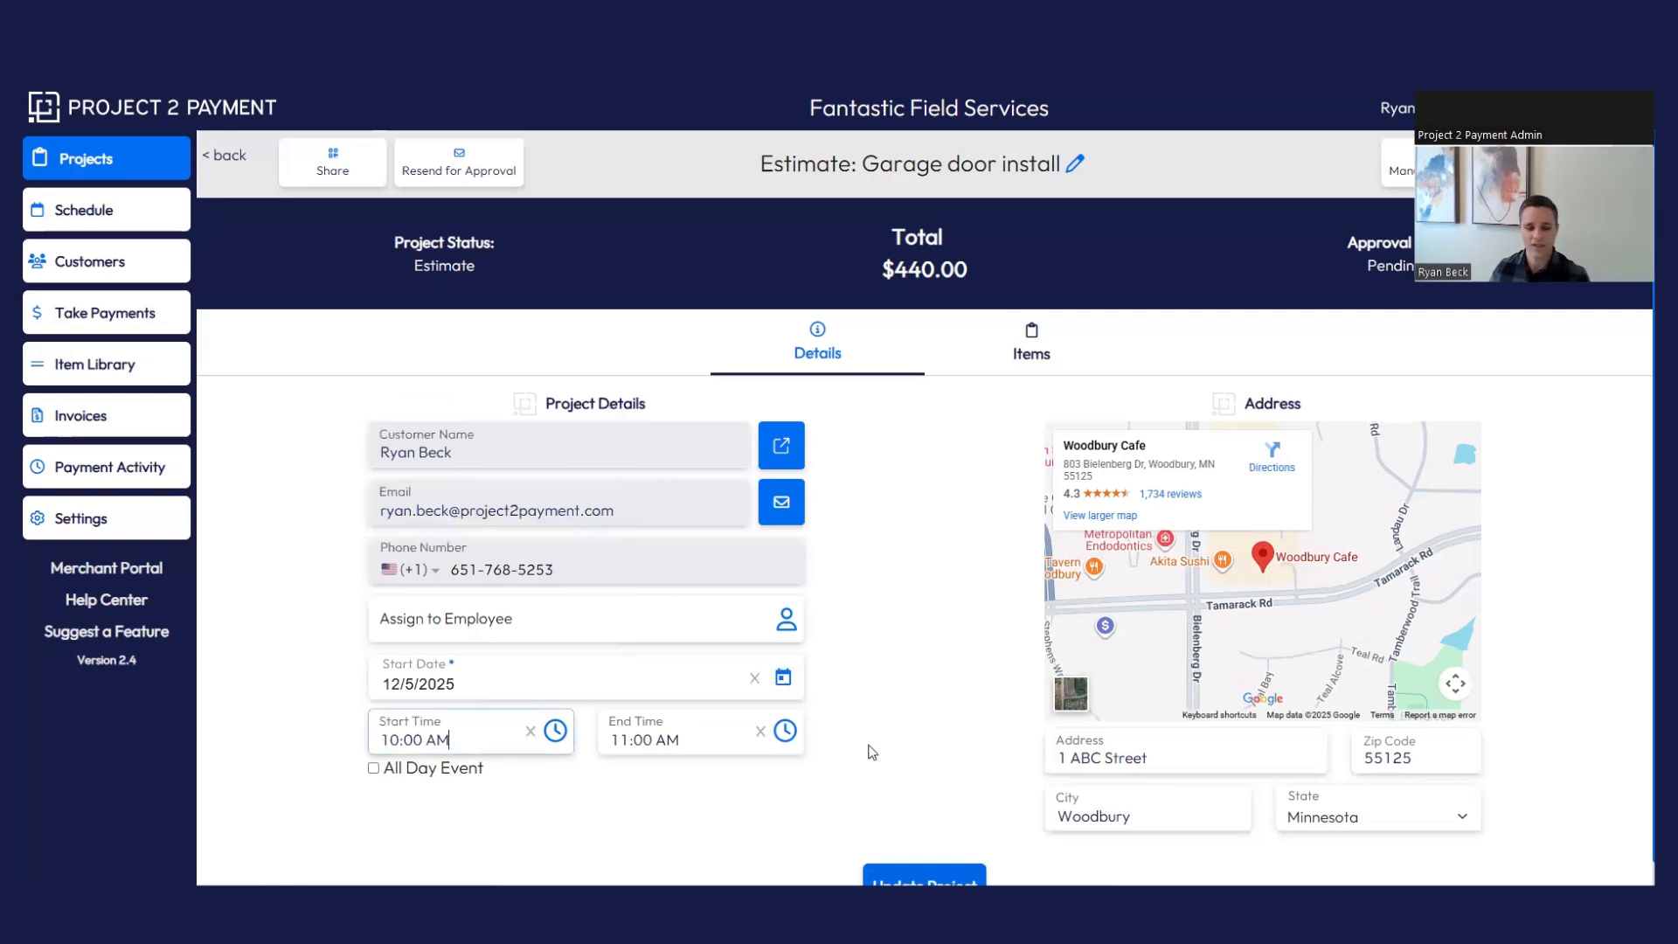
{"action": "scroll", "coordinate": [872, 752], "scroll_direction": "down", "scroll_amount": 1}
{"action": "left_click", "coordinate": [942, 852]}
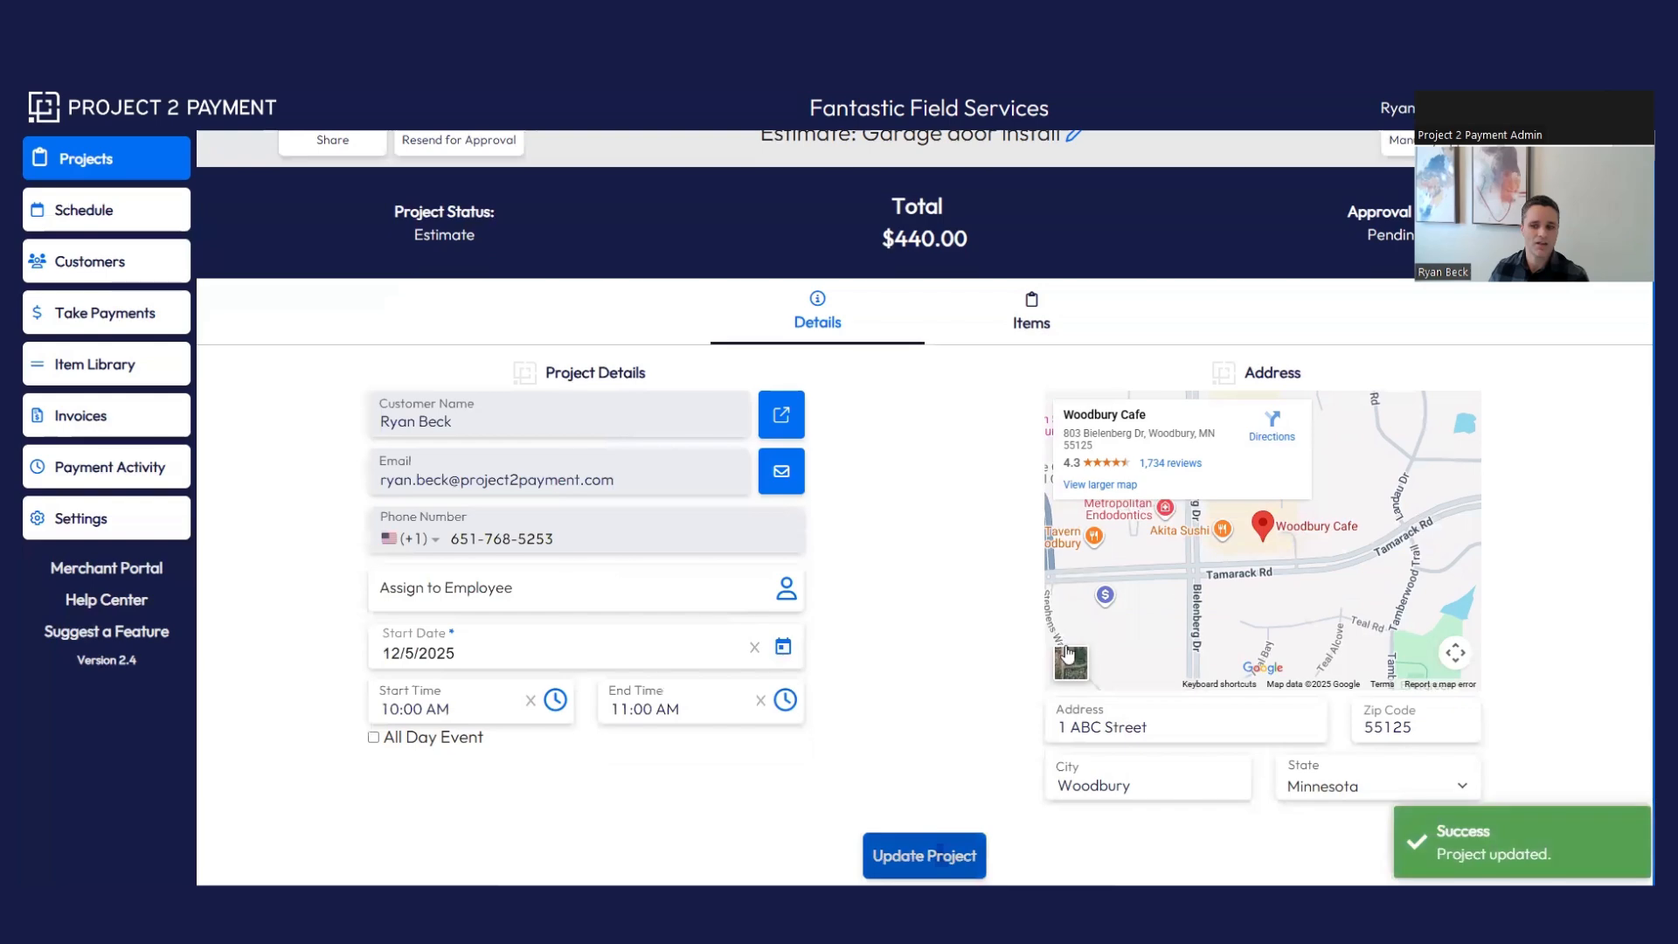
- Manually approve the Garage door install estimate
{"action": "scroll", "coordinate": [1067, 651], "scroll_direction": "up", "scroll_amount": 1}
{"action": "left_click", "coordinate": [1398, 168]}
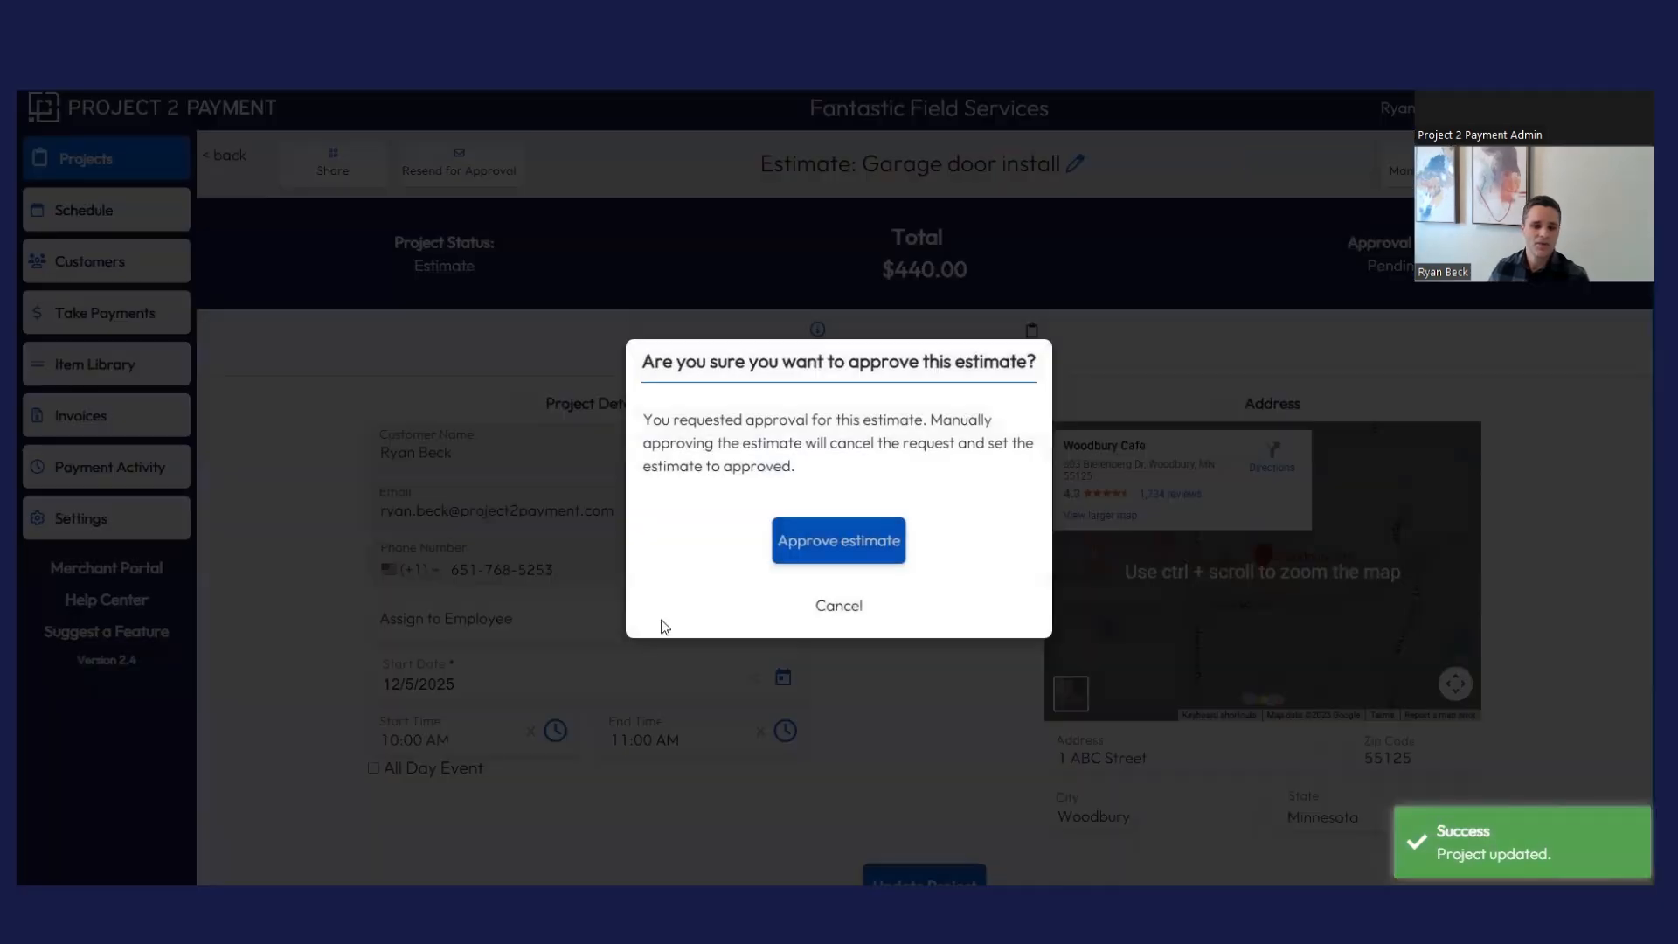
{"action": "left_click", "coordinate": [875, 538]}
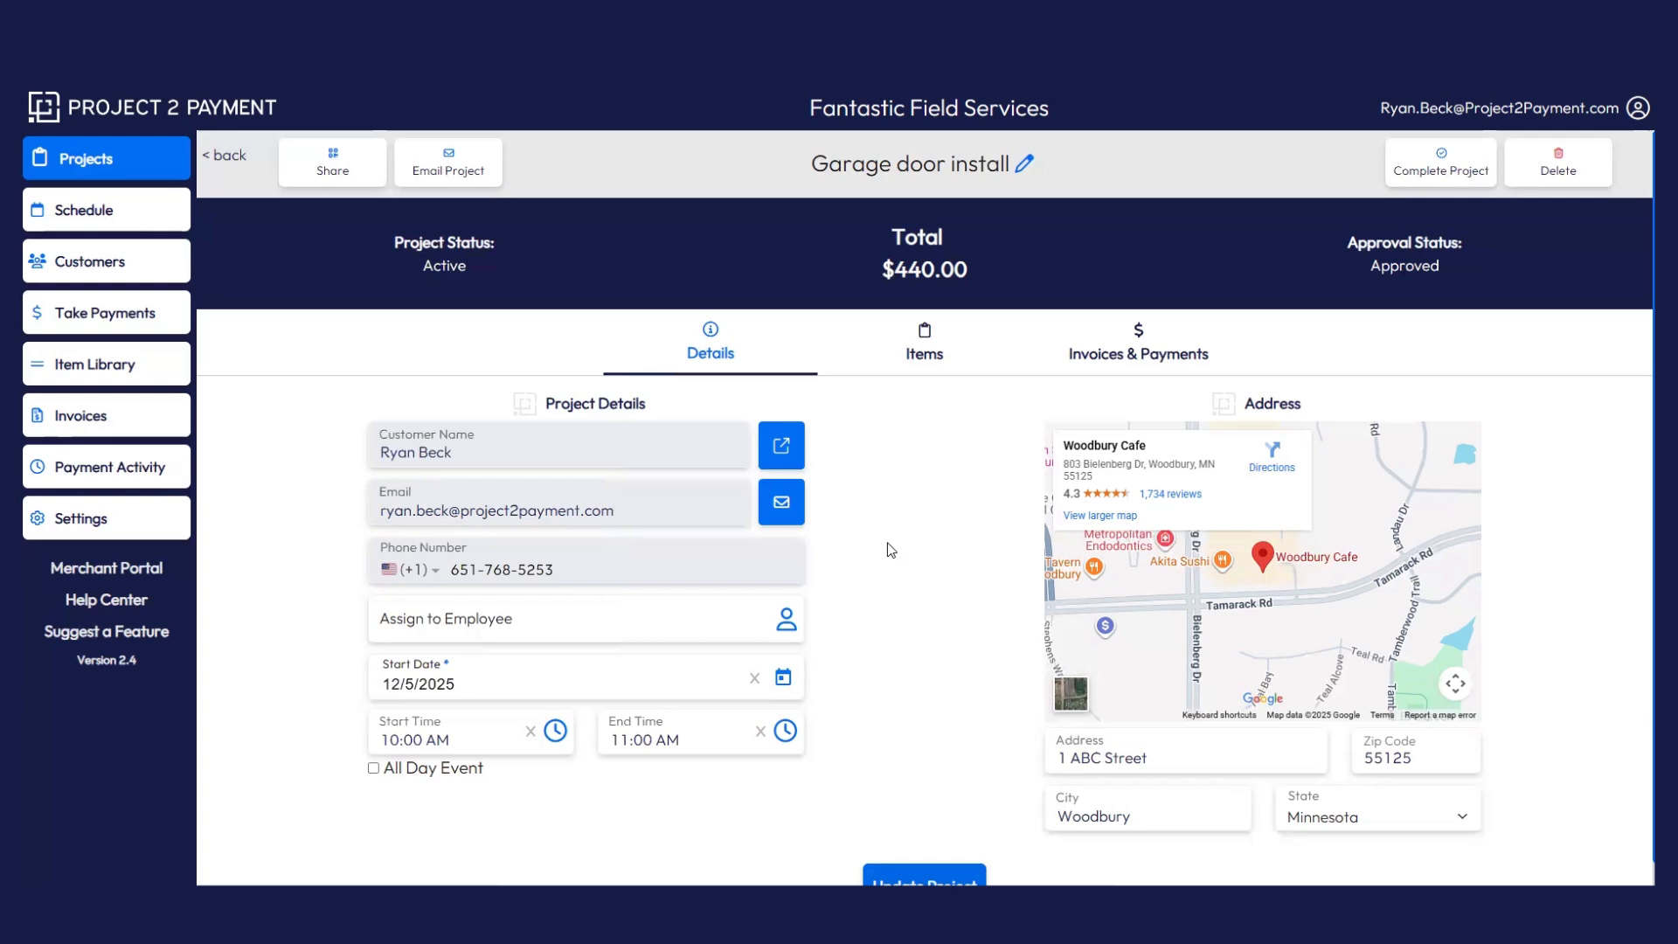
- Check the approved project in the active projects list and in the weekly schedule
{"action": "scroll", "coordinate": [931, 577], "scroll_direction": "down", "scroll_amount": 1}
{"action": "scroll", "coordinate": [919, 731], "scroll_direction": "up", "scroll_amount": 1}
{"action": "left_click", "coordinate": [111, 167]}
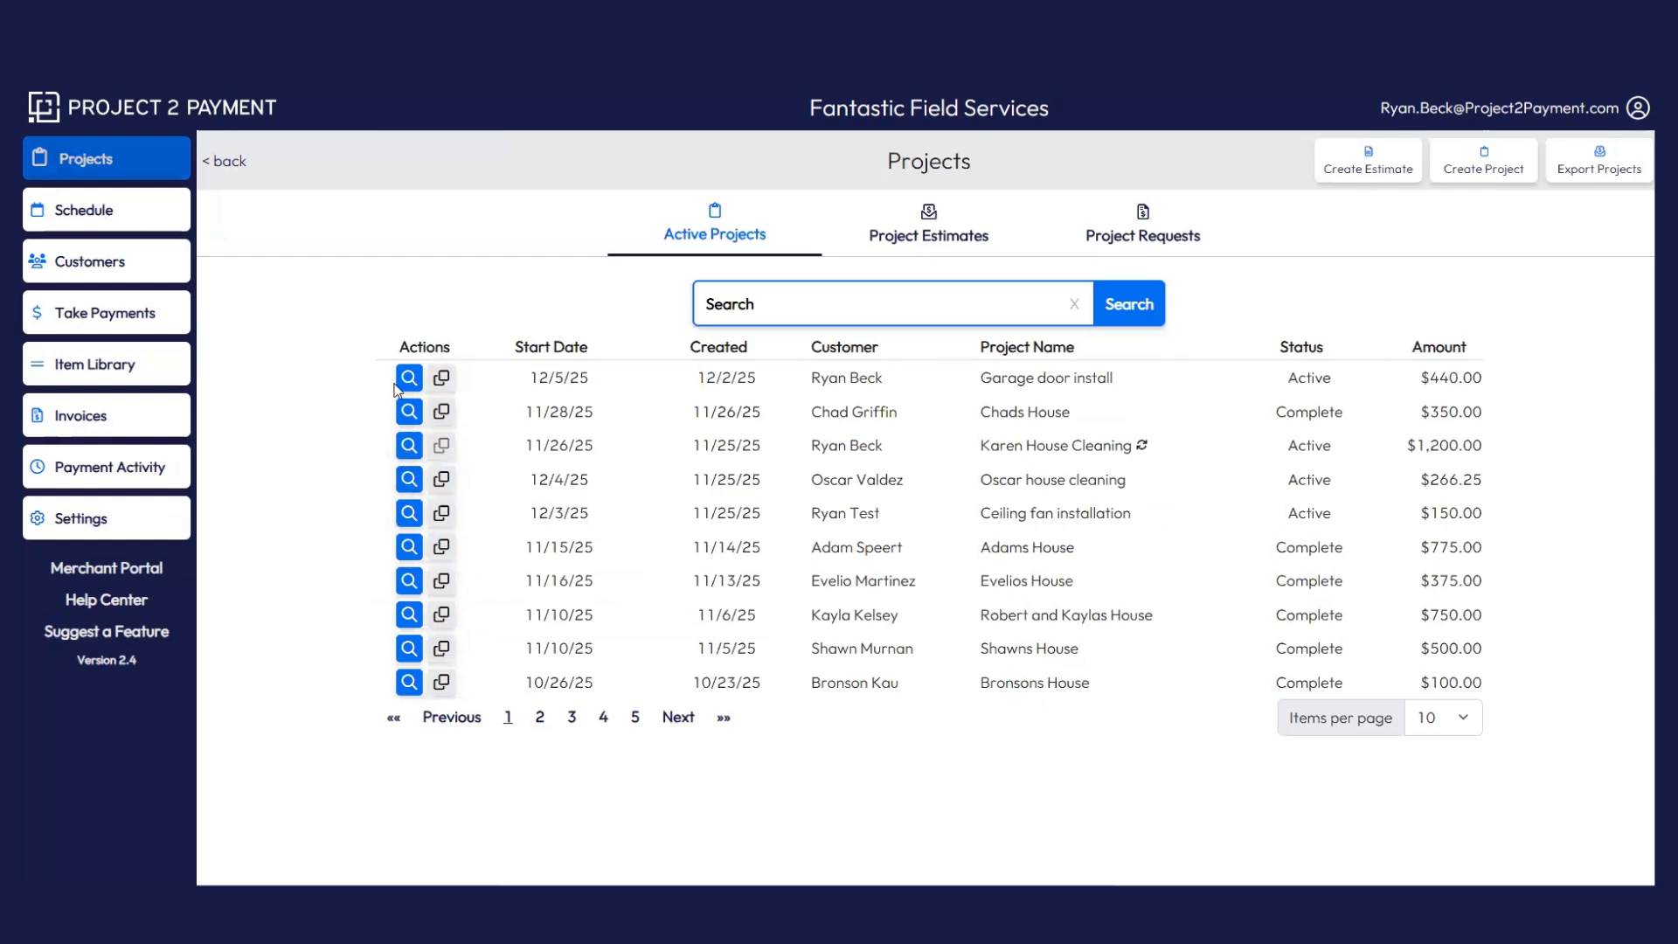
{"action": "left_click", "coordinate": [408, 379]}
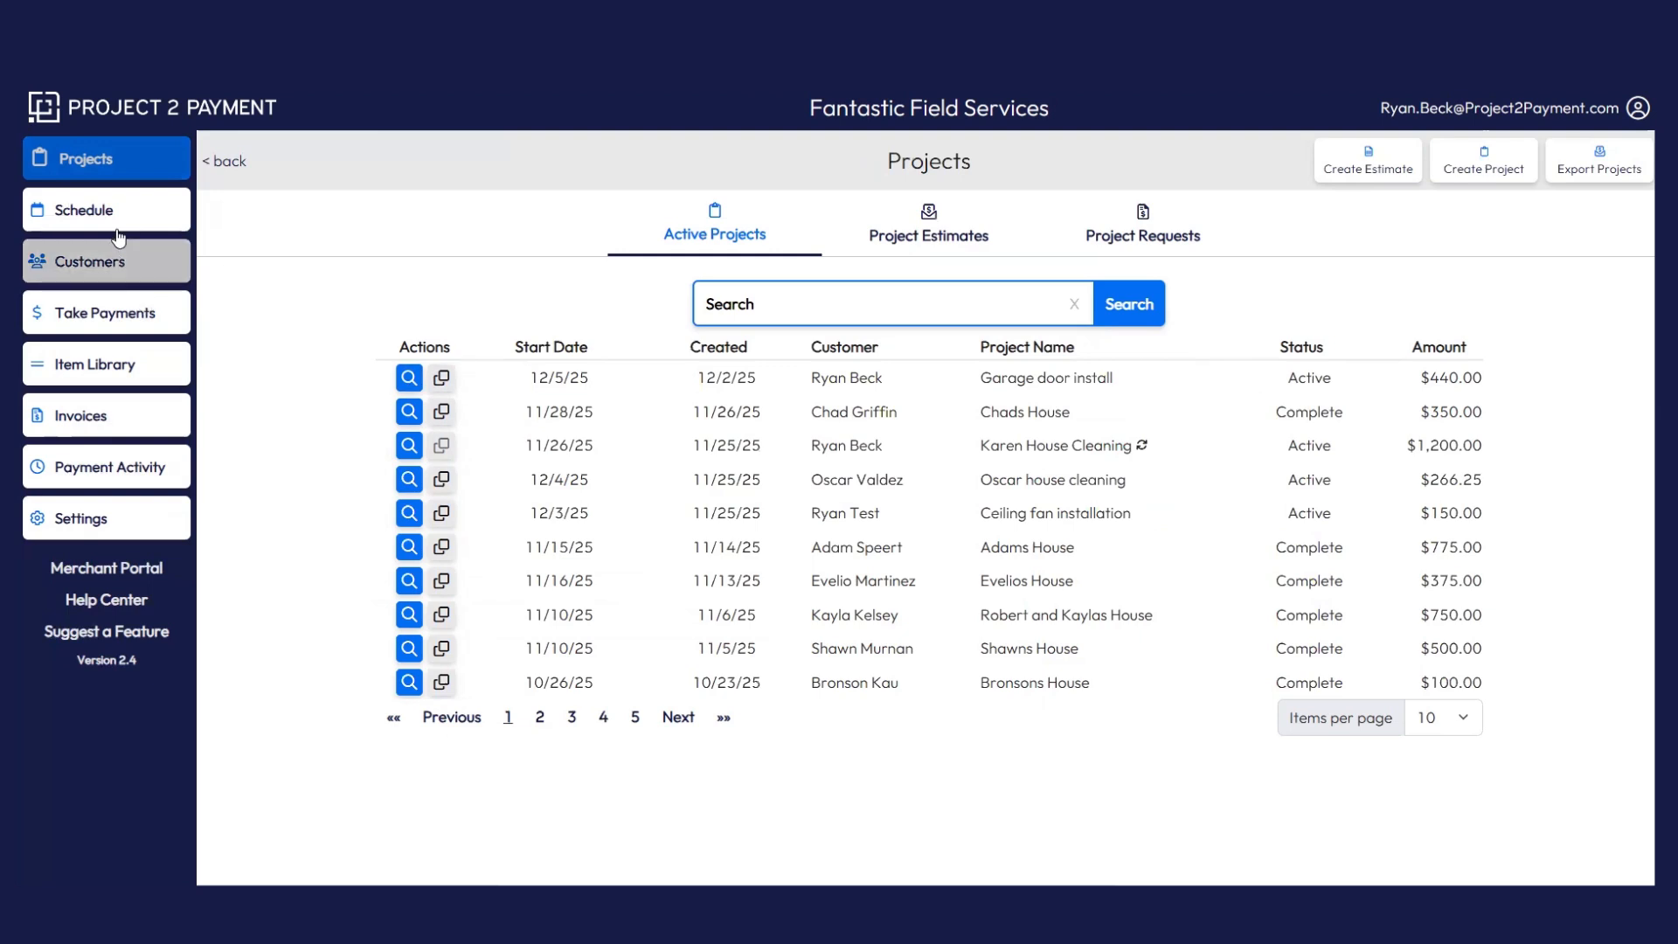
{"action": "left_click", "coordinate": [96, 210]}
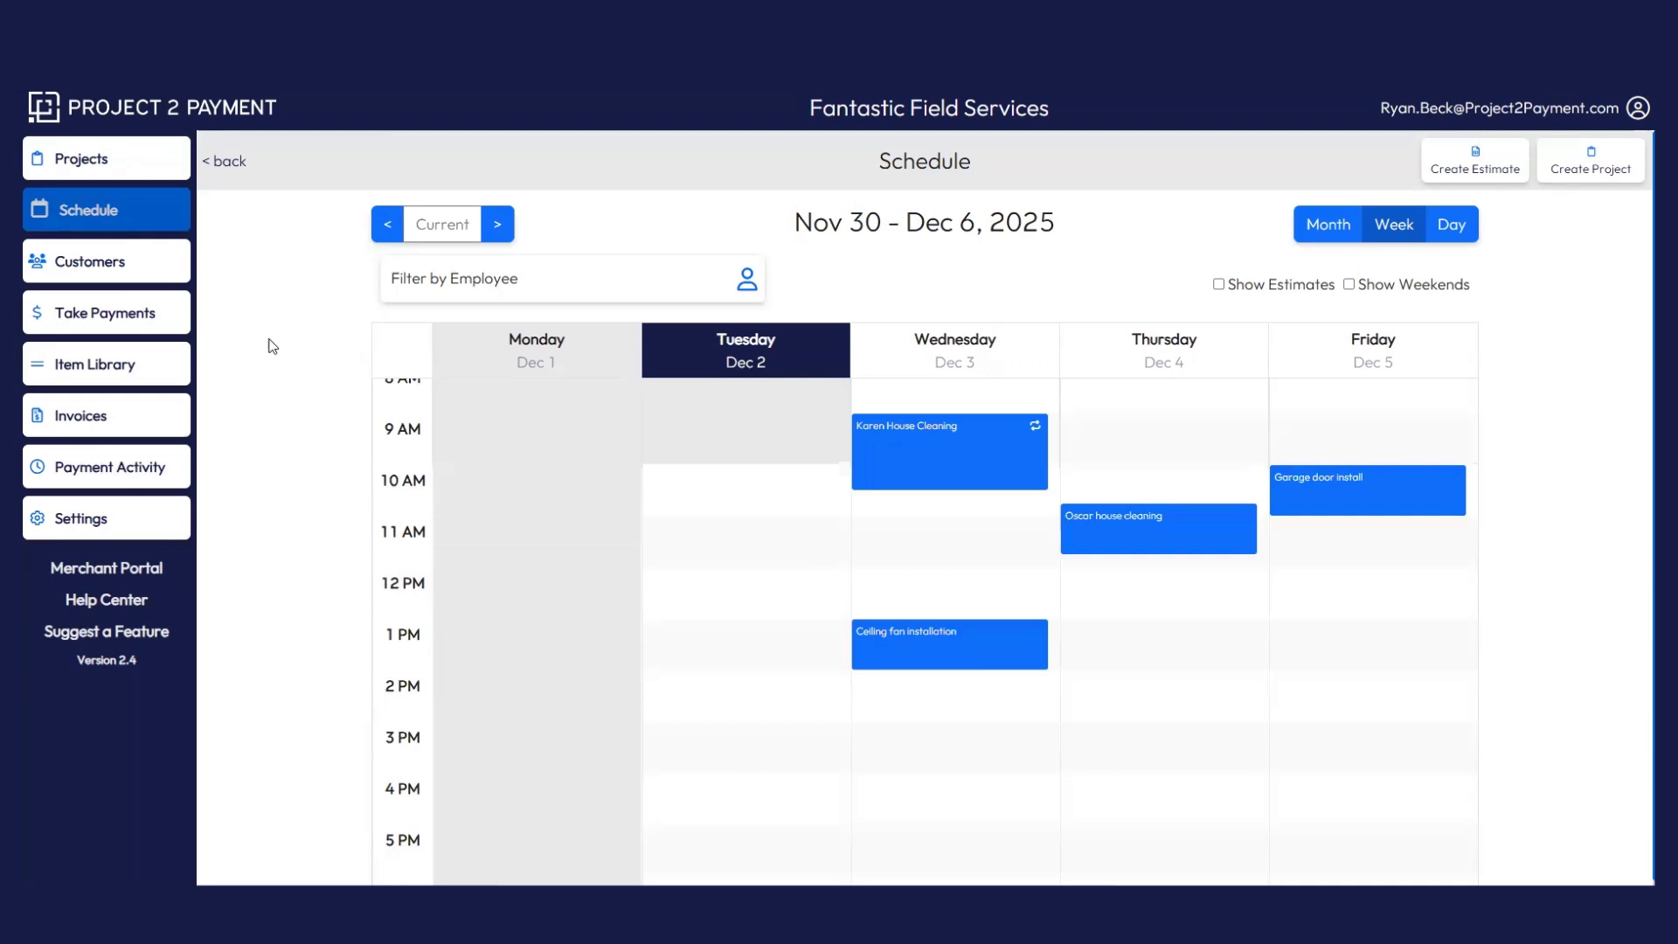
- Reopen the Garage door install project from the active projects list and review its items
{"action": "left_click", "coordinate": [89, 162]}
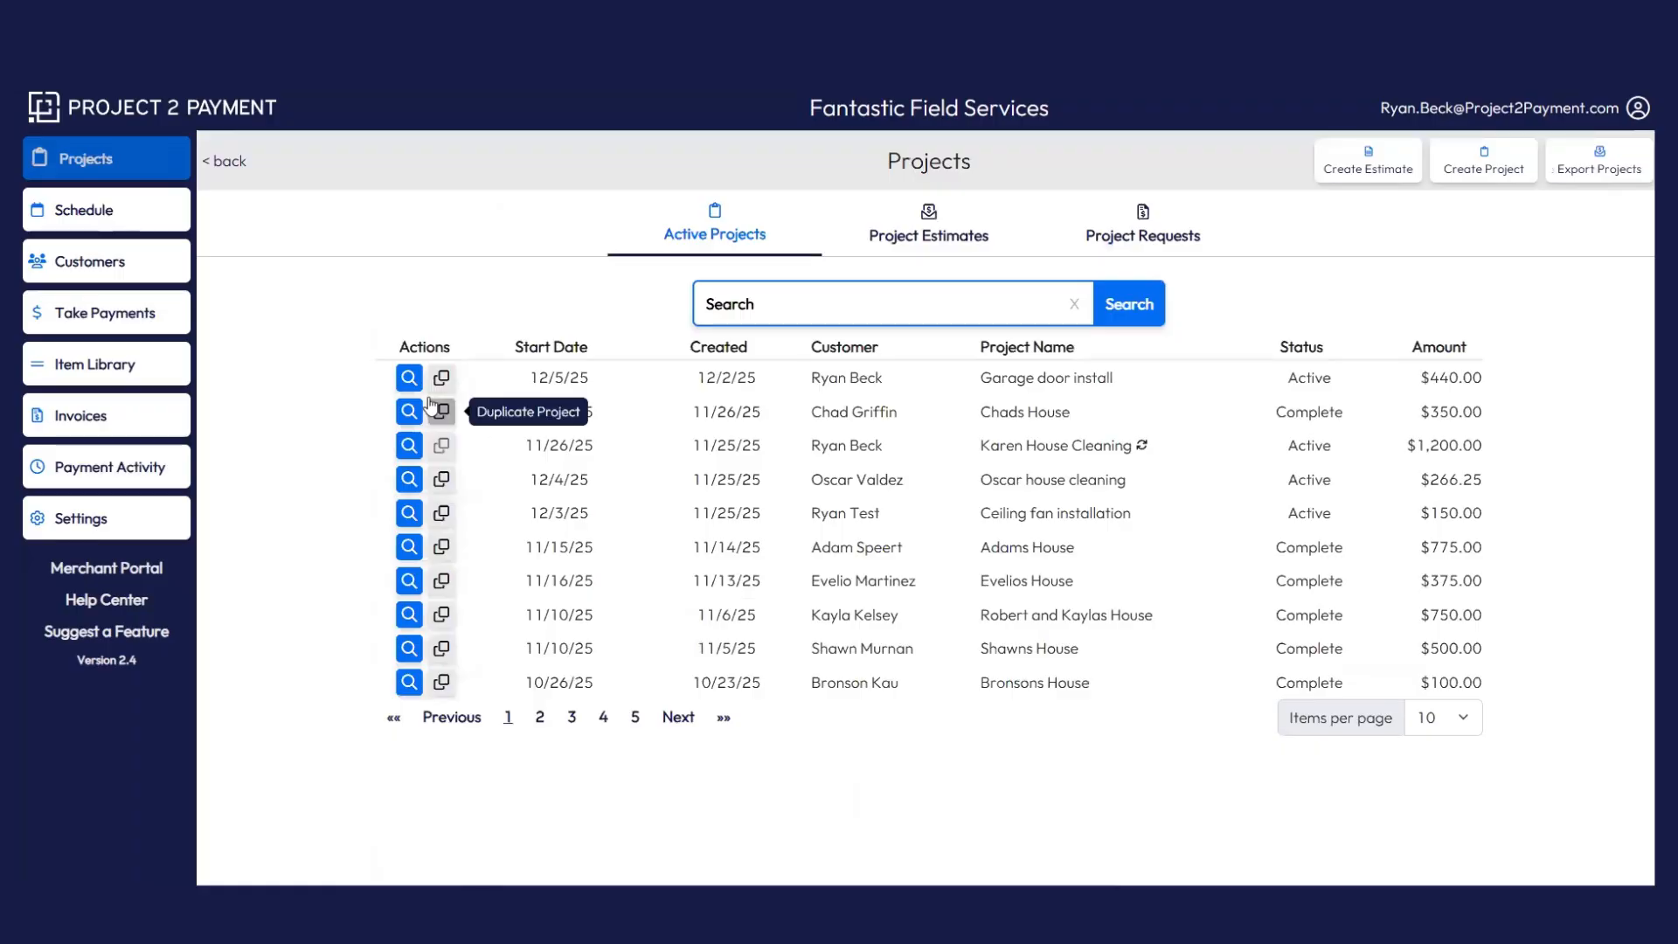
{"action": "left_click", "coordinate": [423, 379]}
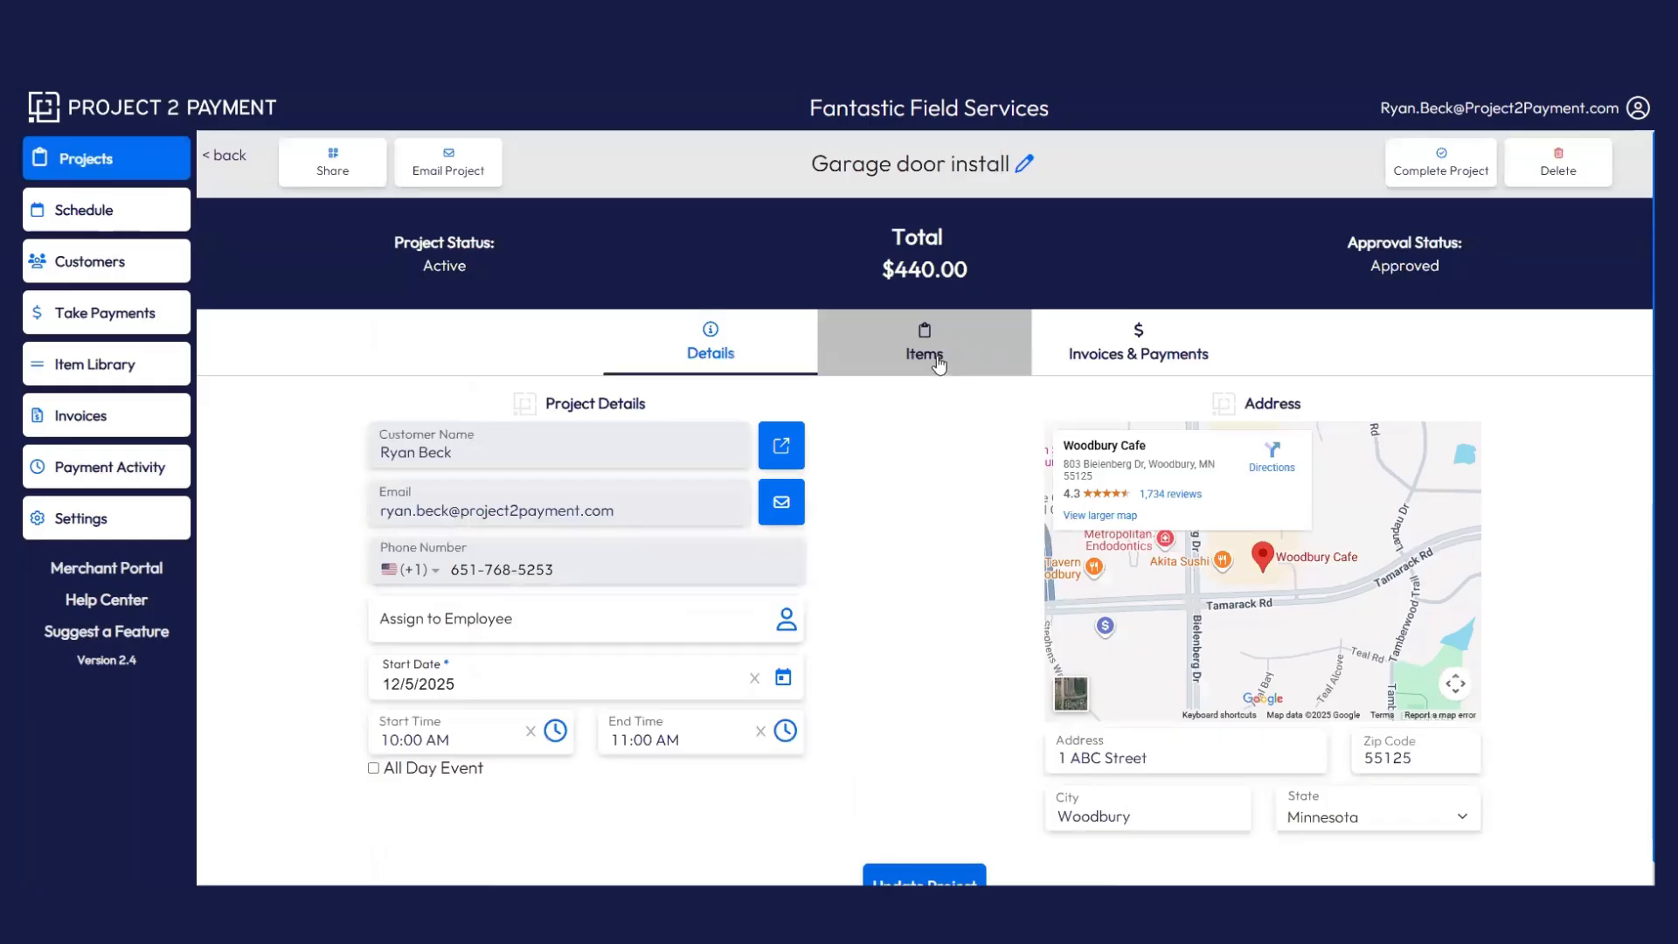
{"action": "left_click", "coordinate": [937, 357]}
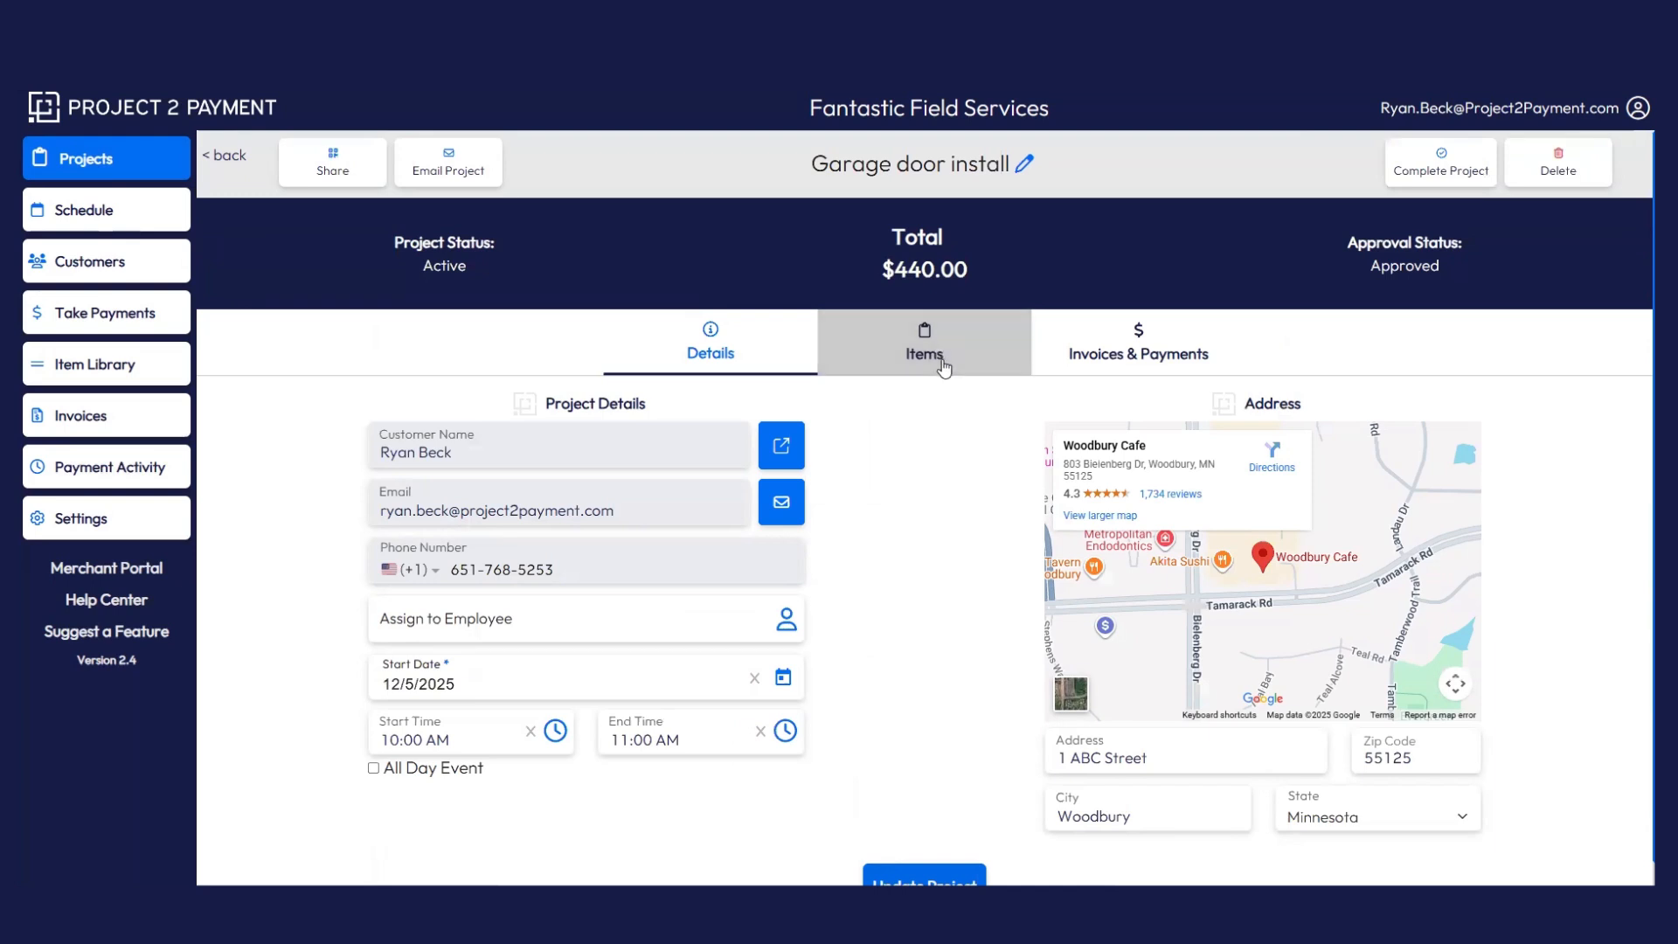
{"action": "left_click", "coordinate": [932, 815]}
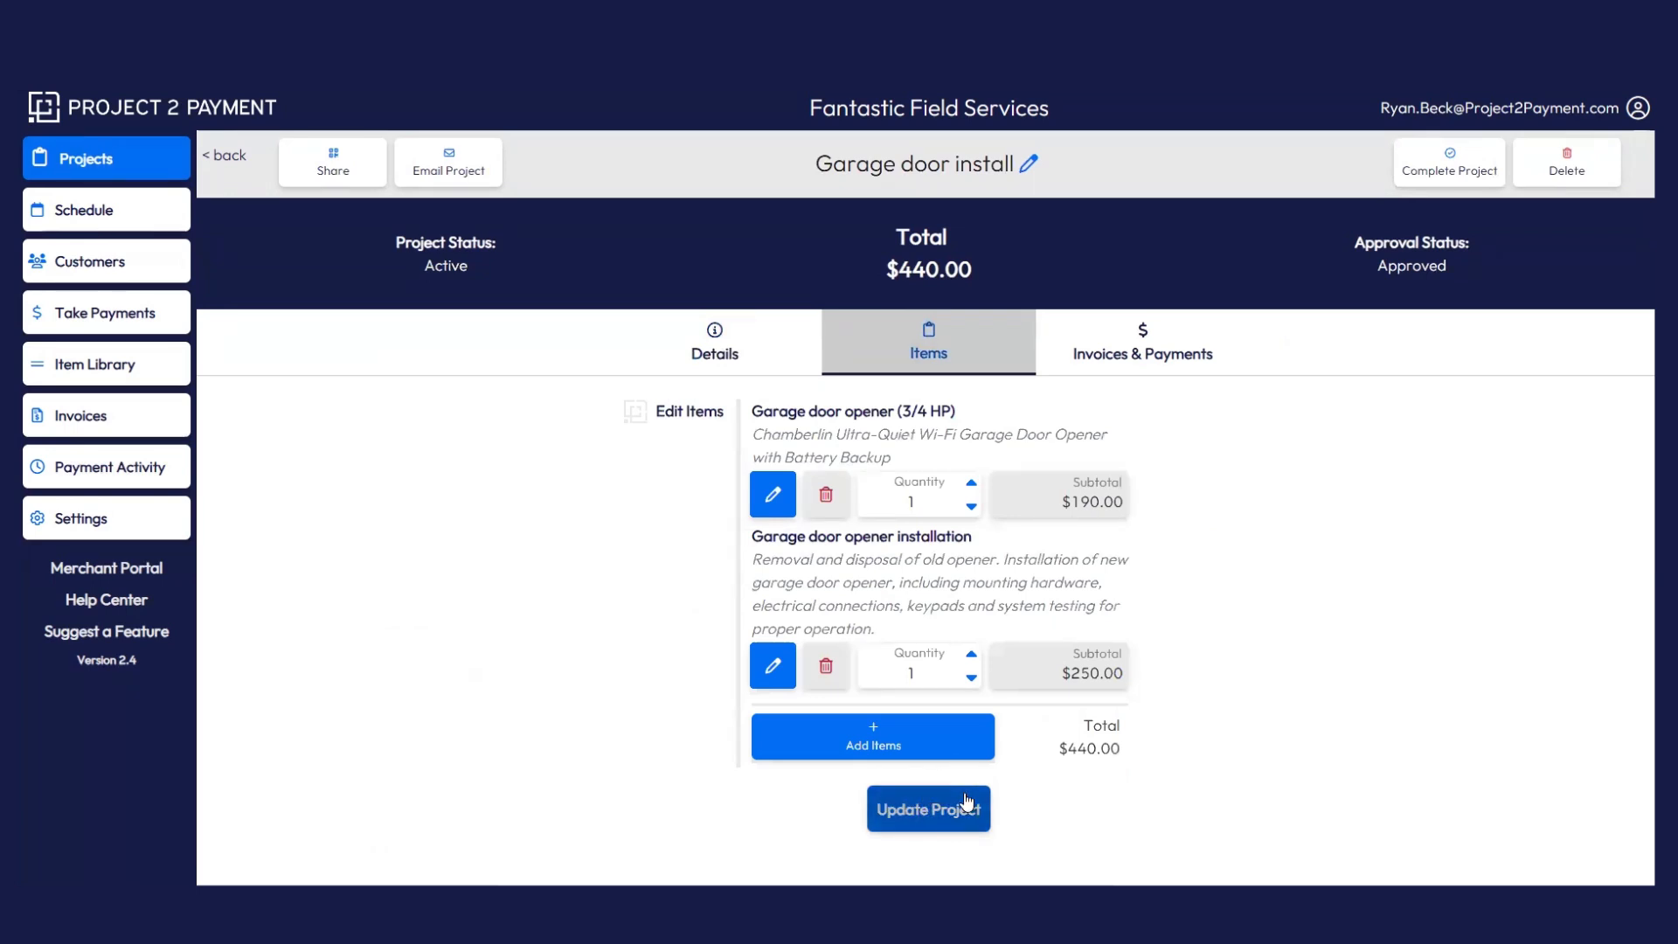
- Start an invoice for both items of the Garage door install project and set payment collection to Take Payment Now
{"action": "left_click", "coordinate": [1134, 356]}
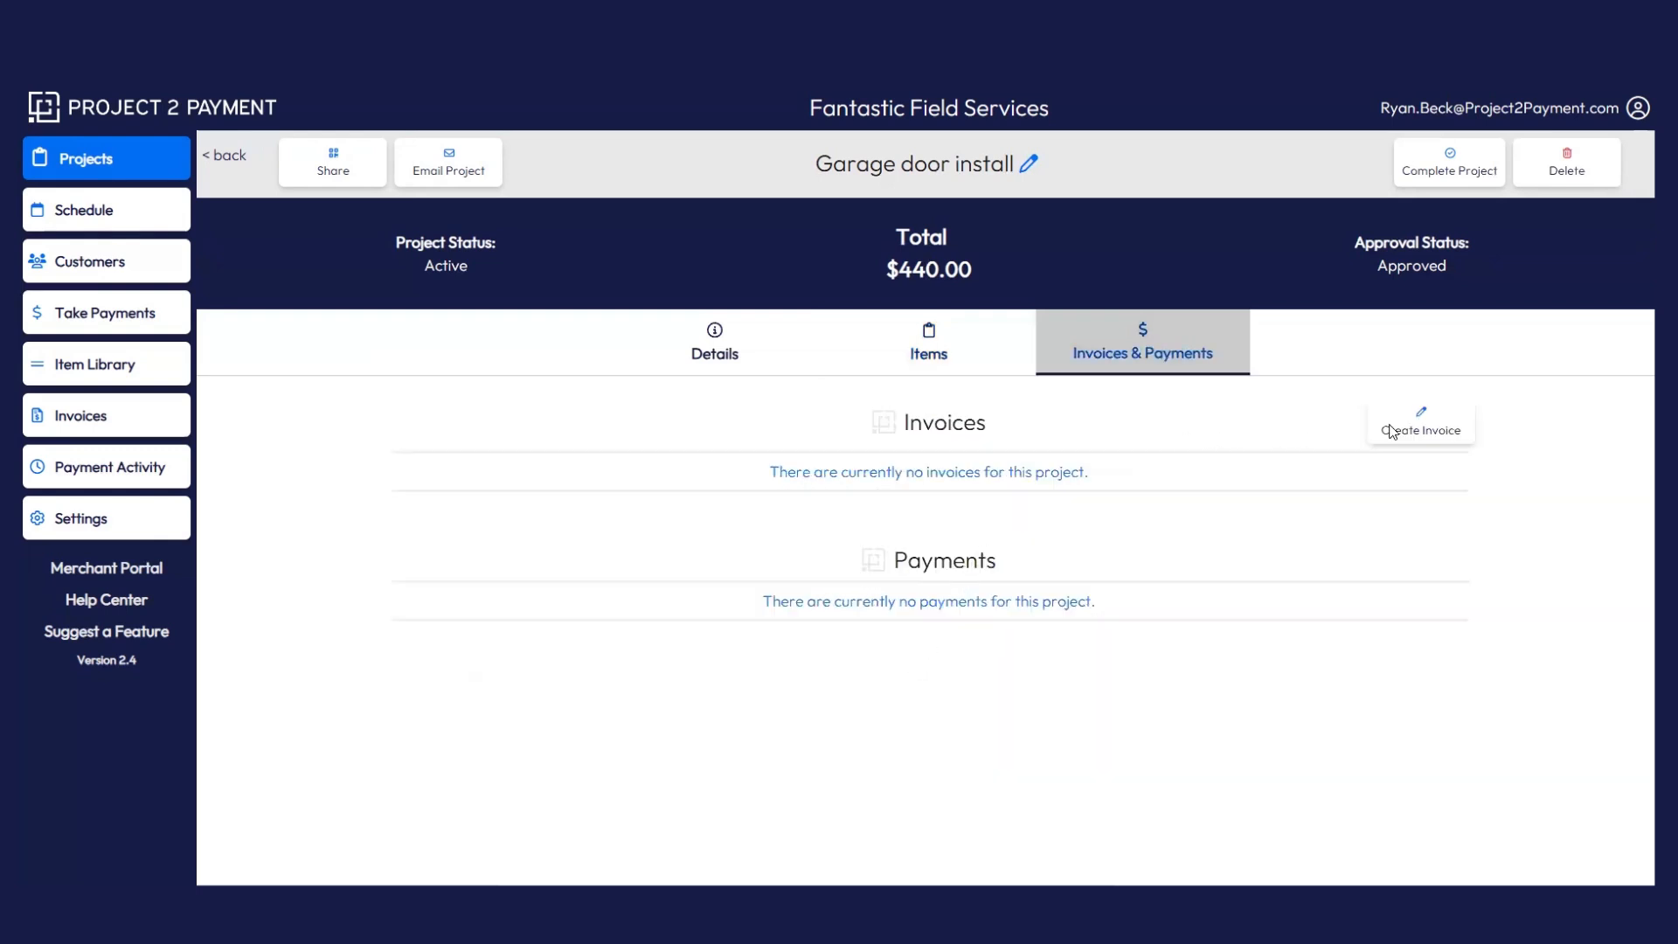
{"action": "left_click", "coordinate": [1414, 428]}
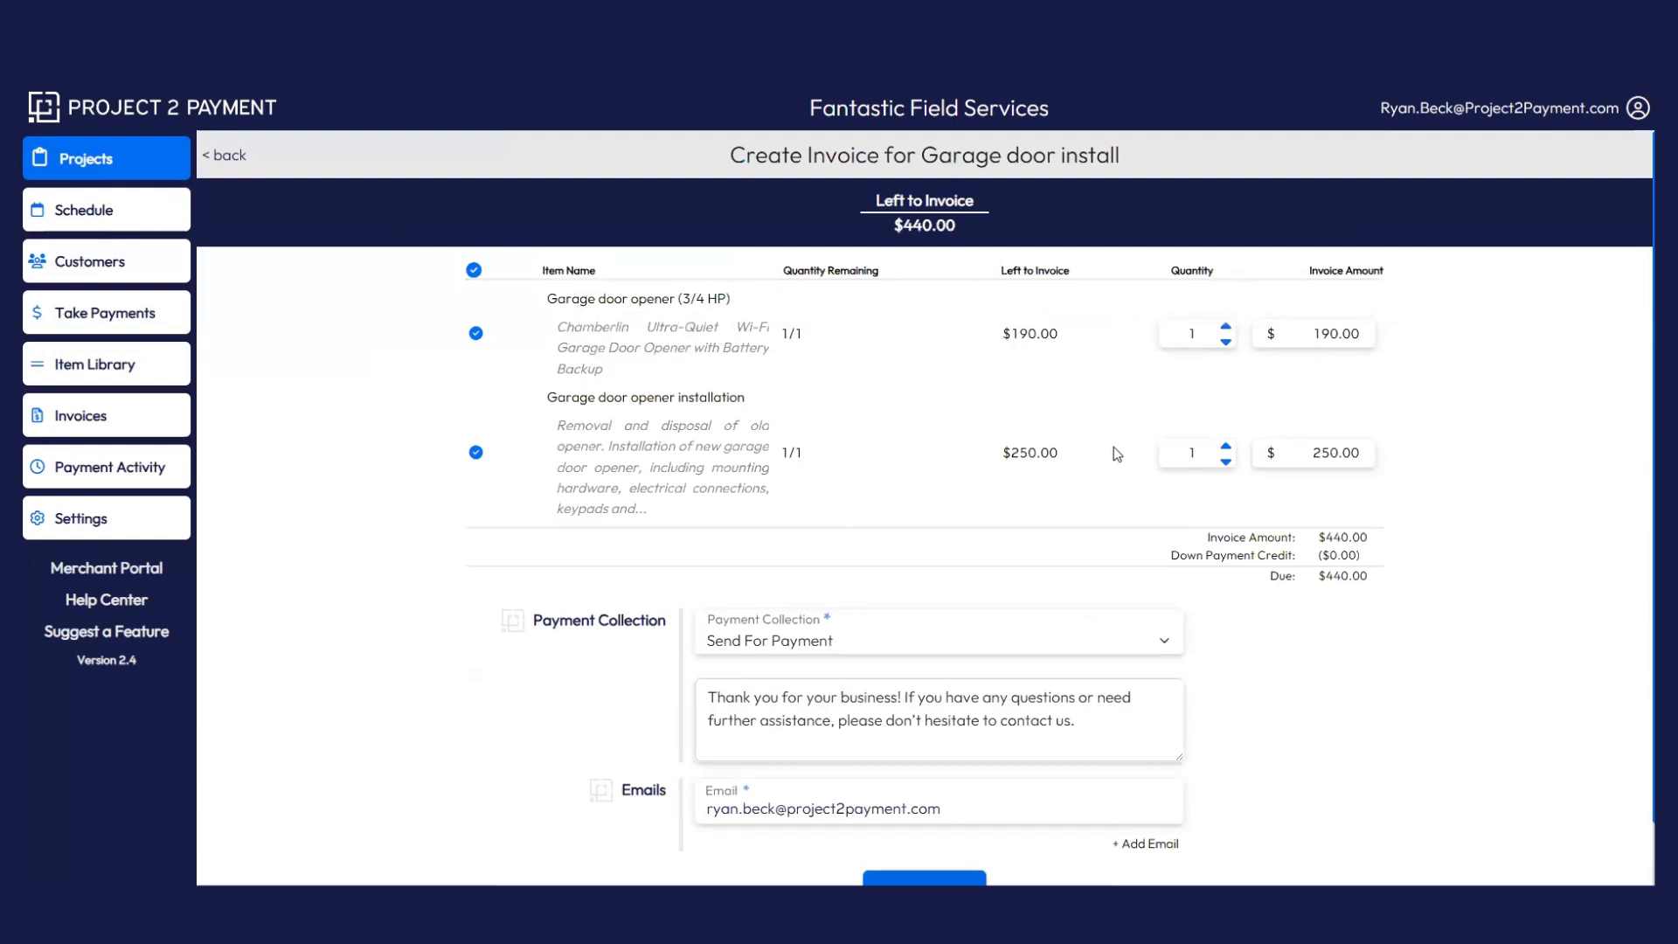
{"action": "scroll", "coordinate": [1335, 671], "scroll_direction": "down", "scroll_amount": 1}
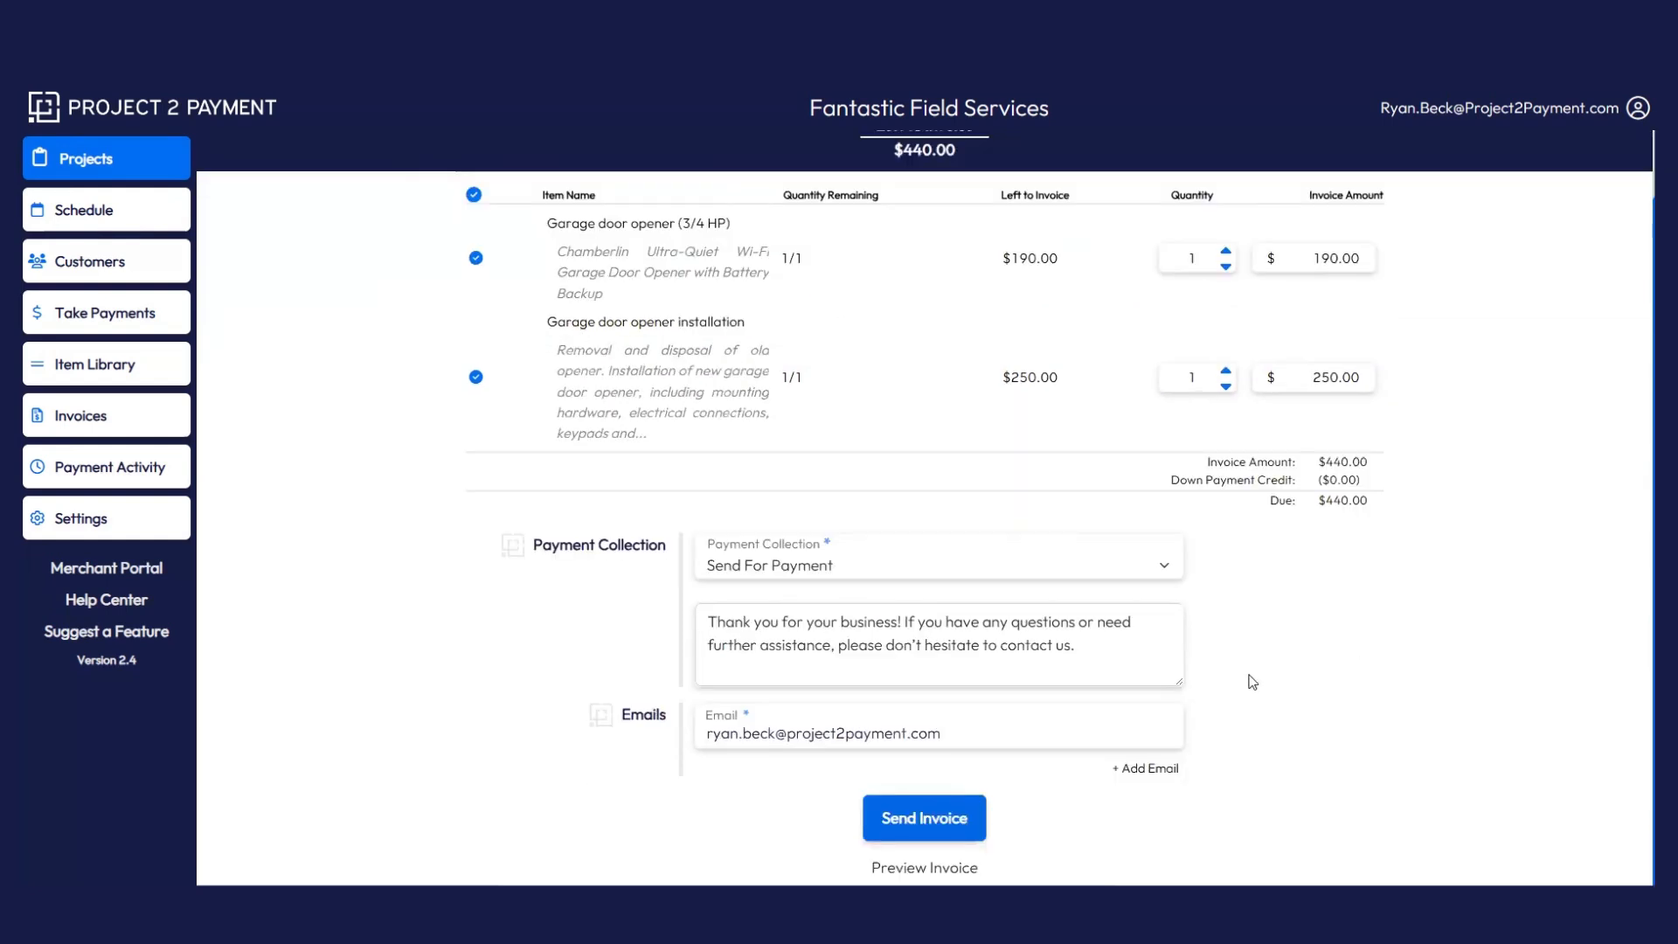
{"action": "left_click", "coordinate": [836, 560]}
{"action": "left_click", "coordinate": [1020, 529]}
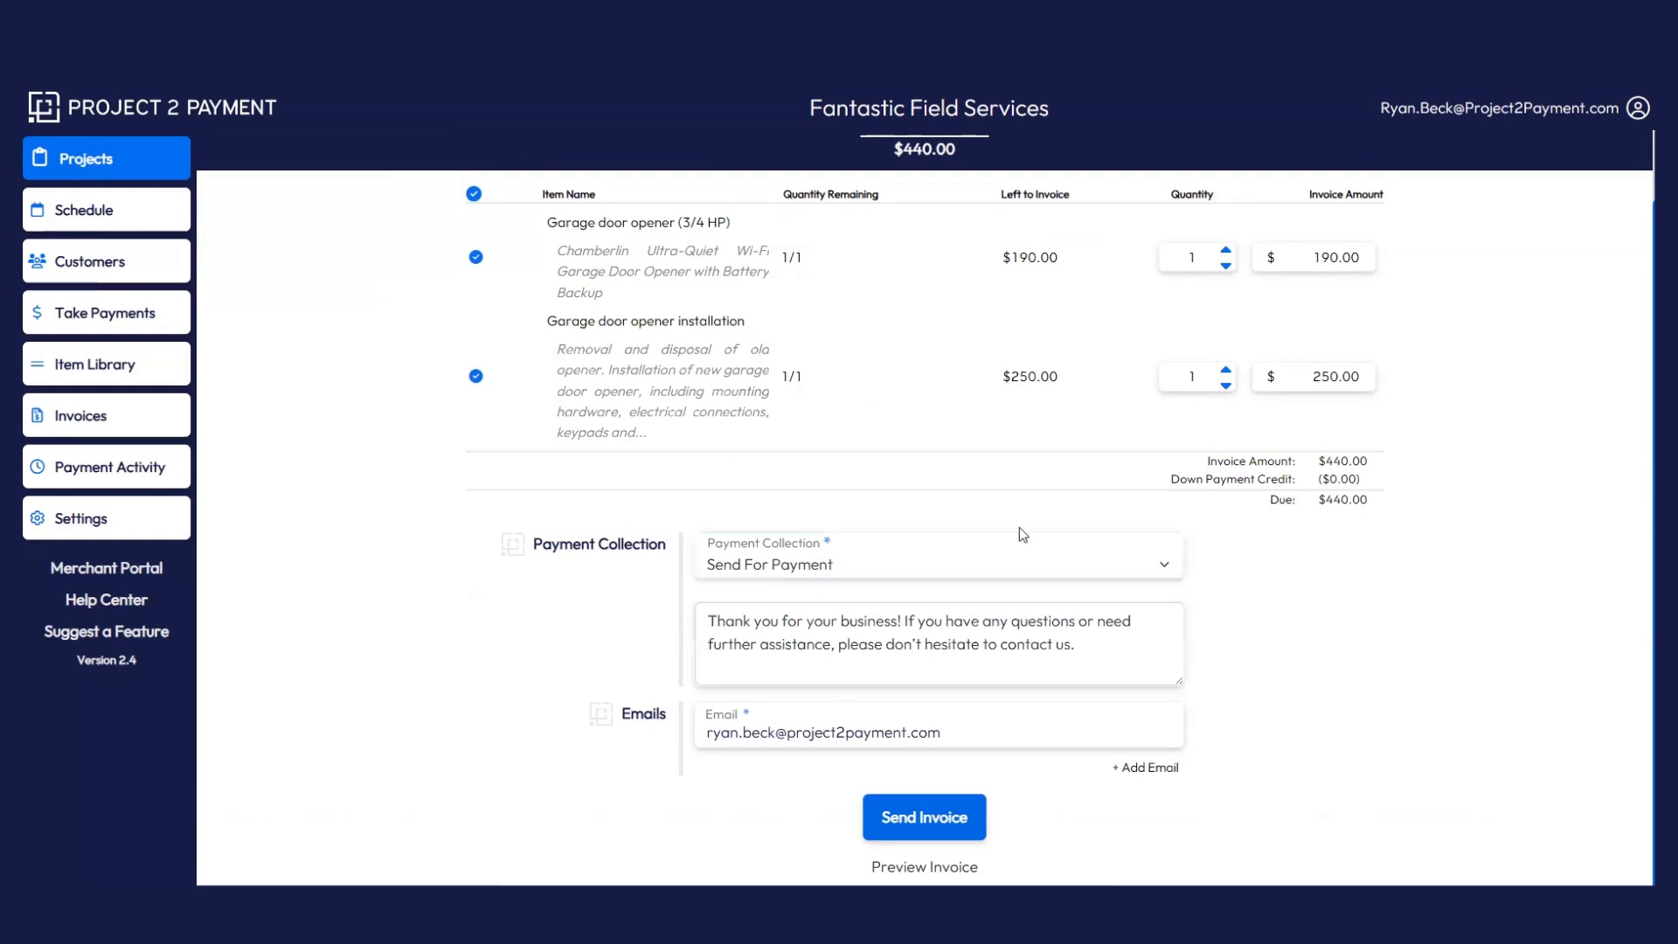
{"action": "left_click", "coordinate": [963, 562]}
{"action": "left_click", "coordinate": [935, 626]}
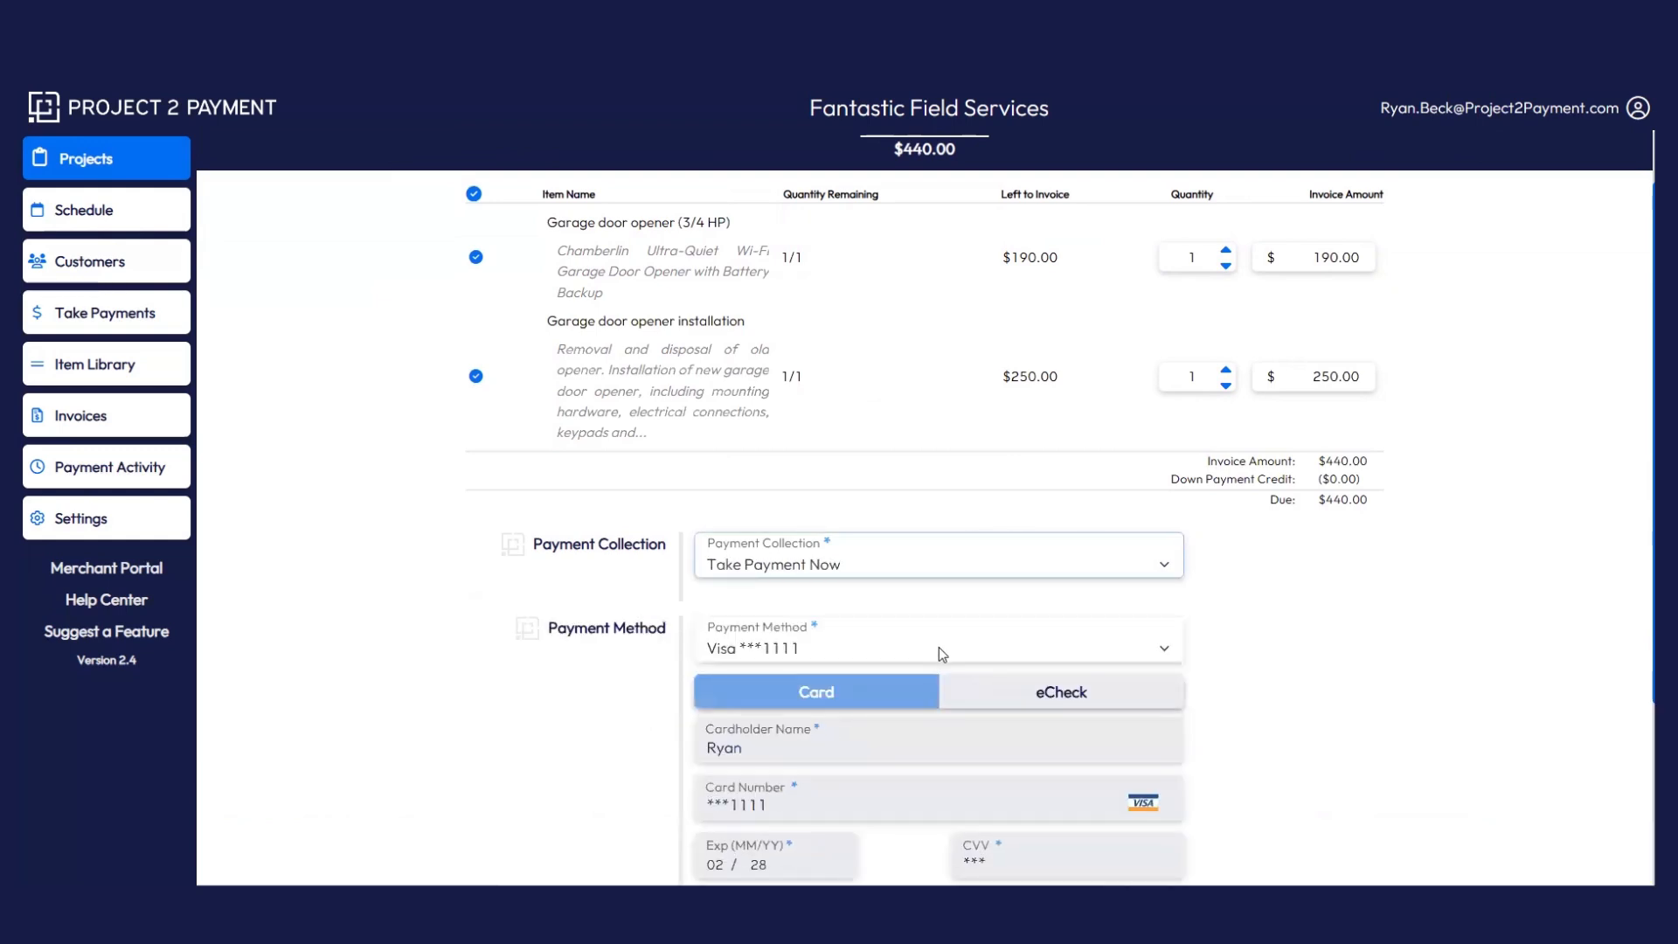
- Examine the invoice's payment method options, including the saved Visa card, eCheck, and a new payment method
{"action": "scroll", "coordinate": [778, 665], "scroll_direction": "down", "scroll_amount": 3}
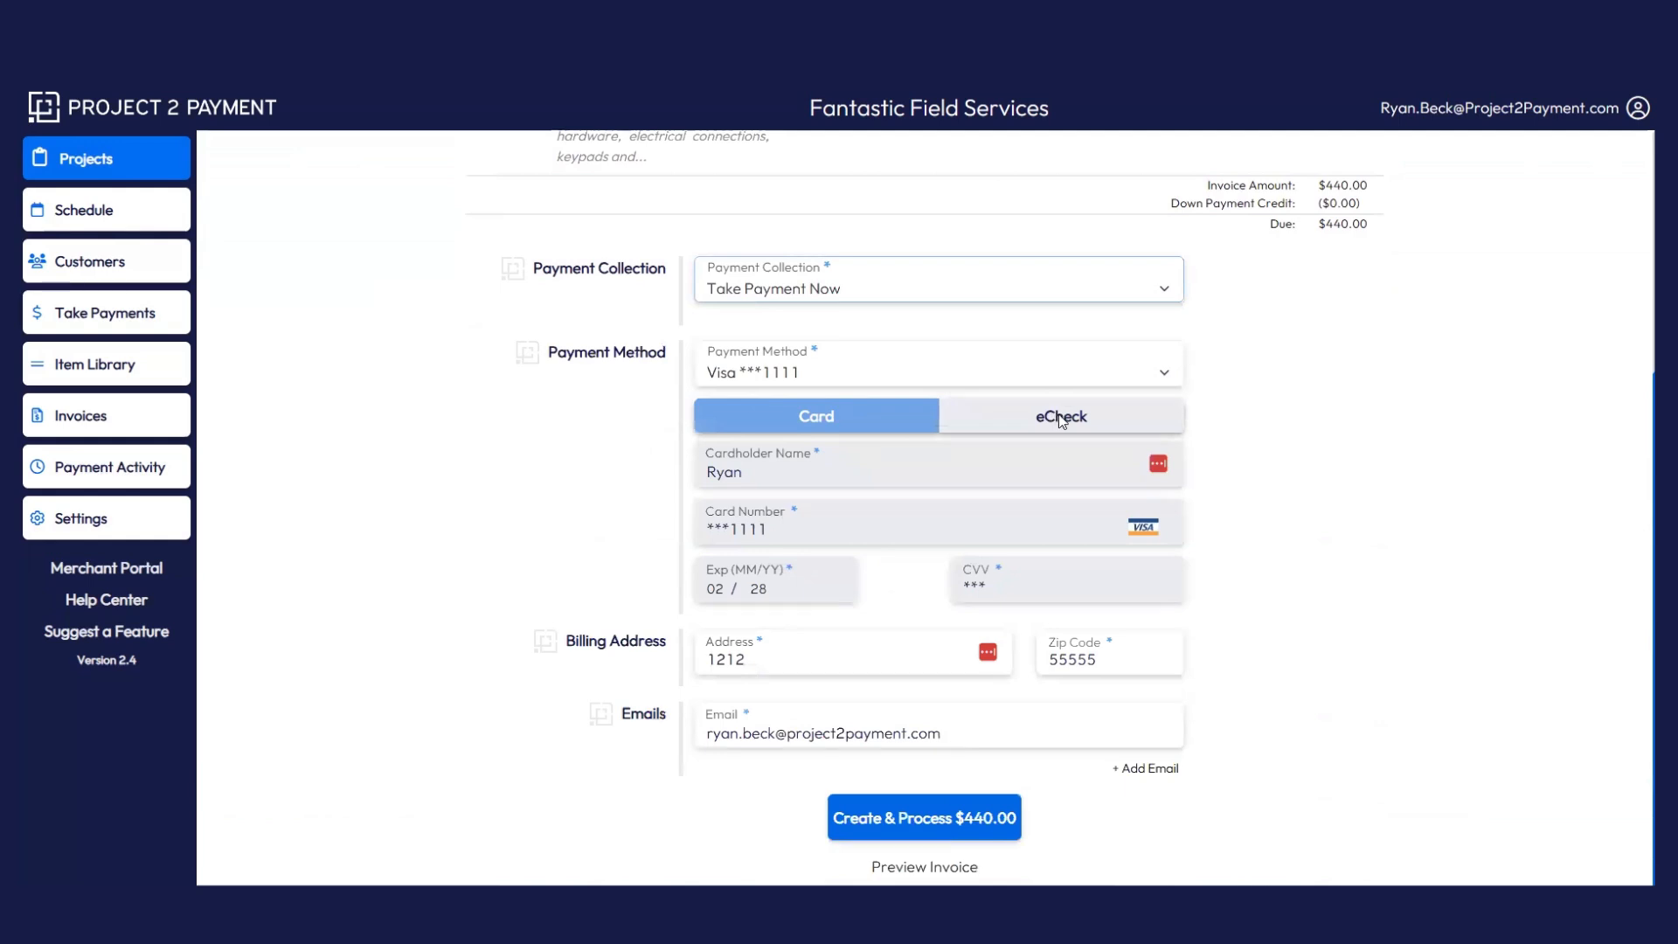
{"action": "left_click", "coordinate": [1031, 417]}
{"action": "left_click", "coordinate": [794, 373]}
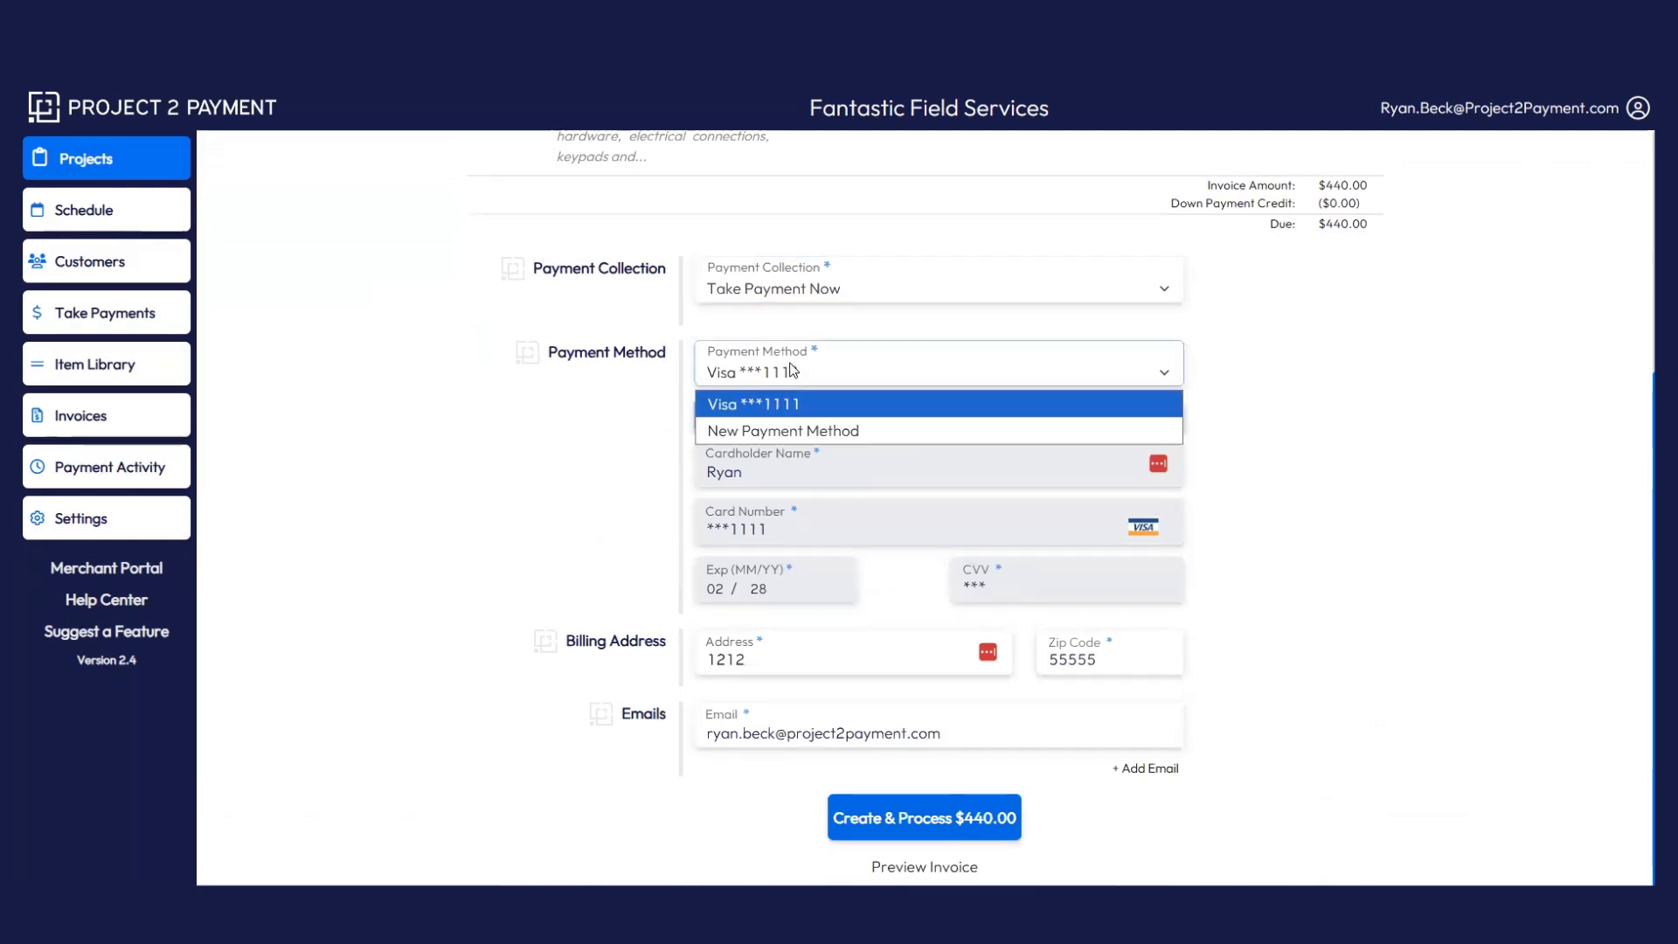
{"action": "left_click", "coordinate": [880, 374]}
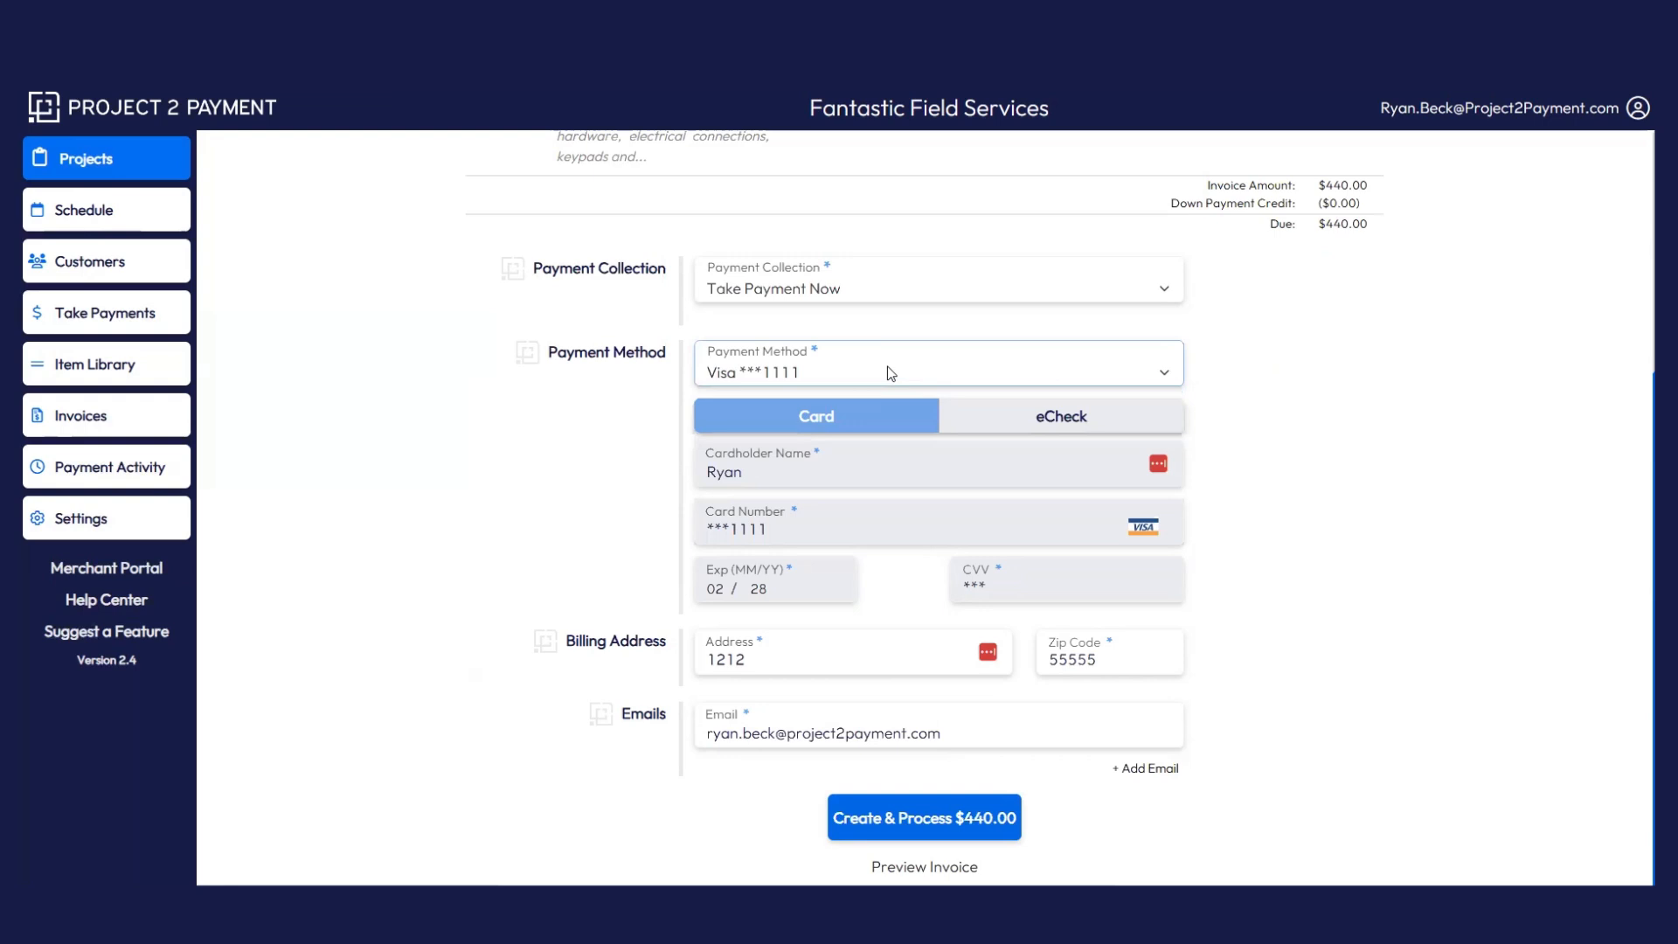
- Change the invoice's payment collection to Send For Payment and send the invoice to the customer
{"action": "left_click", "coordinate": [932, 290]}
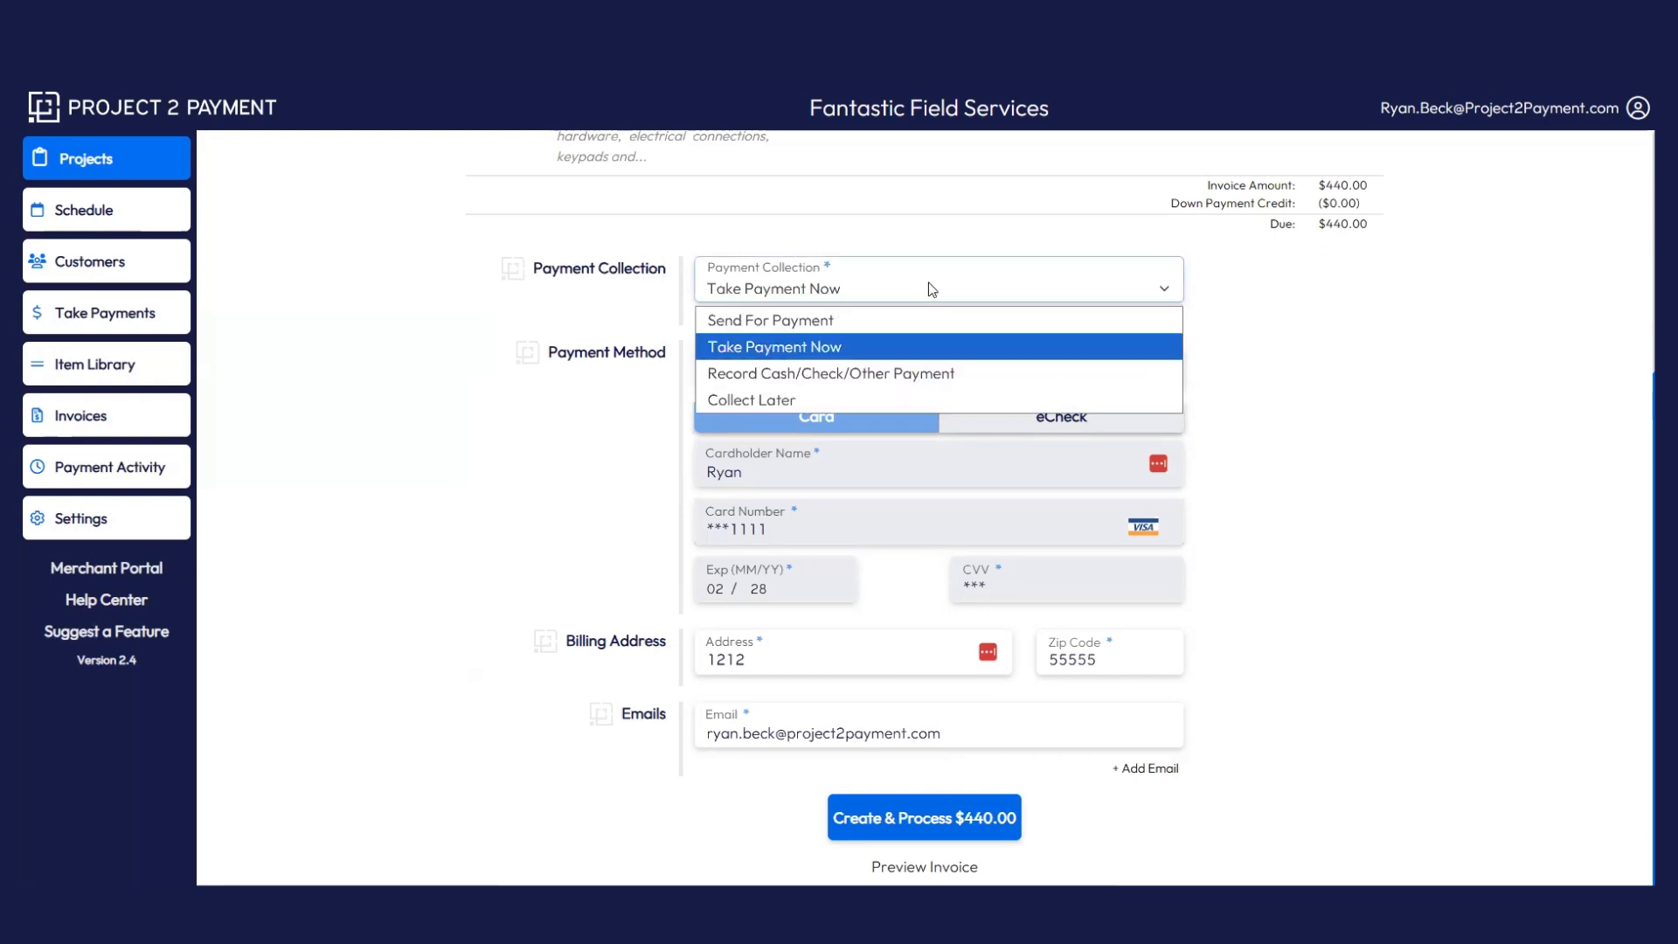
{"action": "left_click", "coordinate": [904, 320]}
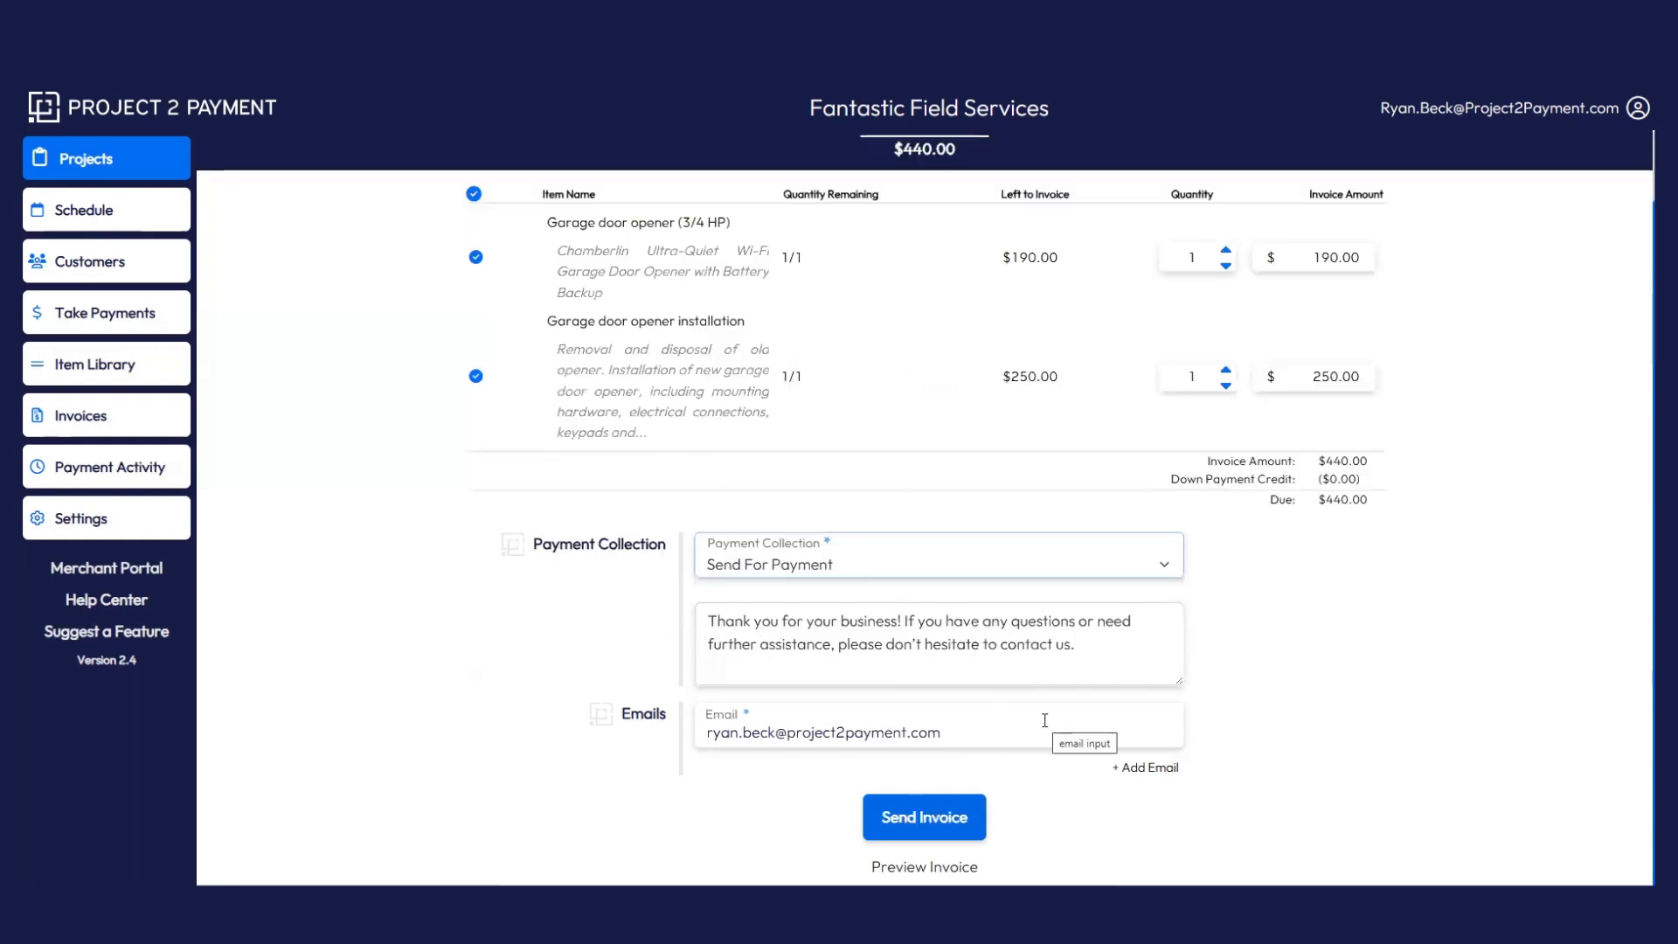
{"action": "left_click", "coordinate": [942, 826]}
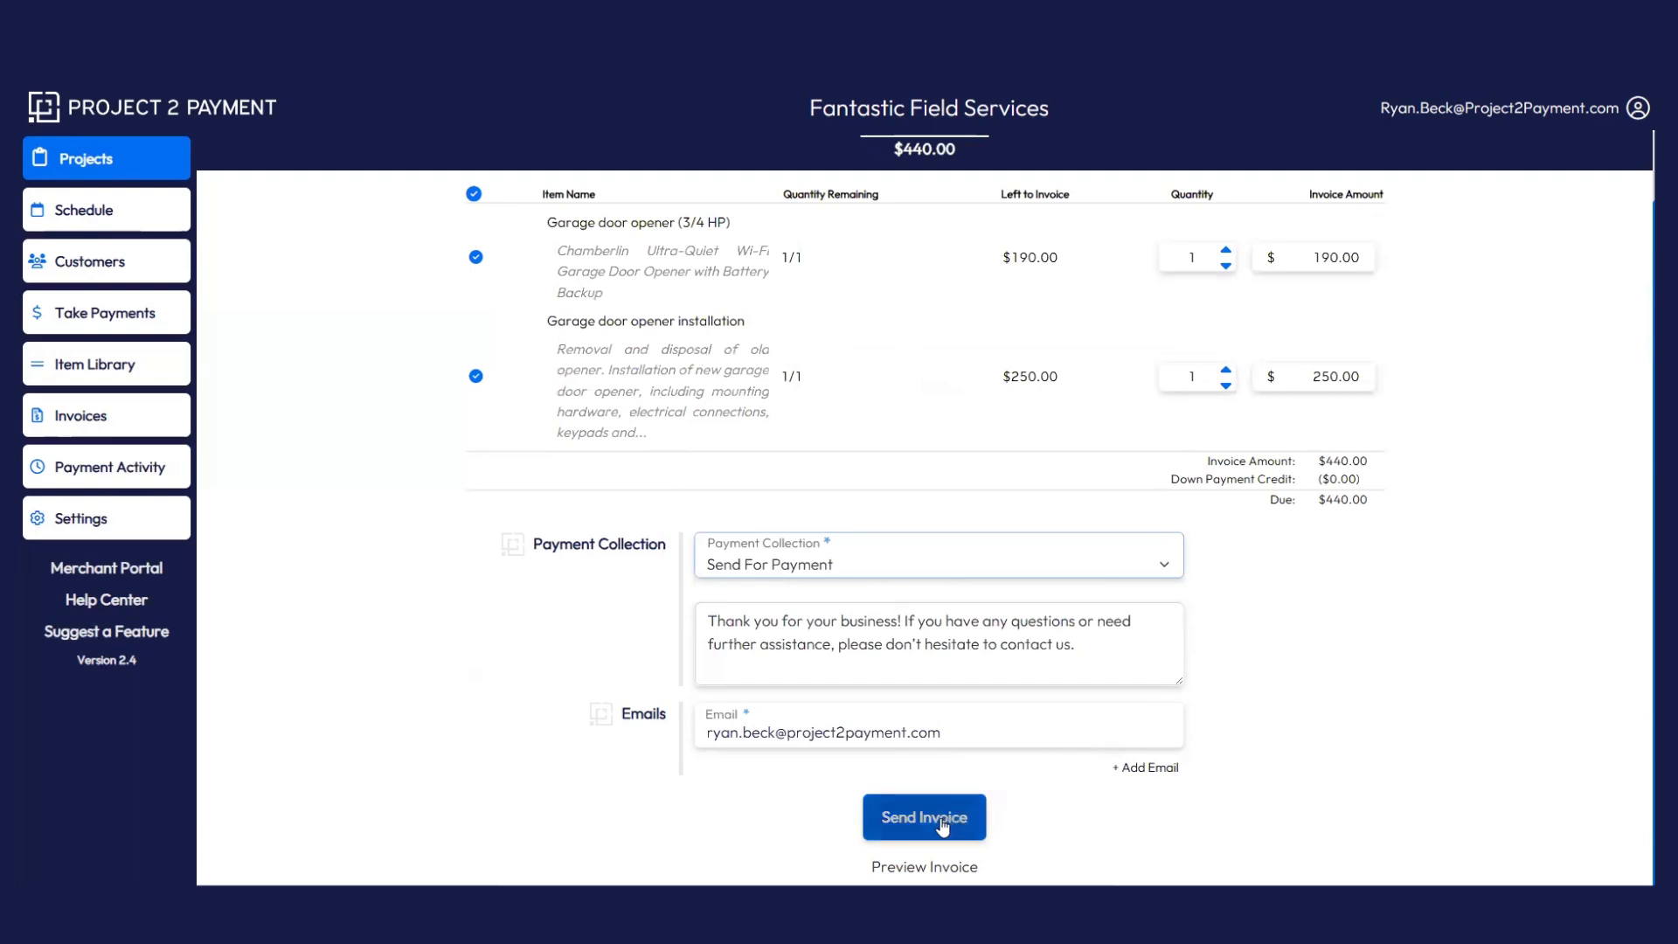
{"action": "left_click", "coordinate": [943, 826]}
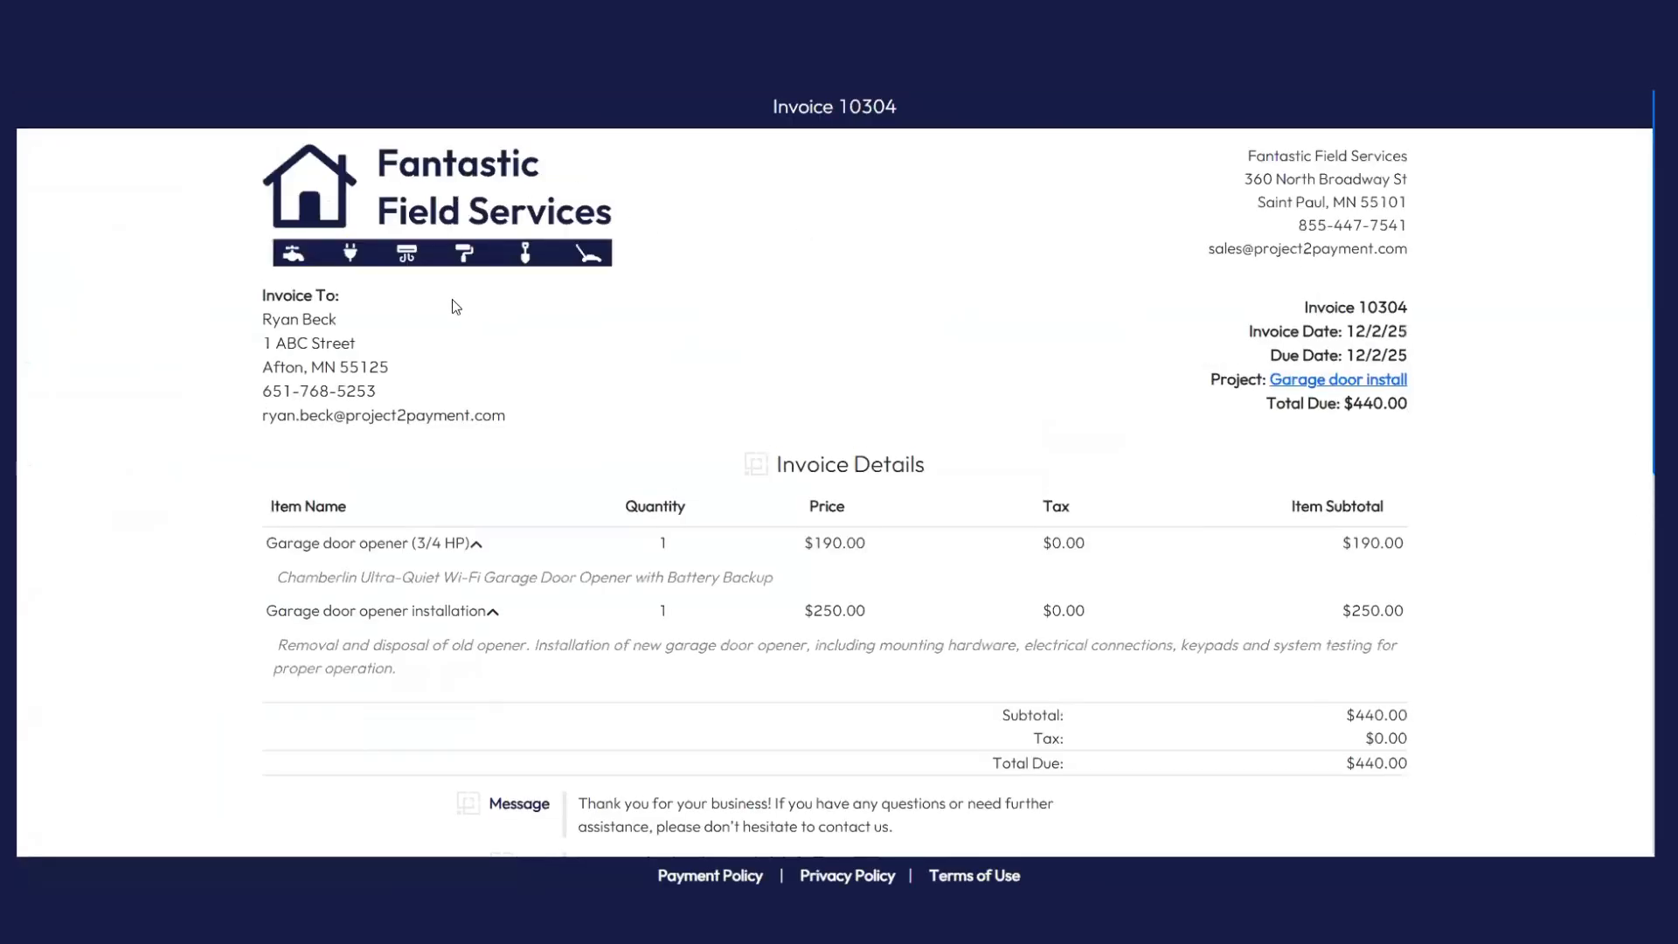
- Review the customer's online invoice and its payment method choices, including New Payment Method, returning to the saved Visa card
{"action": "scroll", "coordinate": [481, 293], "scroll_direction": "down", "scroll_amount": 5}
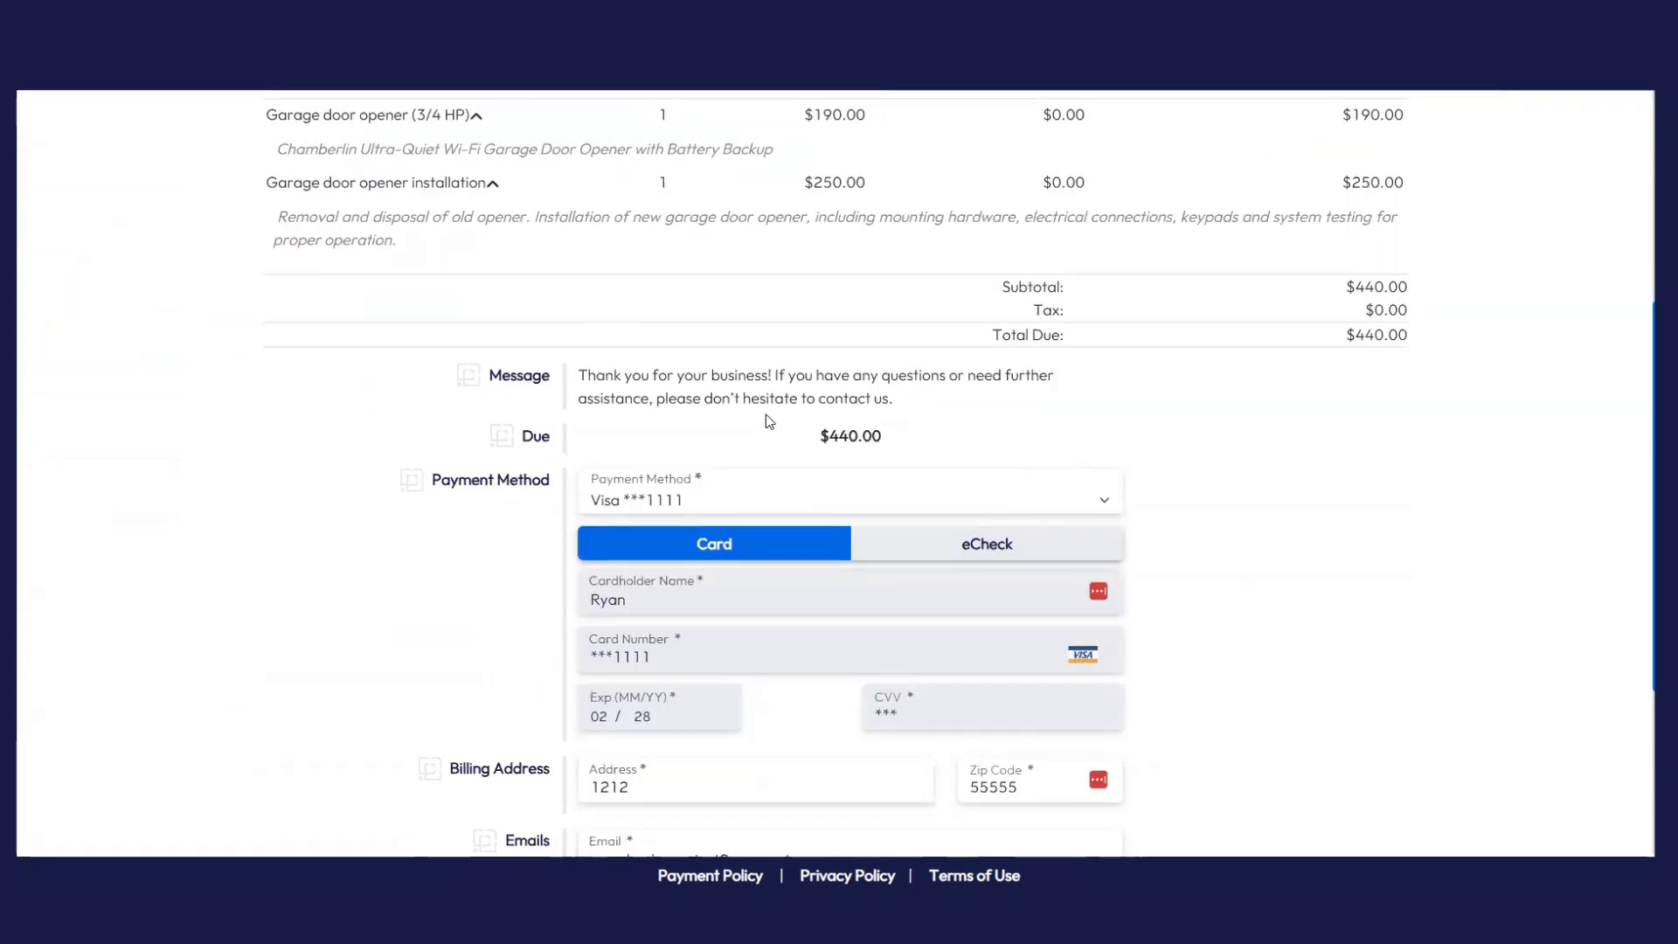
{"action": "left_click", "coordinate": [850, 490]}
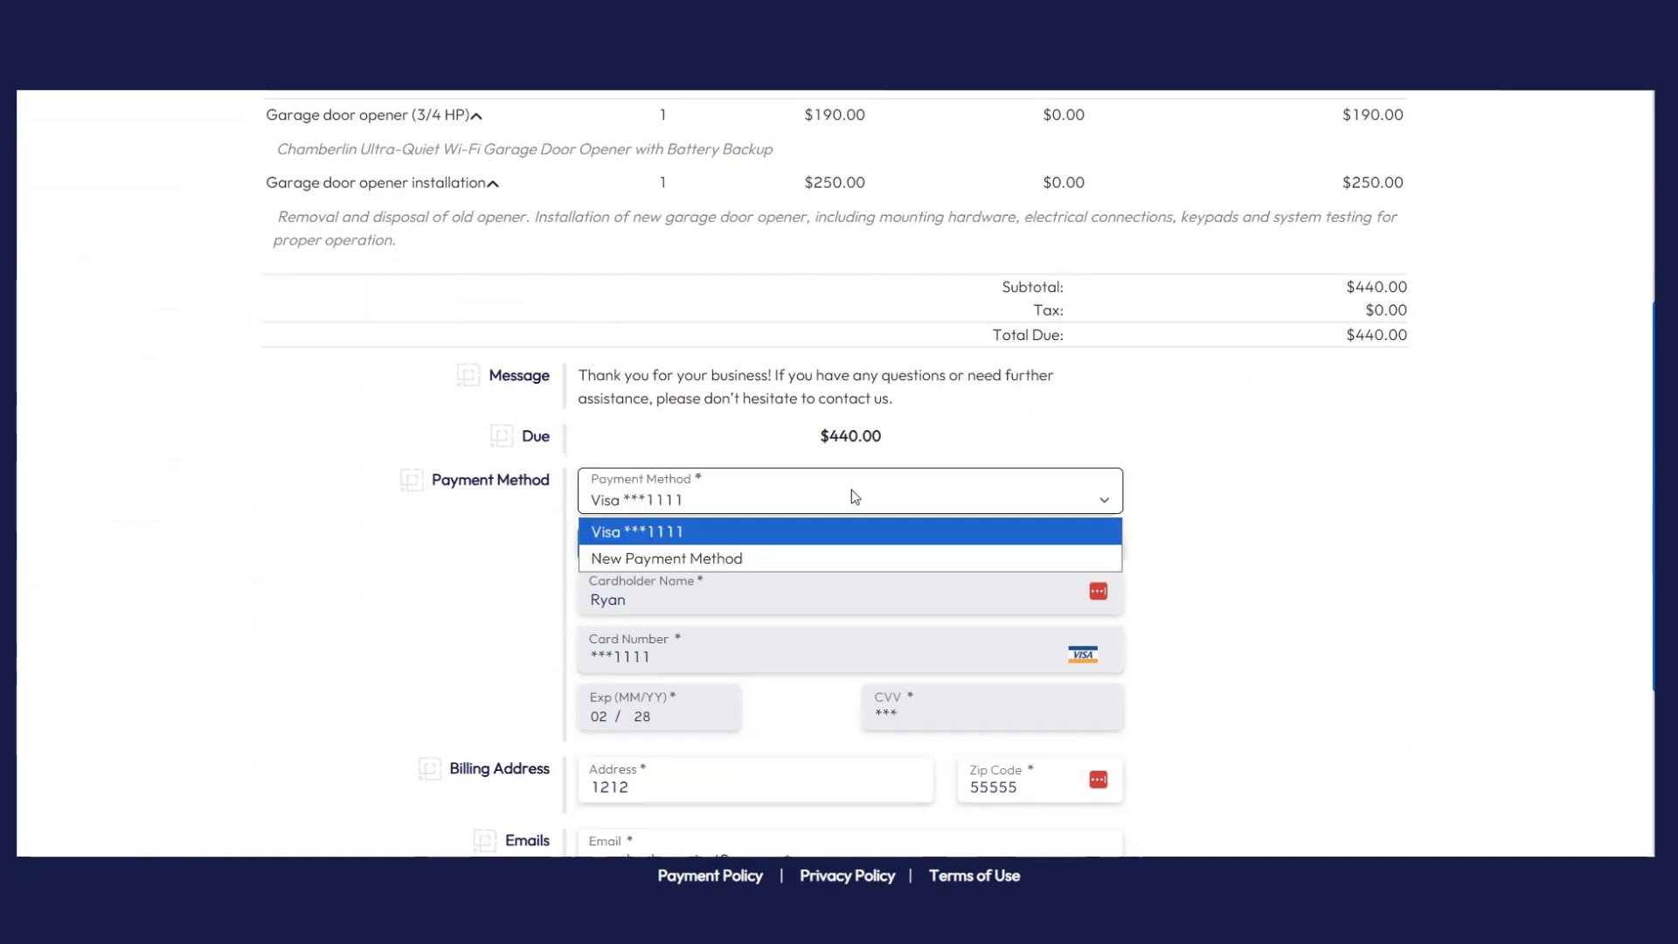
{"action": "left_click", "coordinate": [806, 551]}
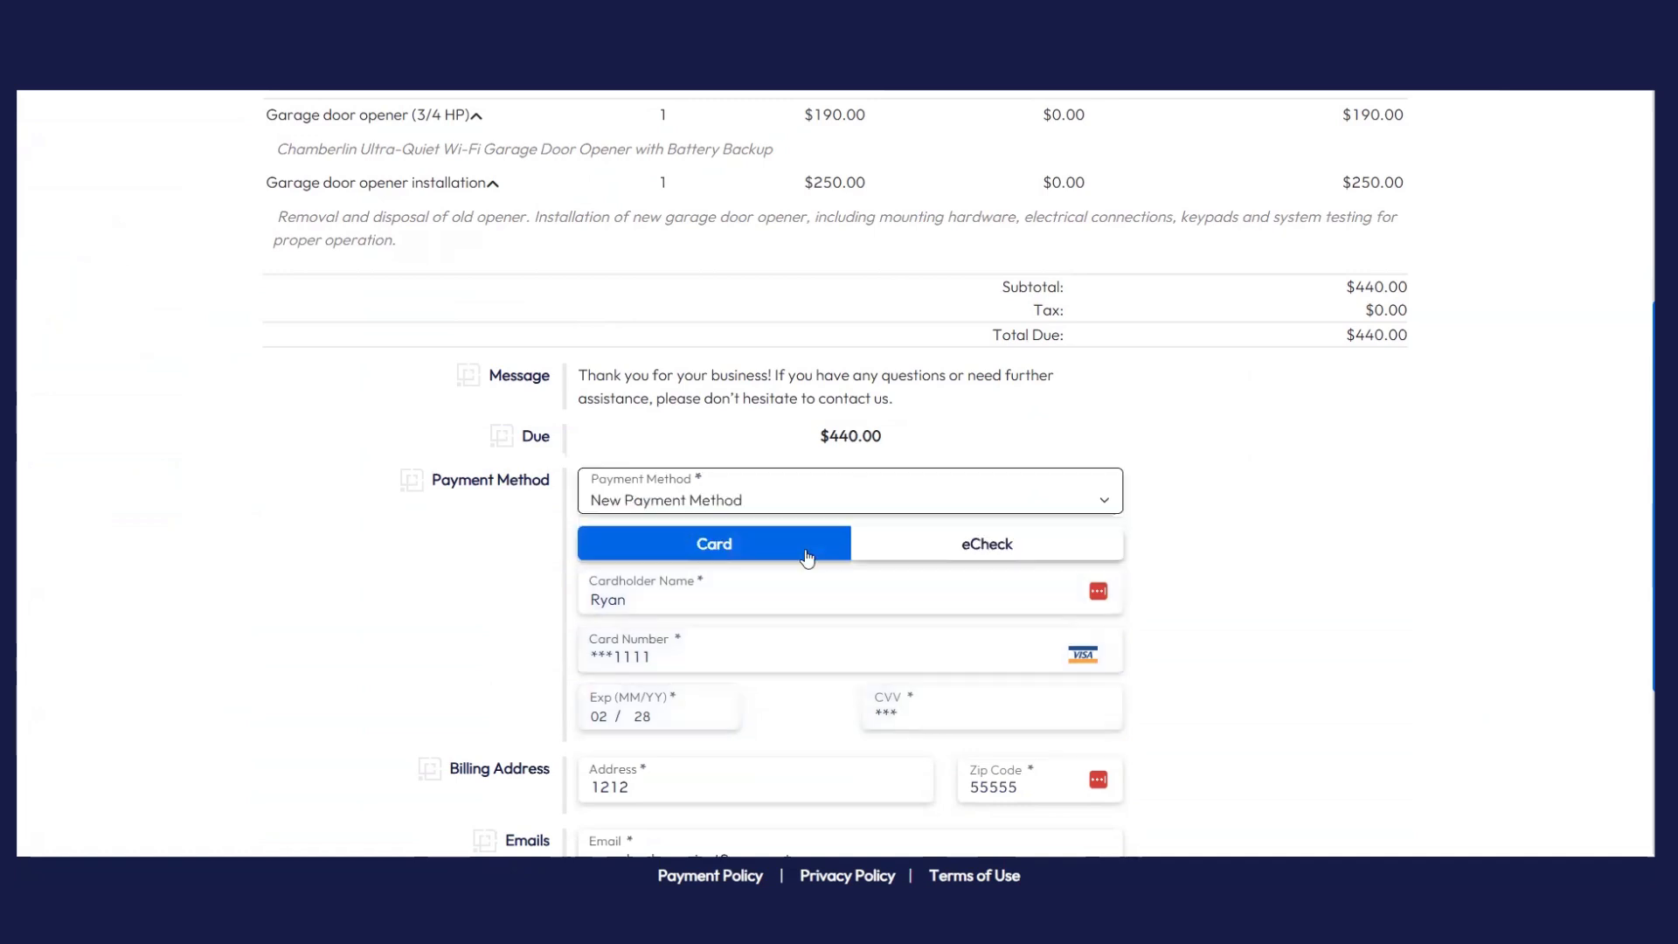
{"action": "left_click", "coordinate": [853, 502]}
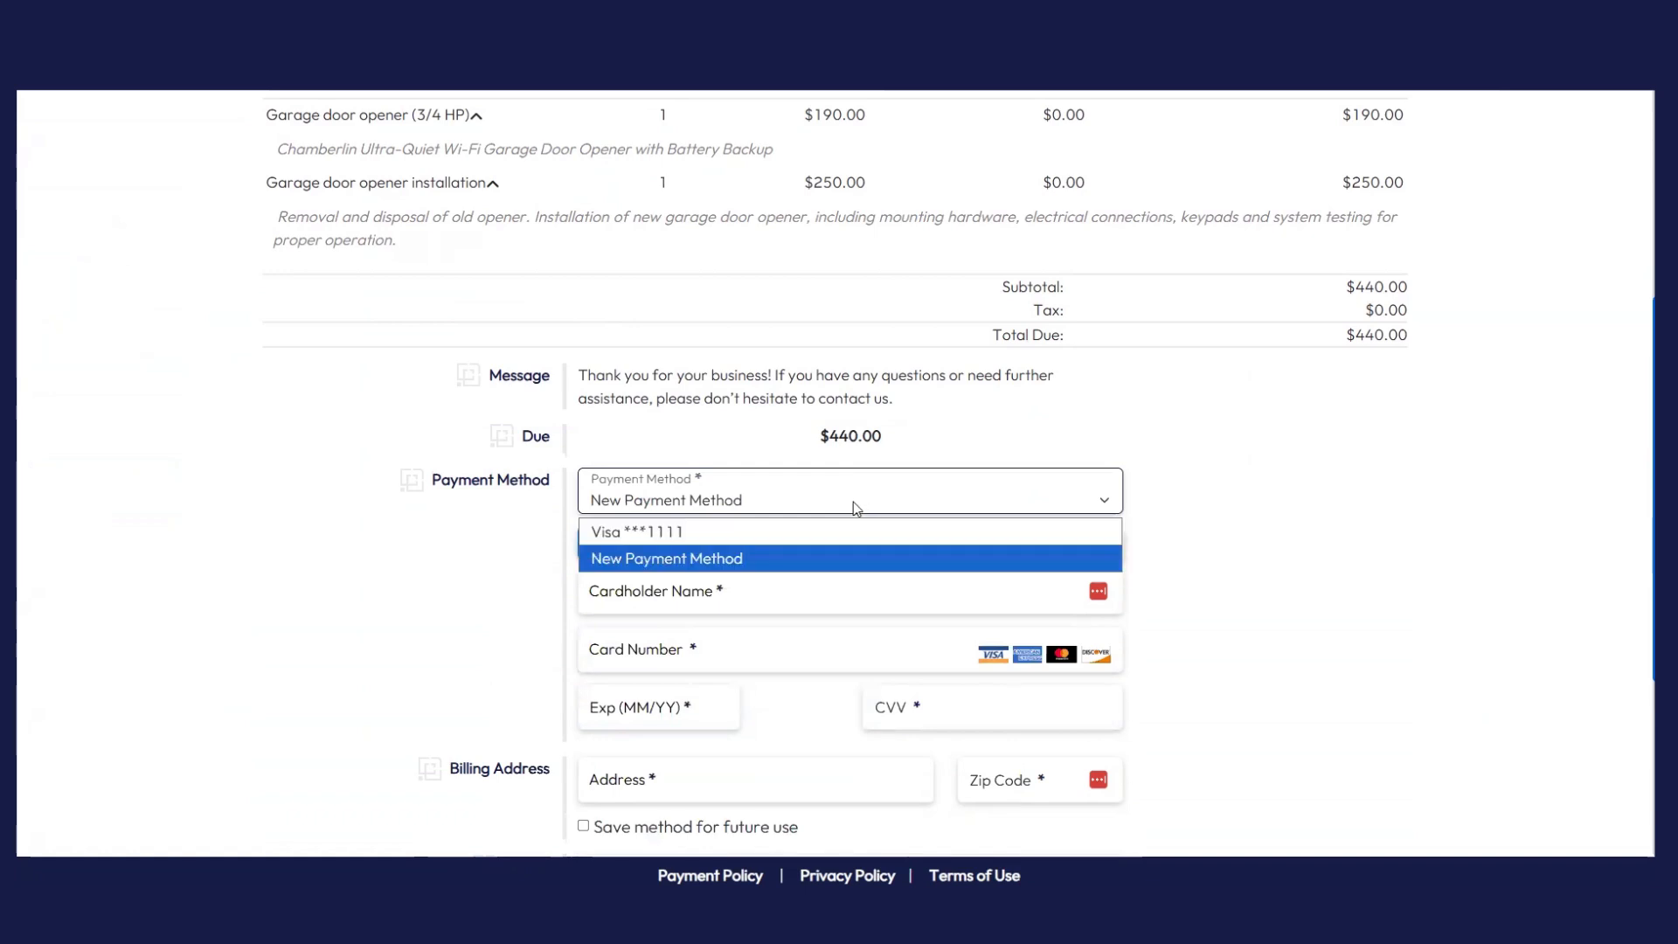
{"action": "left_click", "coordinate": [820, 531]}
- Pay the $440.00 invoice with the saved Visa card, without adding a tip
{"action": "scroll", "coordinate": [1146, 707], "scroll_direction": "down", "scroll_amount": 3}
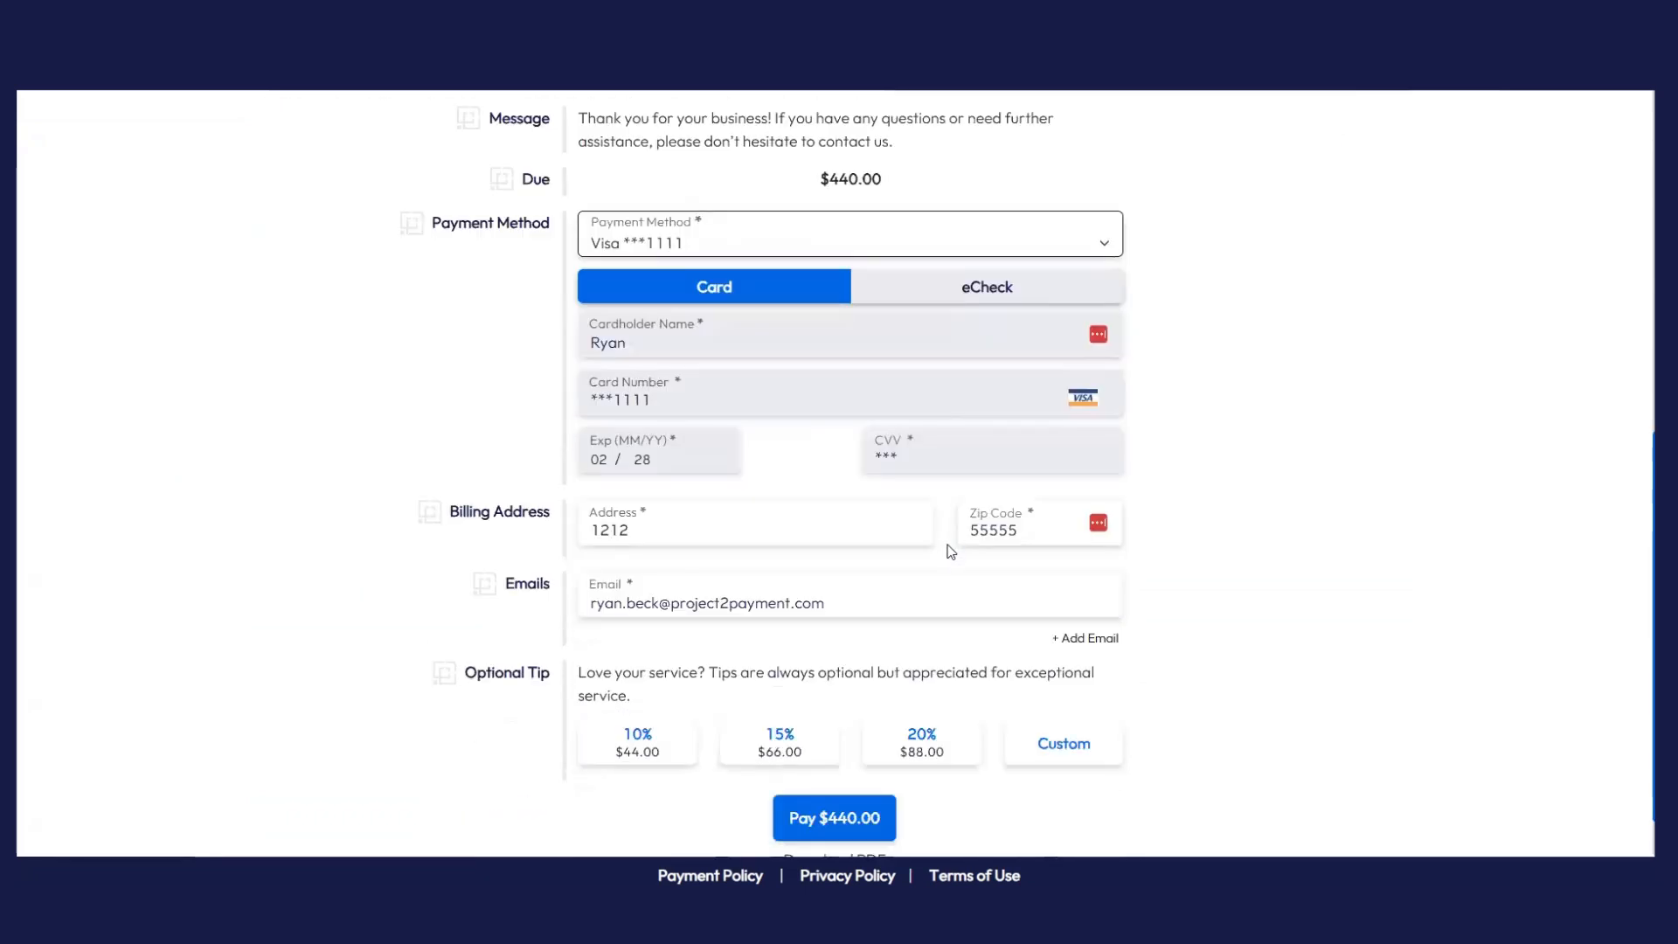
{"action": "scroll", "coordinate": [1145, 707], "scroll_direction": "down", "scroll_amount": 1}
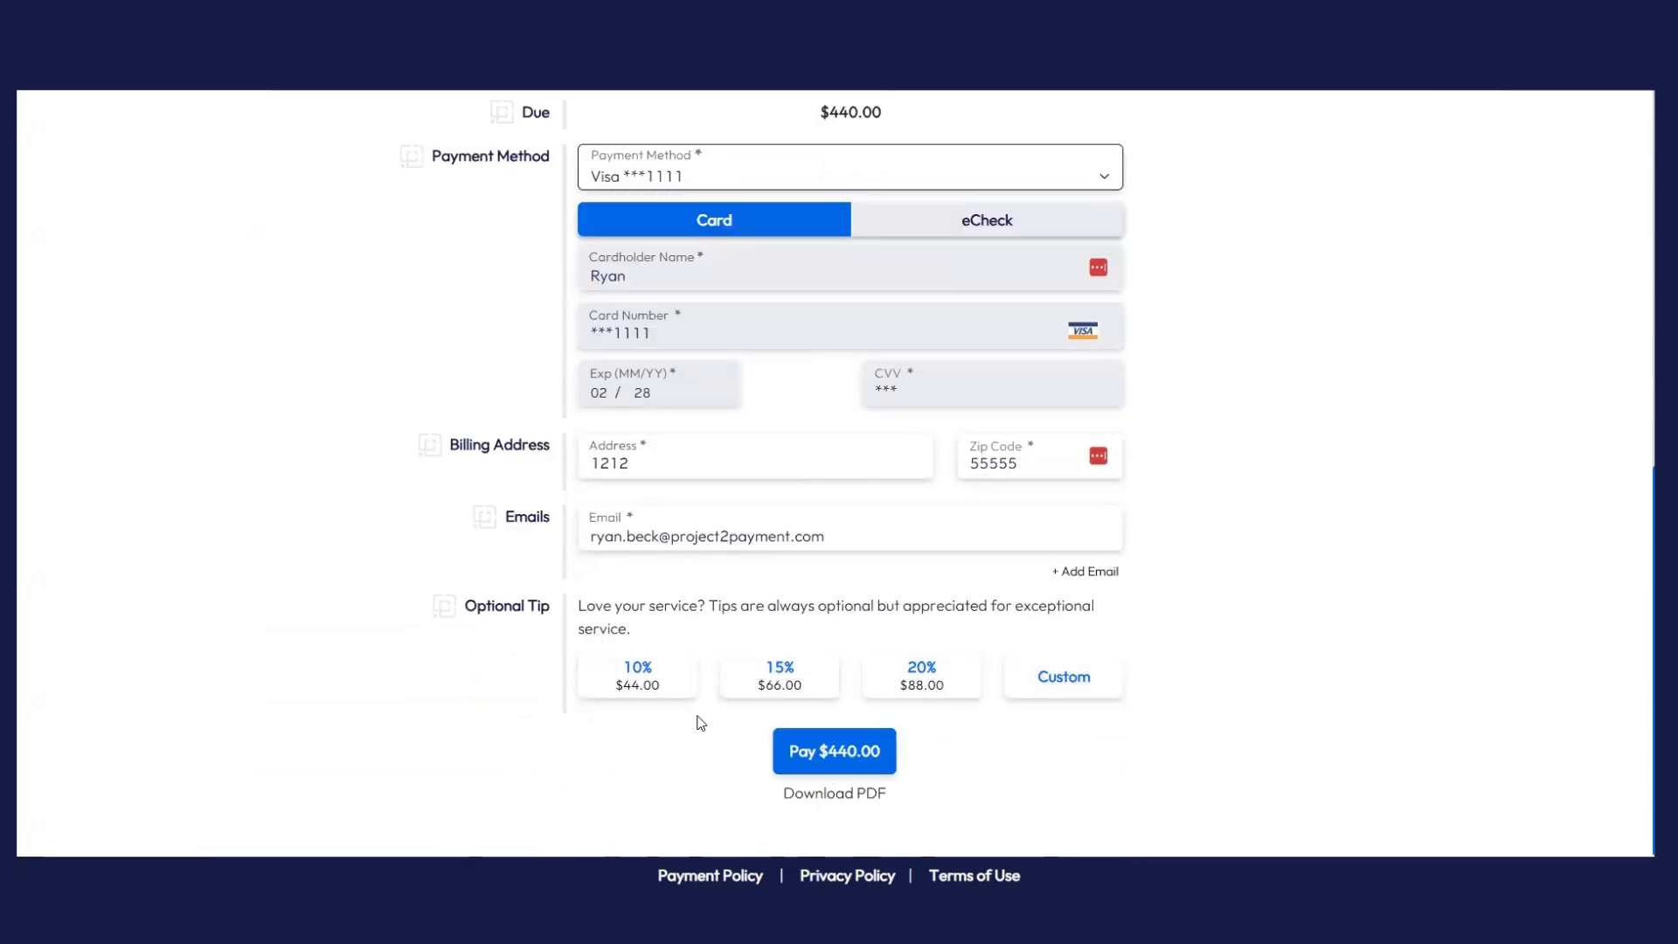
{"action": "left_click", "coordinate": [835, 758]}
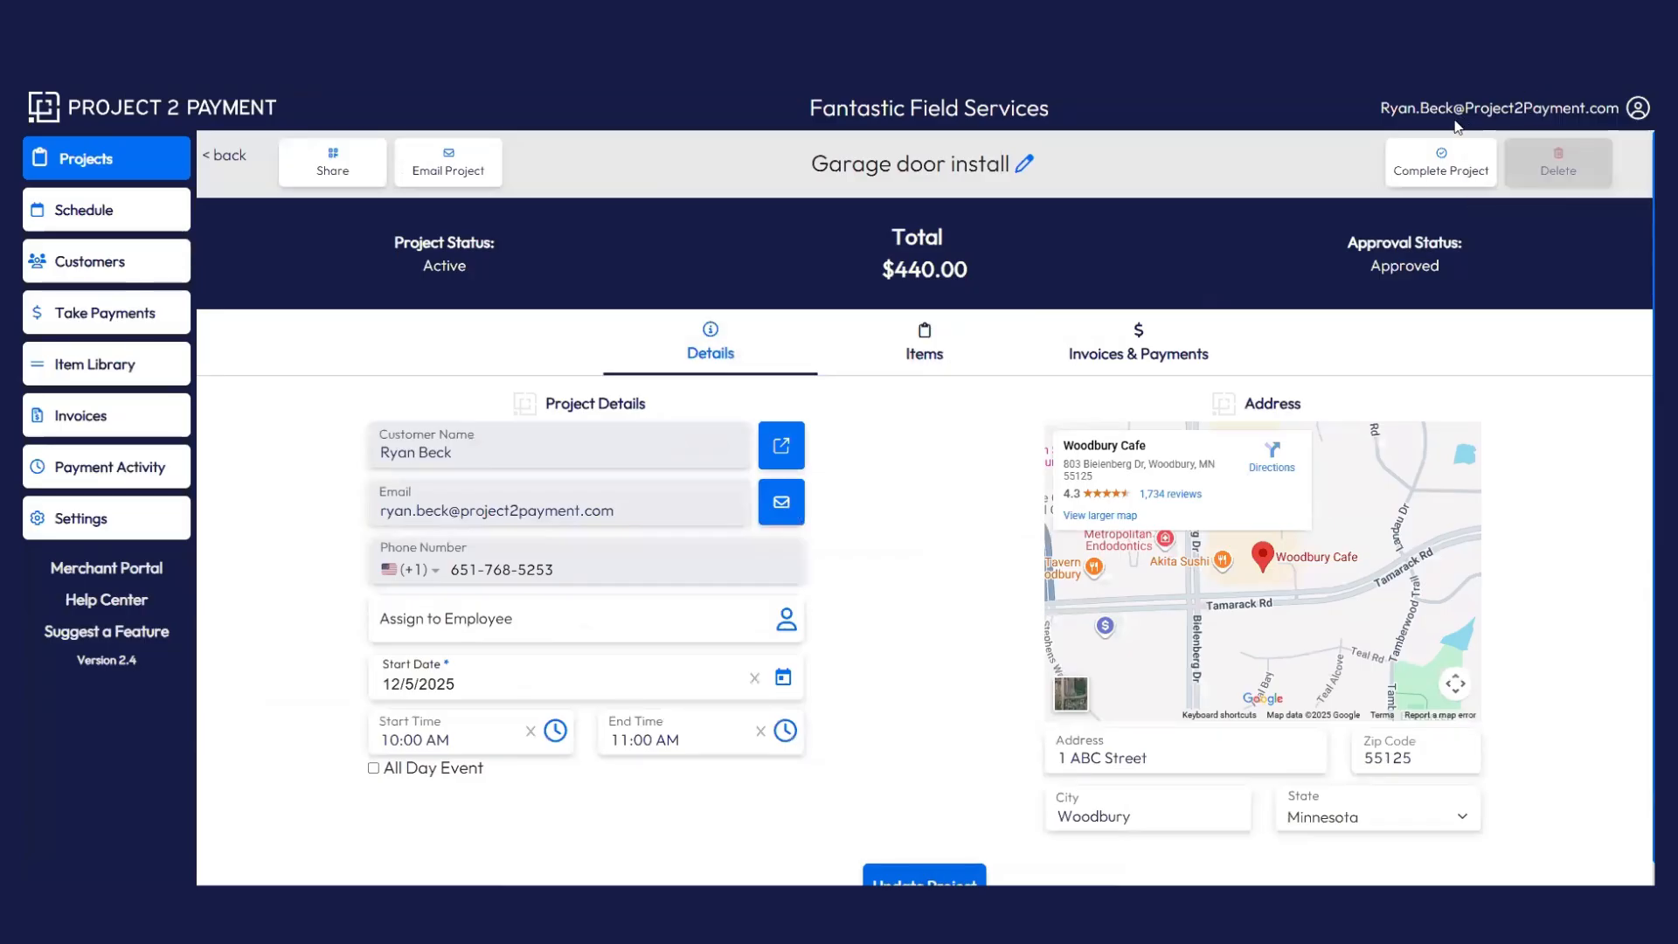
- Mark the Garage door install project as complete and check the weekly schedule
{"action": "left_click", "coordinate": [1440, 164]}
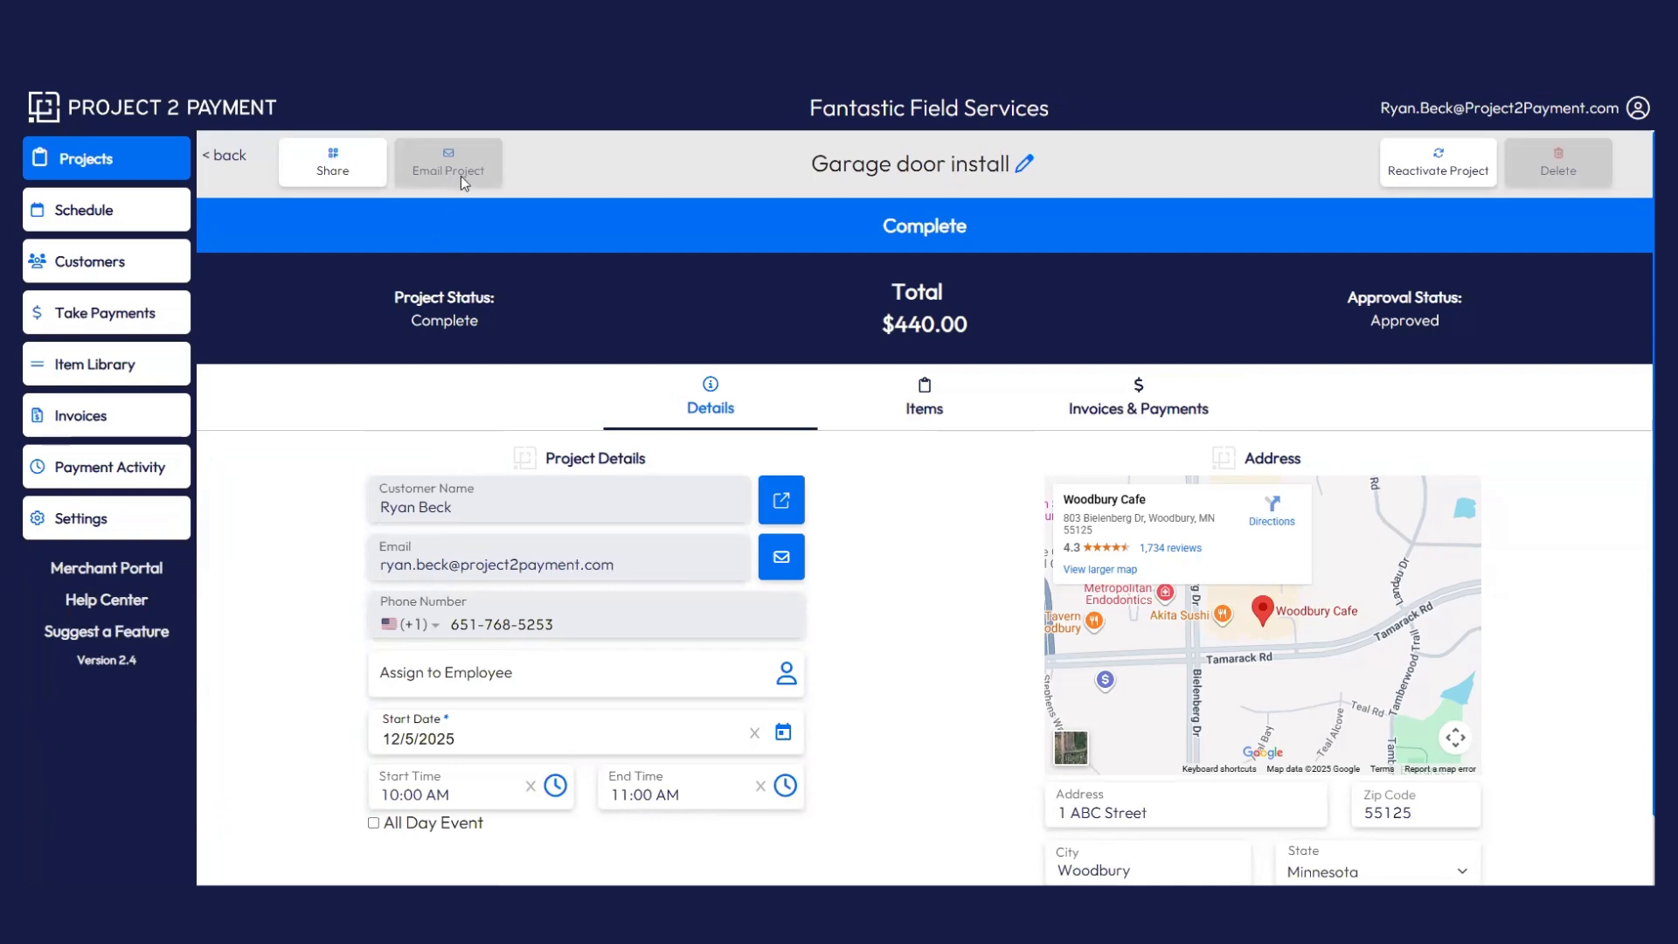
{"action": "left_click", "coordinate": [93, 223]}
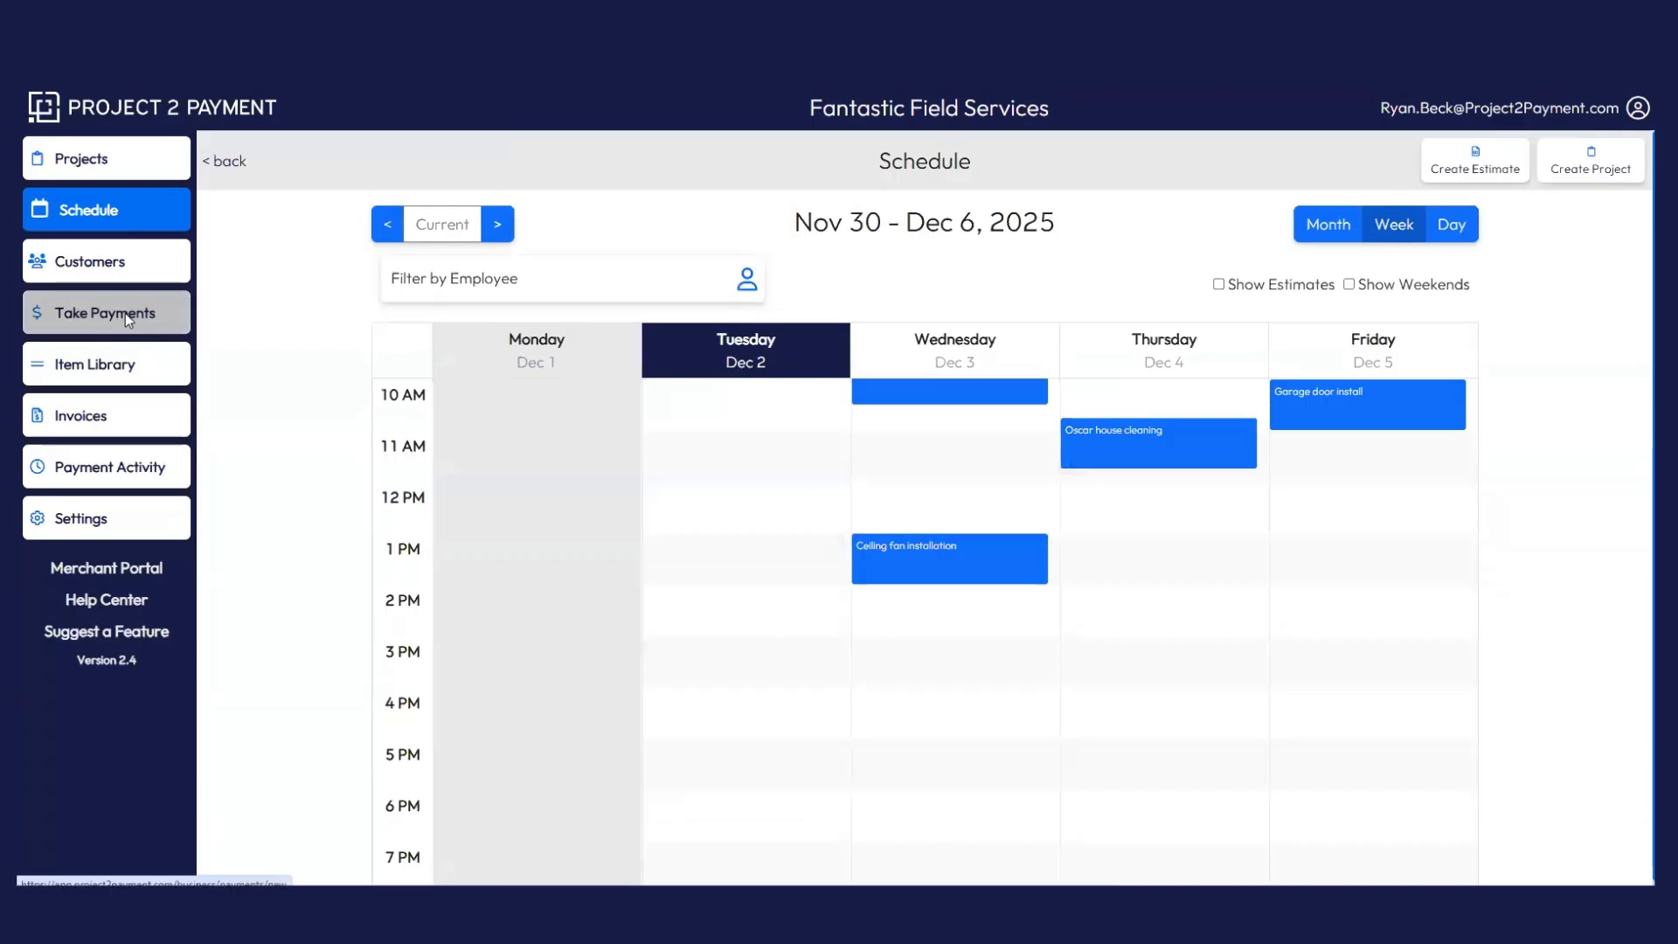
- Generate a Quick QR payment code for a non-taxable amount of $25, closing it without taking a payment
{"action": "left_click", "coordinate": [124, 315]}
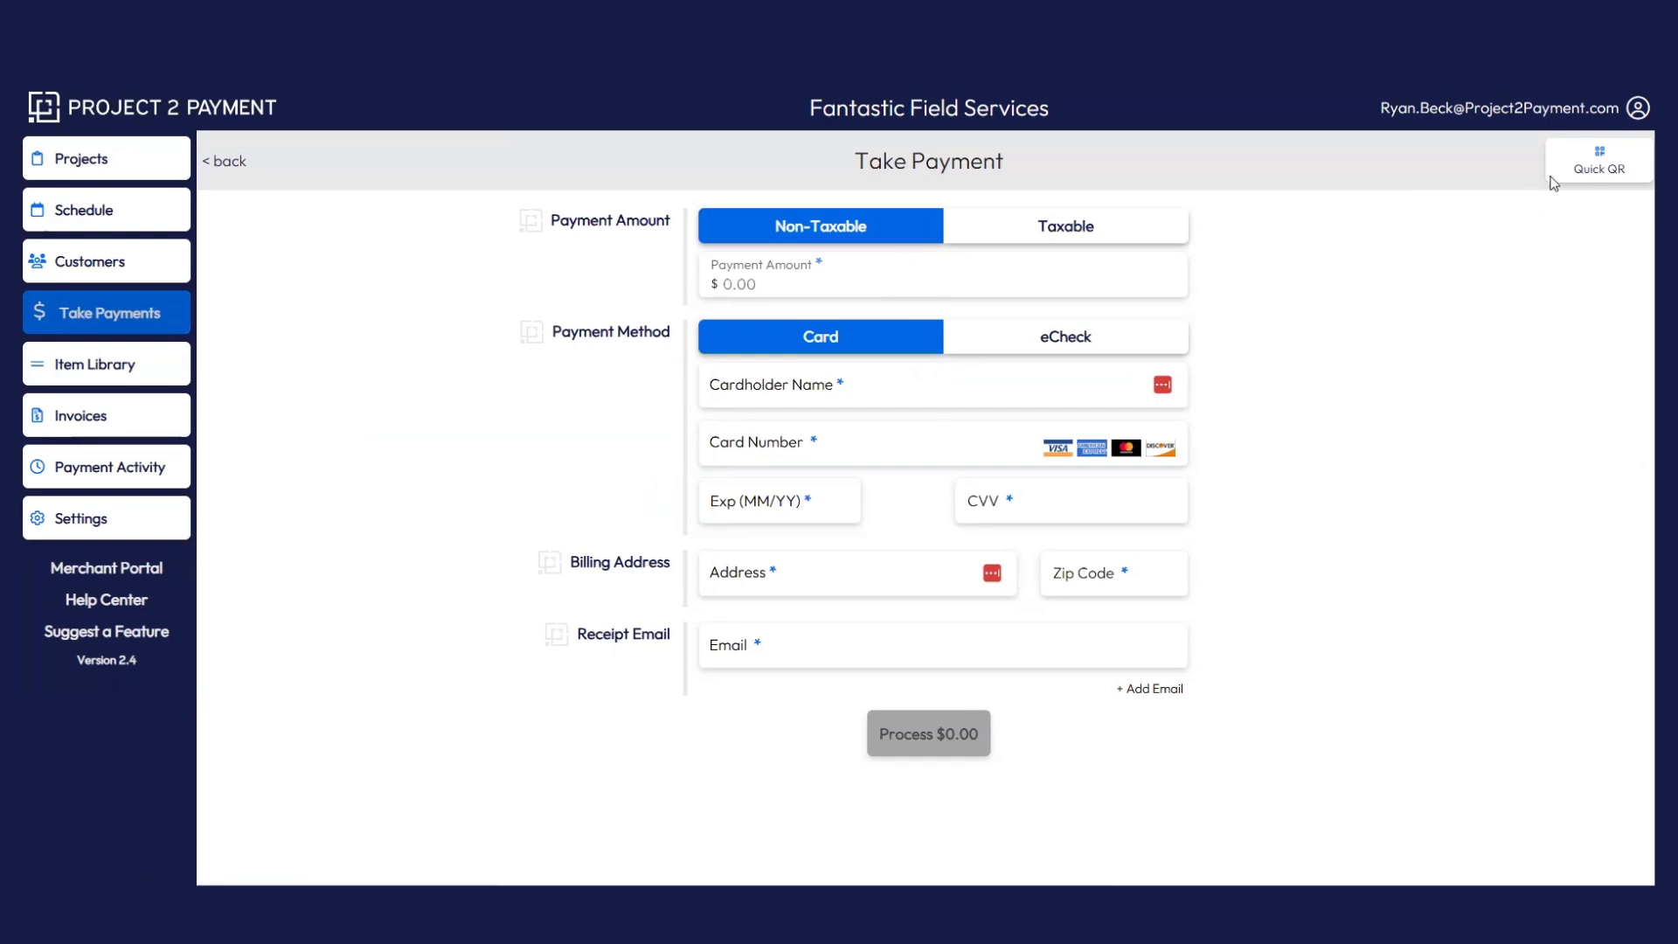
{"action": "left_click", "coordinate": [1593, 162]}
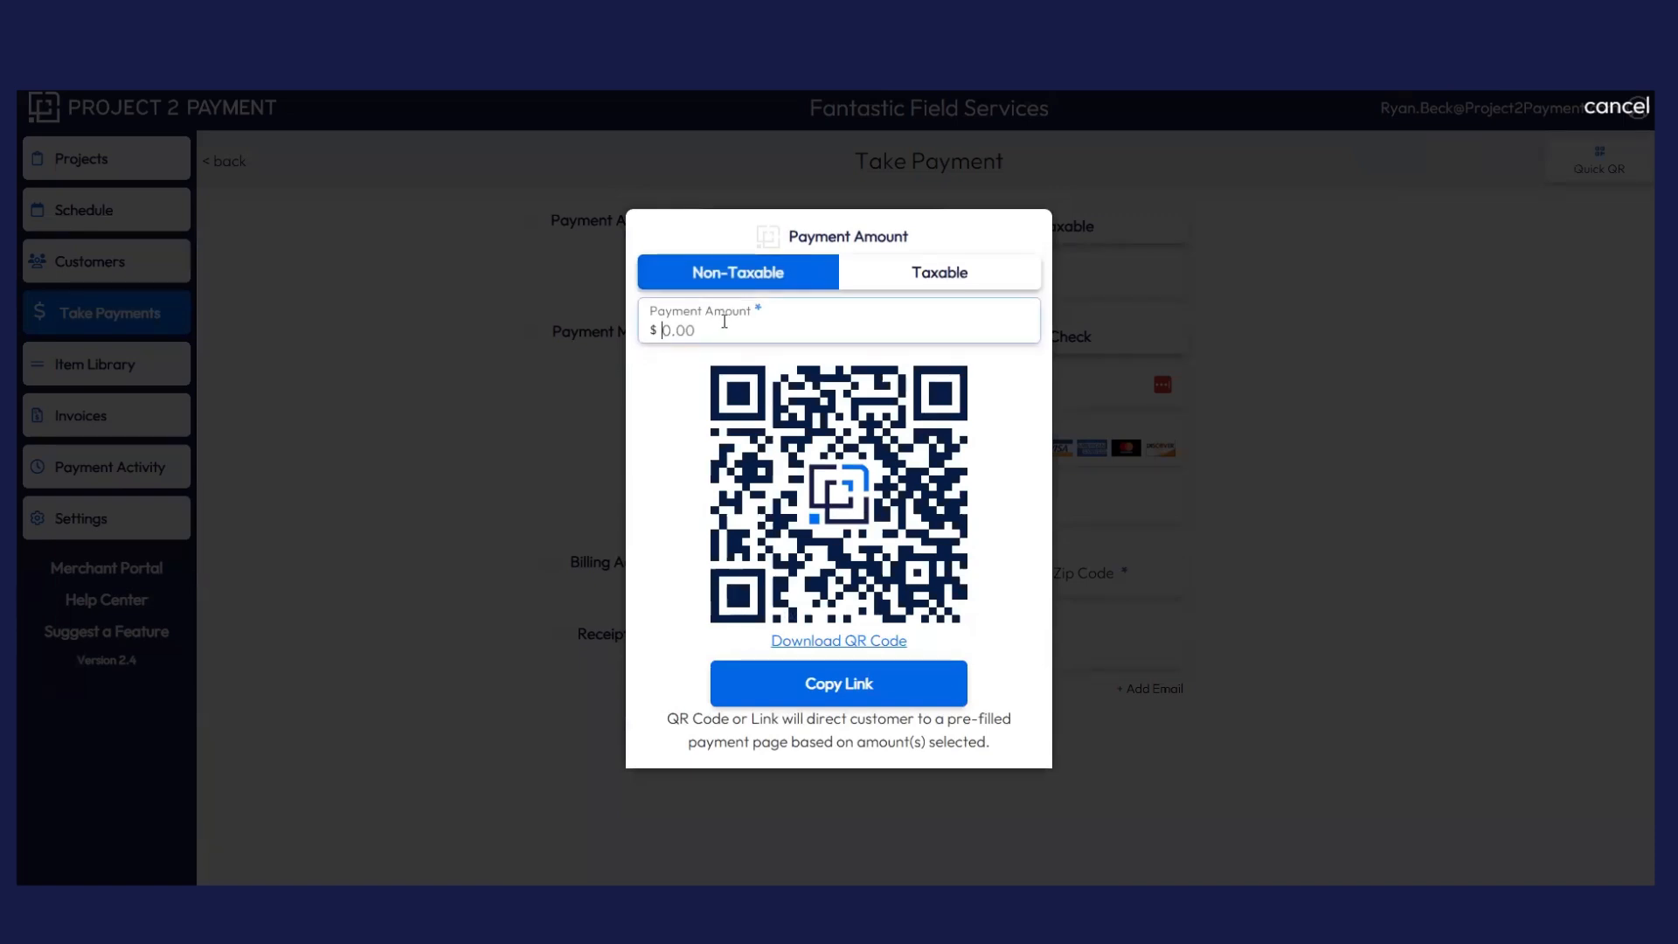
{"action": "left_click", "coordinate": [724, 322]}
{"action": "type", "text": "25"}
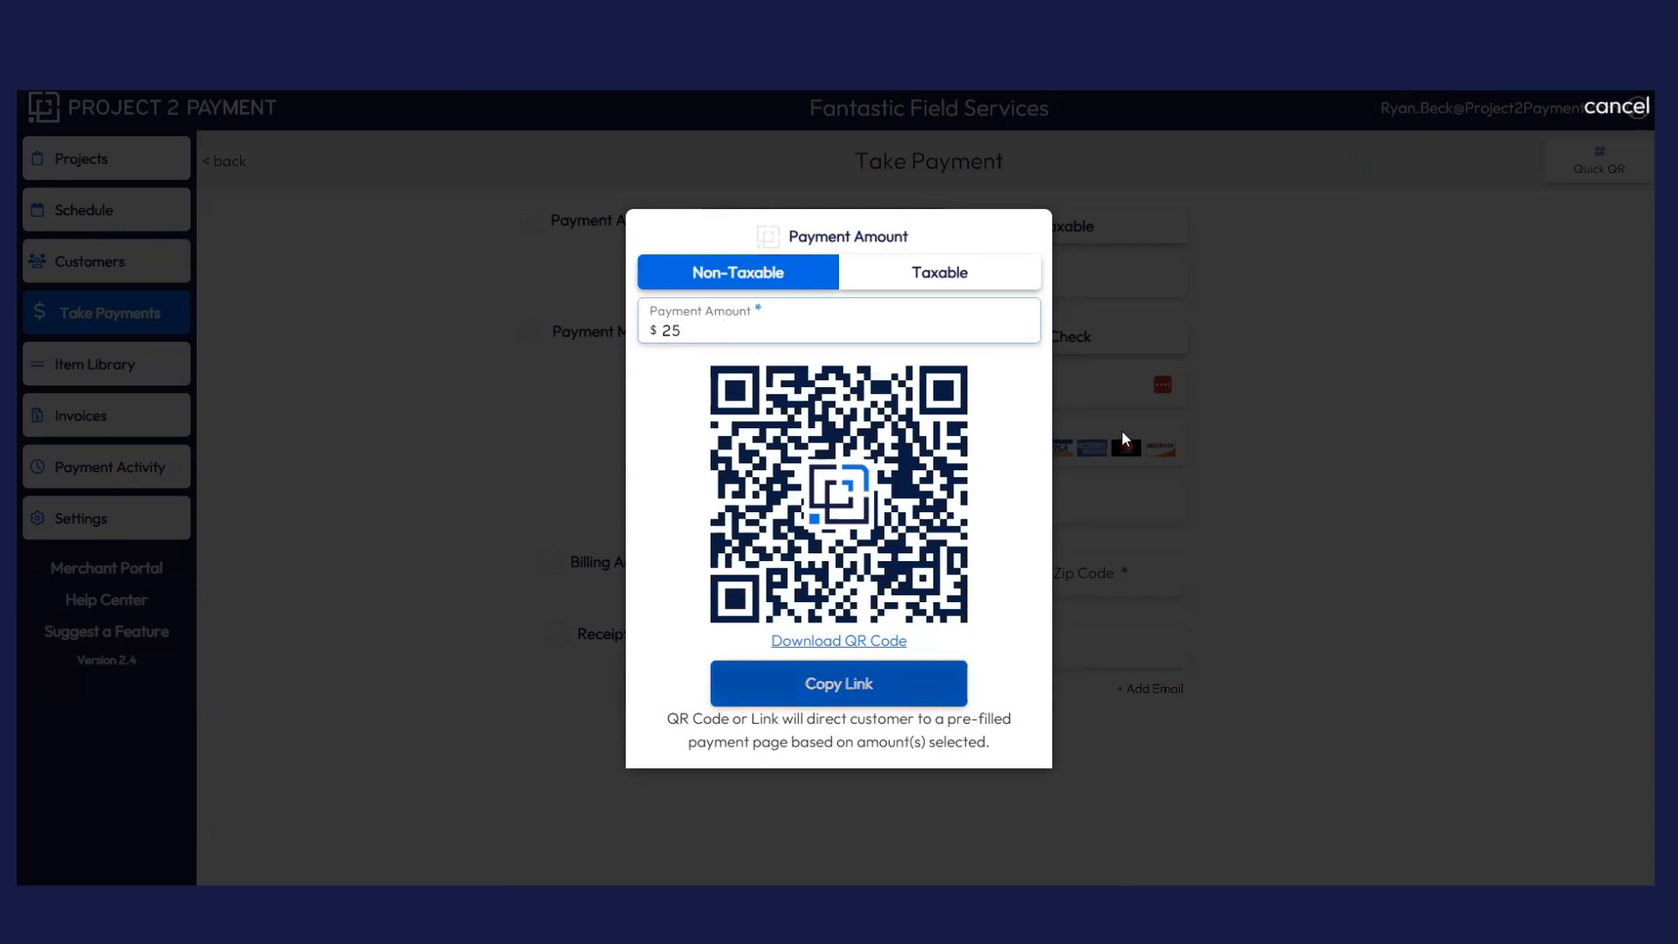
{"action": "left_click", "coordinate": [1448, 370]}
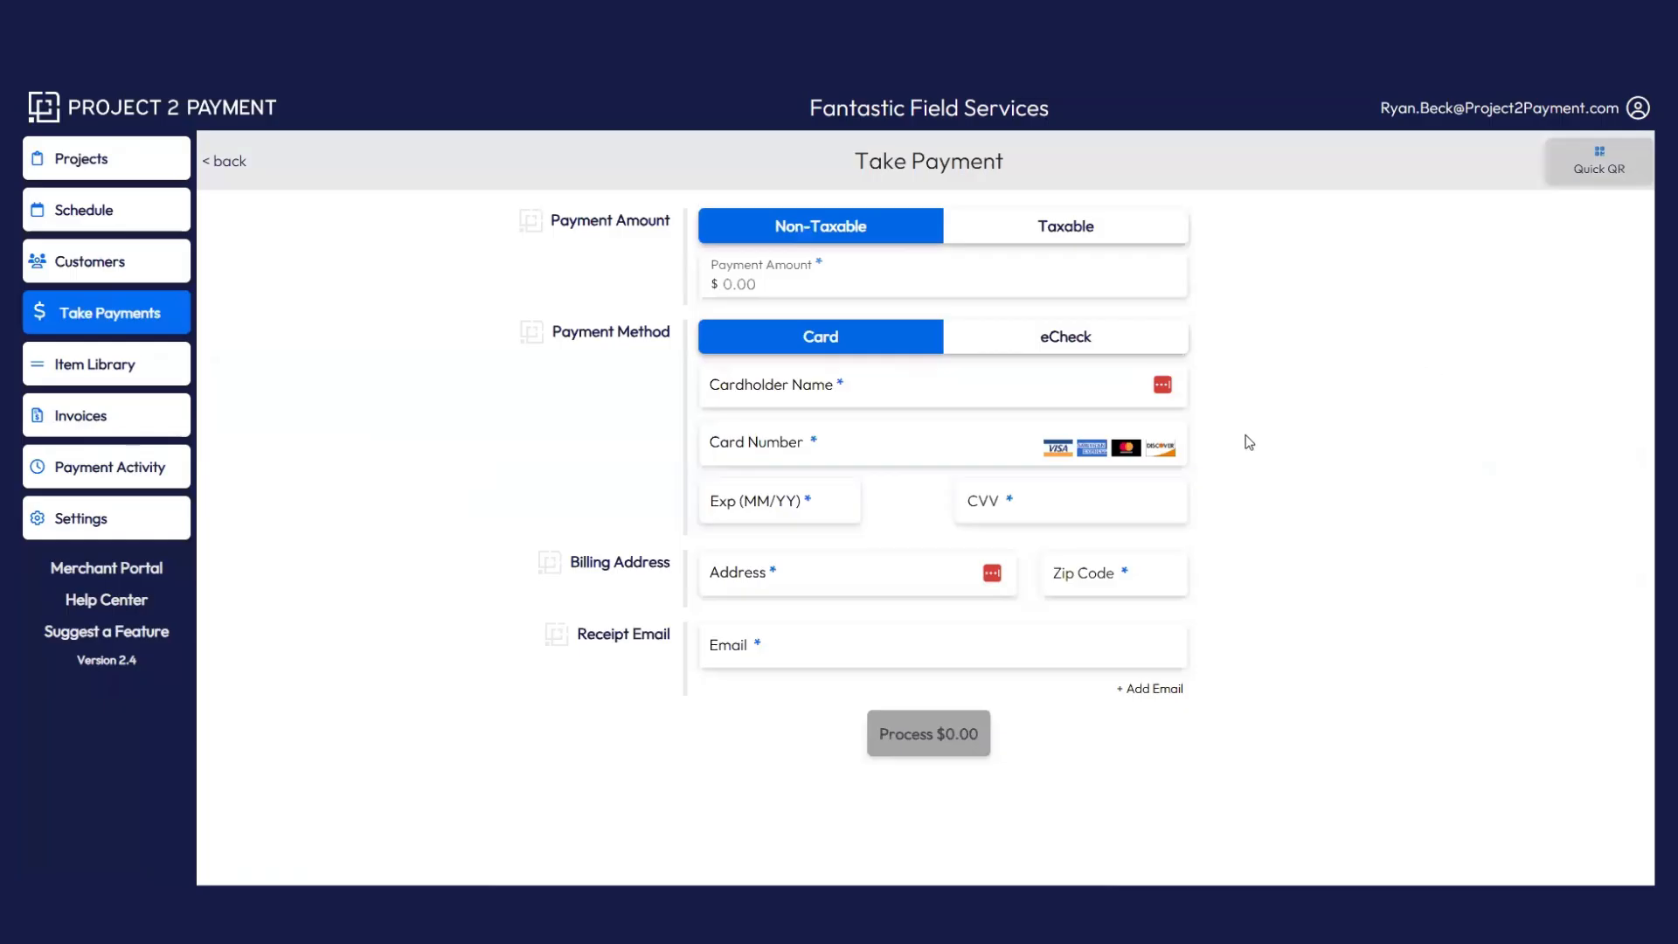
- Browse the line items and their prices in the Item Library, continuing onto its second page
{"action": "left_click", "coordinate": [105, 363]}
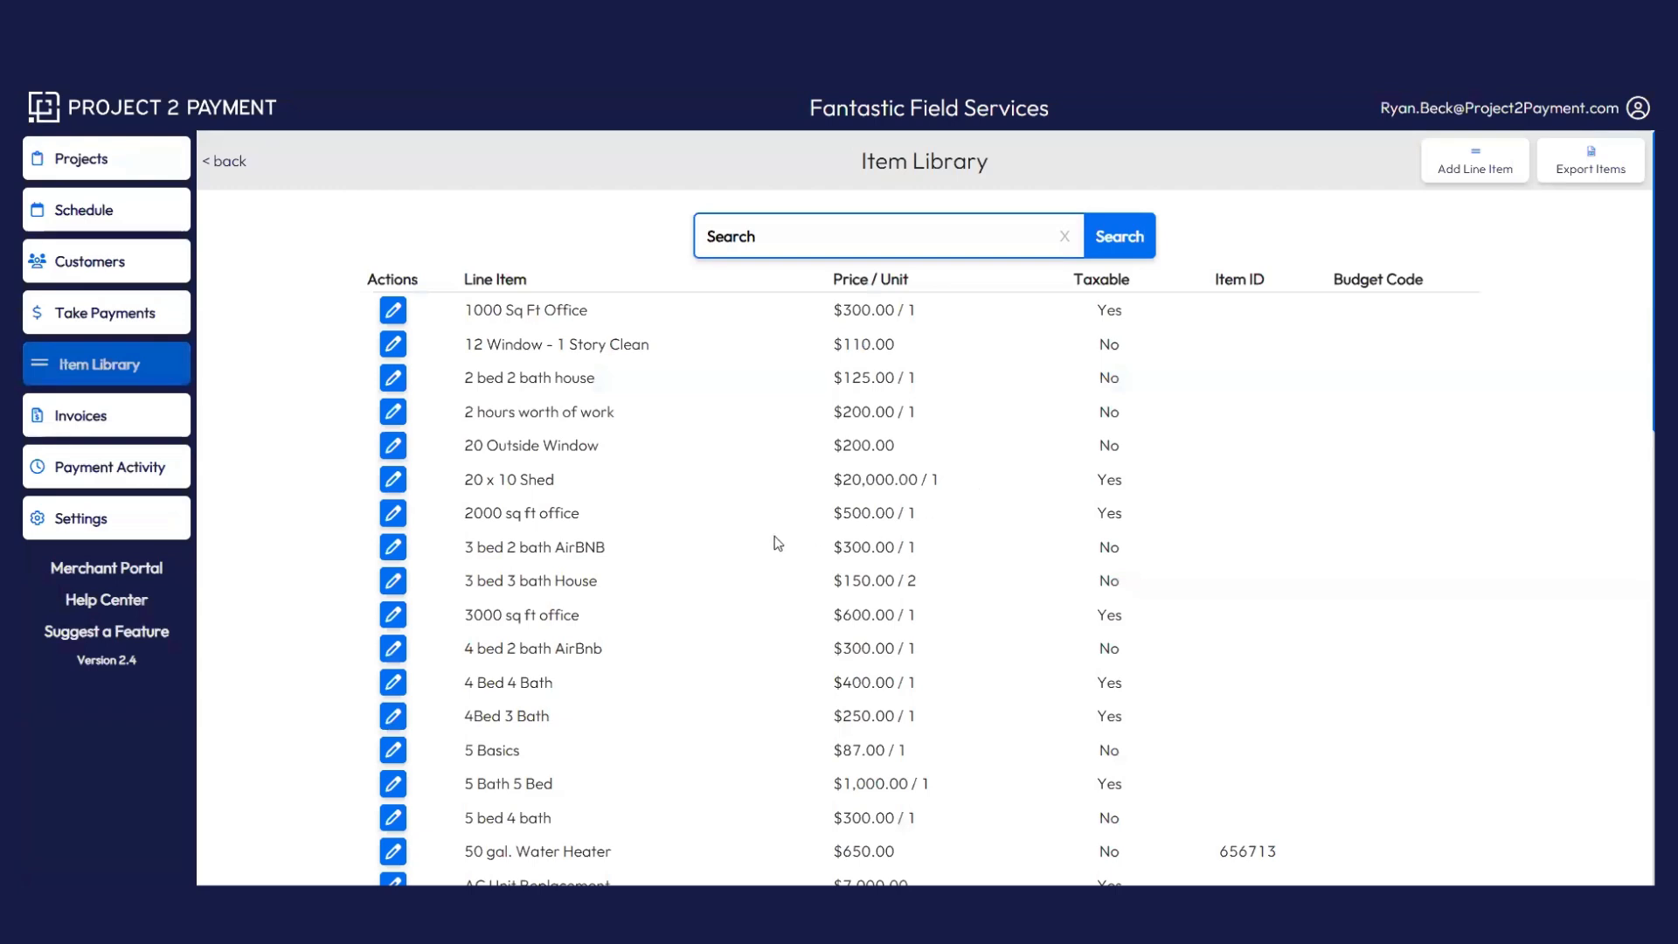
{"action": "scroll", "coordinate": [776, 542], "scroll_direction": "down", "scroll_amount": 3}
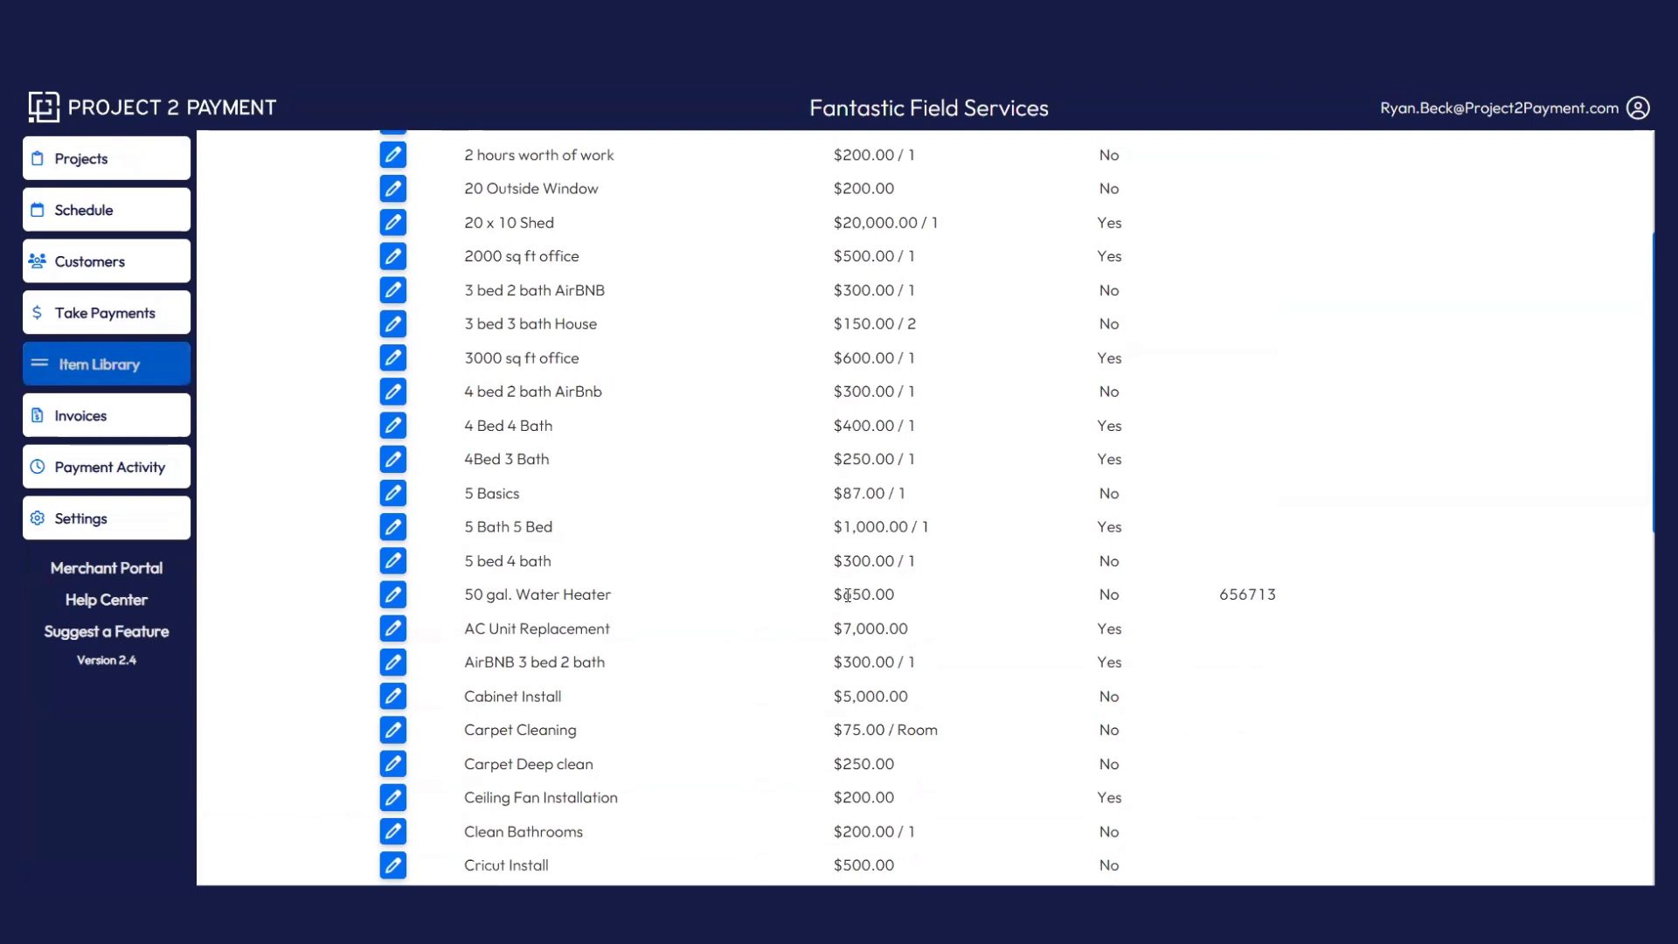
{"action": "scroll", "coordinate": [668, 606], "scroll_direction": "down", "scroll_amount": 6}
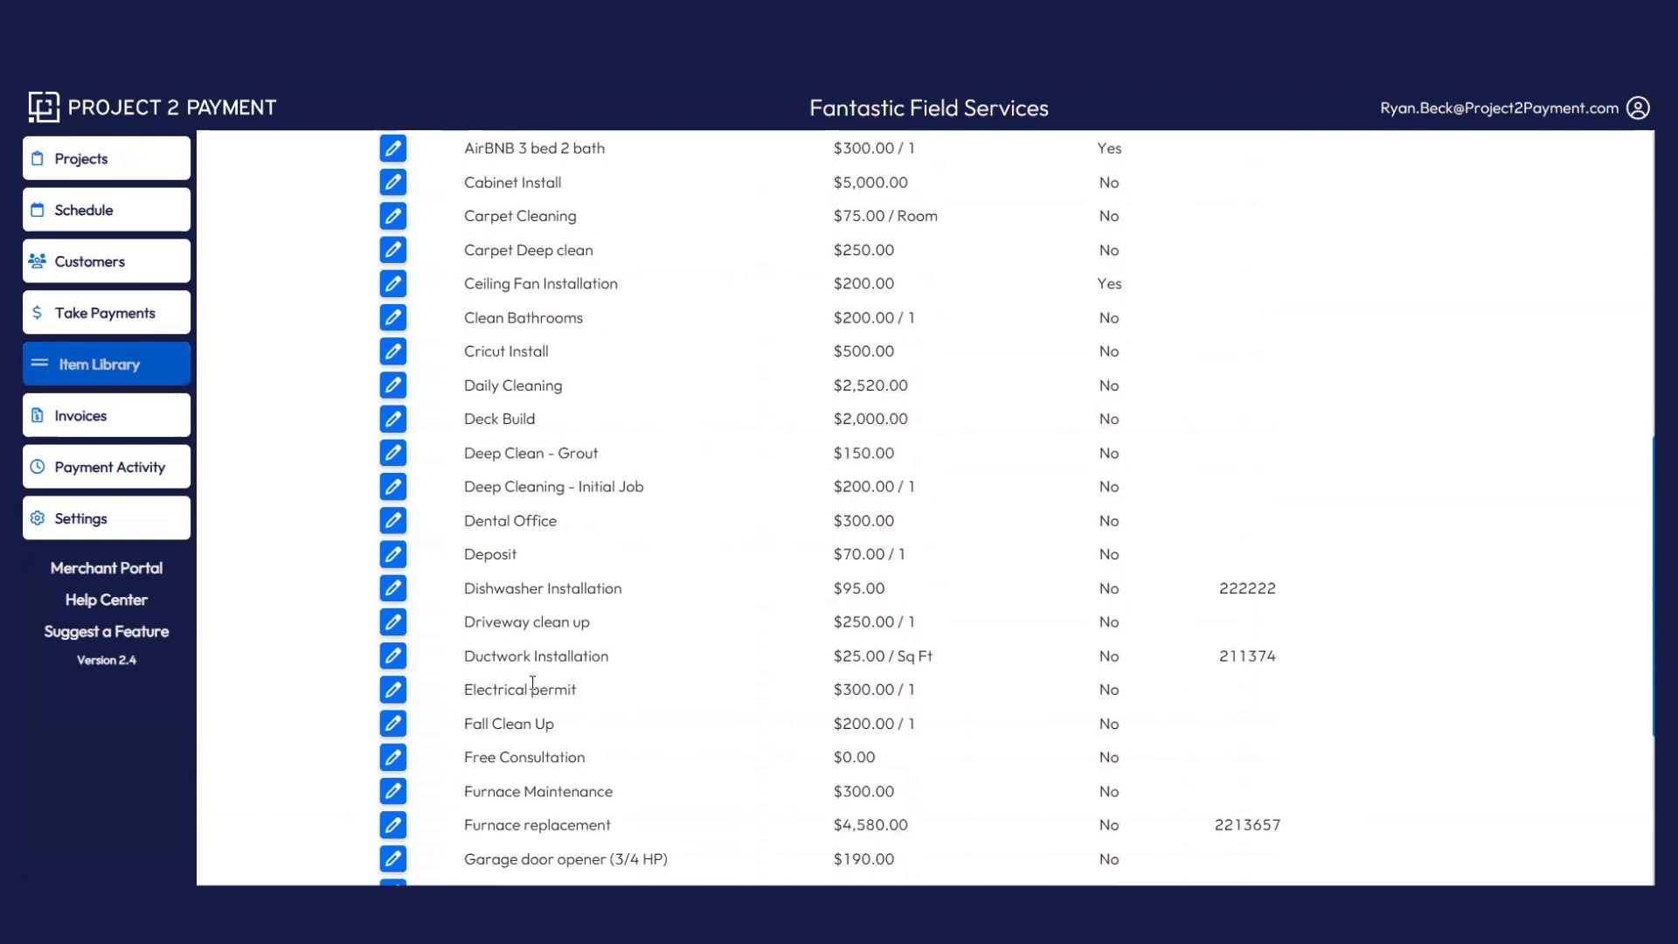
{"action": "scroll", "coordinate": [420, 724], "scroll_direction": "down", "scroll_amount": 1}
{"action": "scroll", "coordinate": [423, 729], "scroll_direction": "down", "scroll_amount": 5}
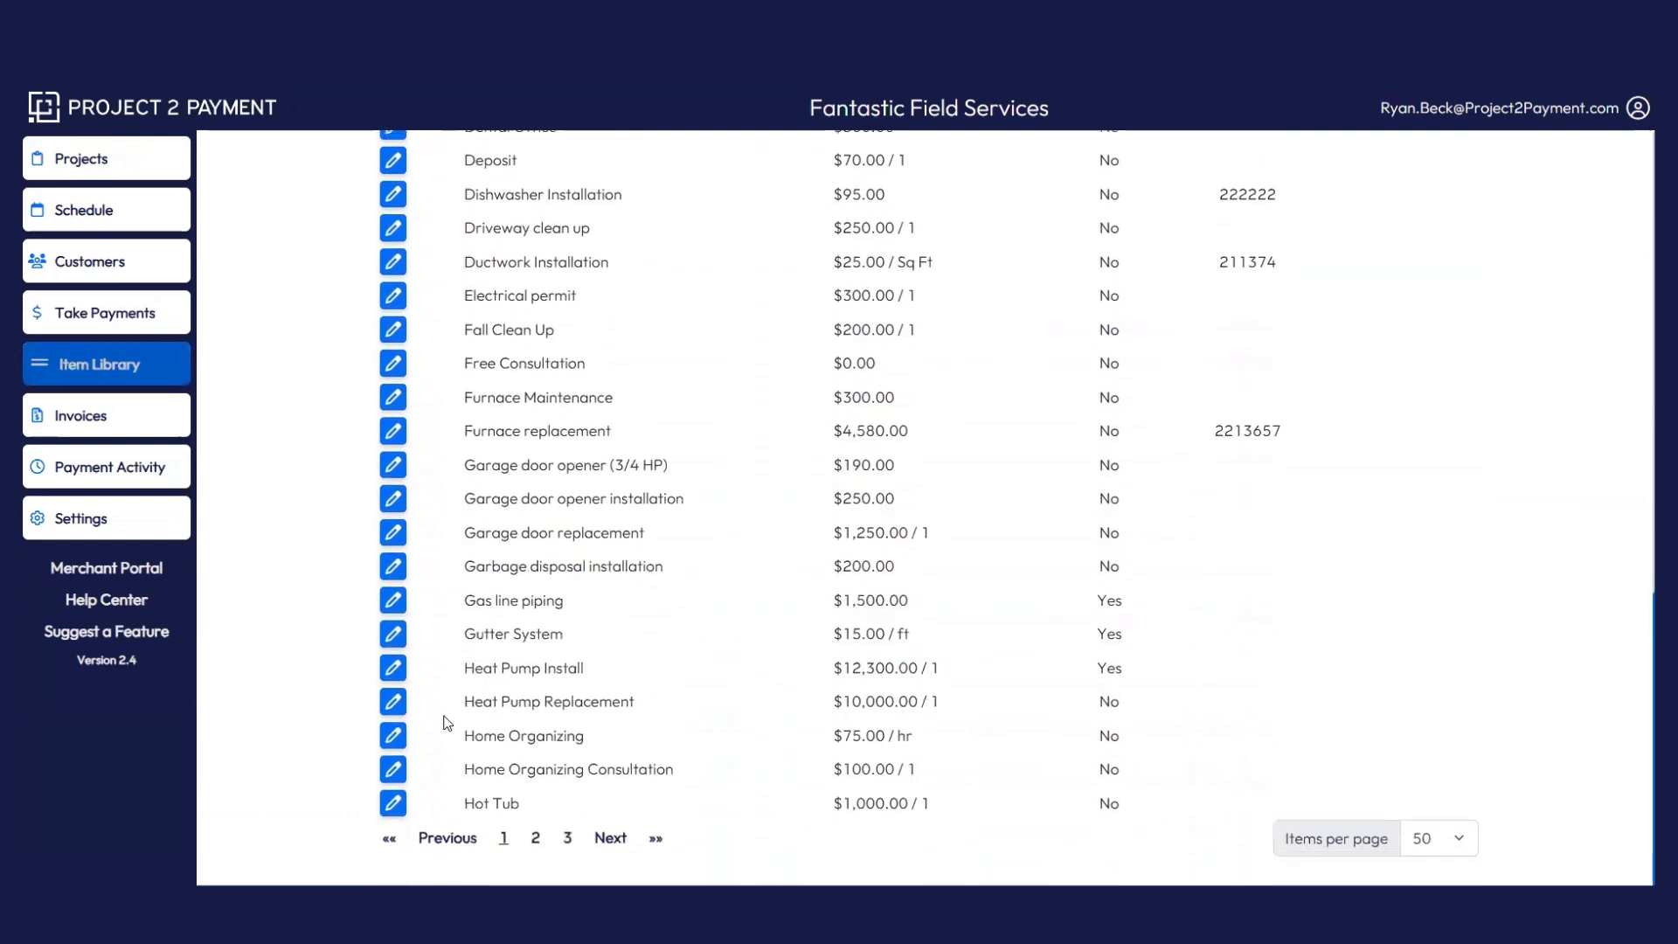
{"action": "left_click", "coordinate": [536, 837]}
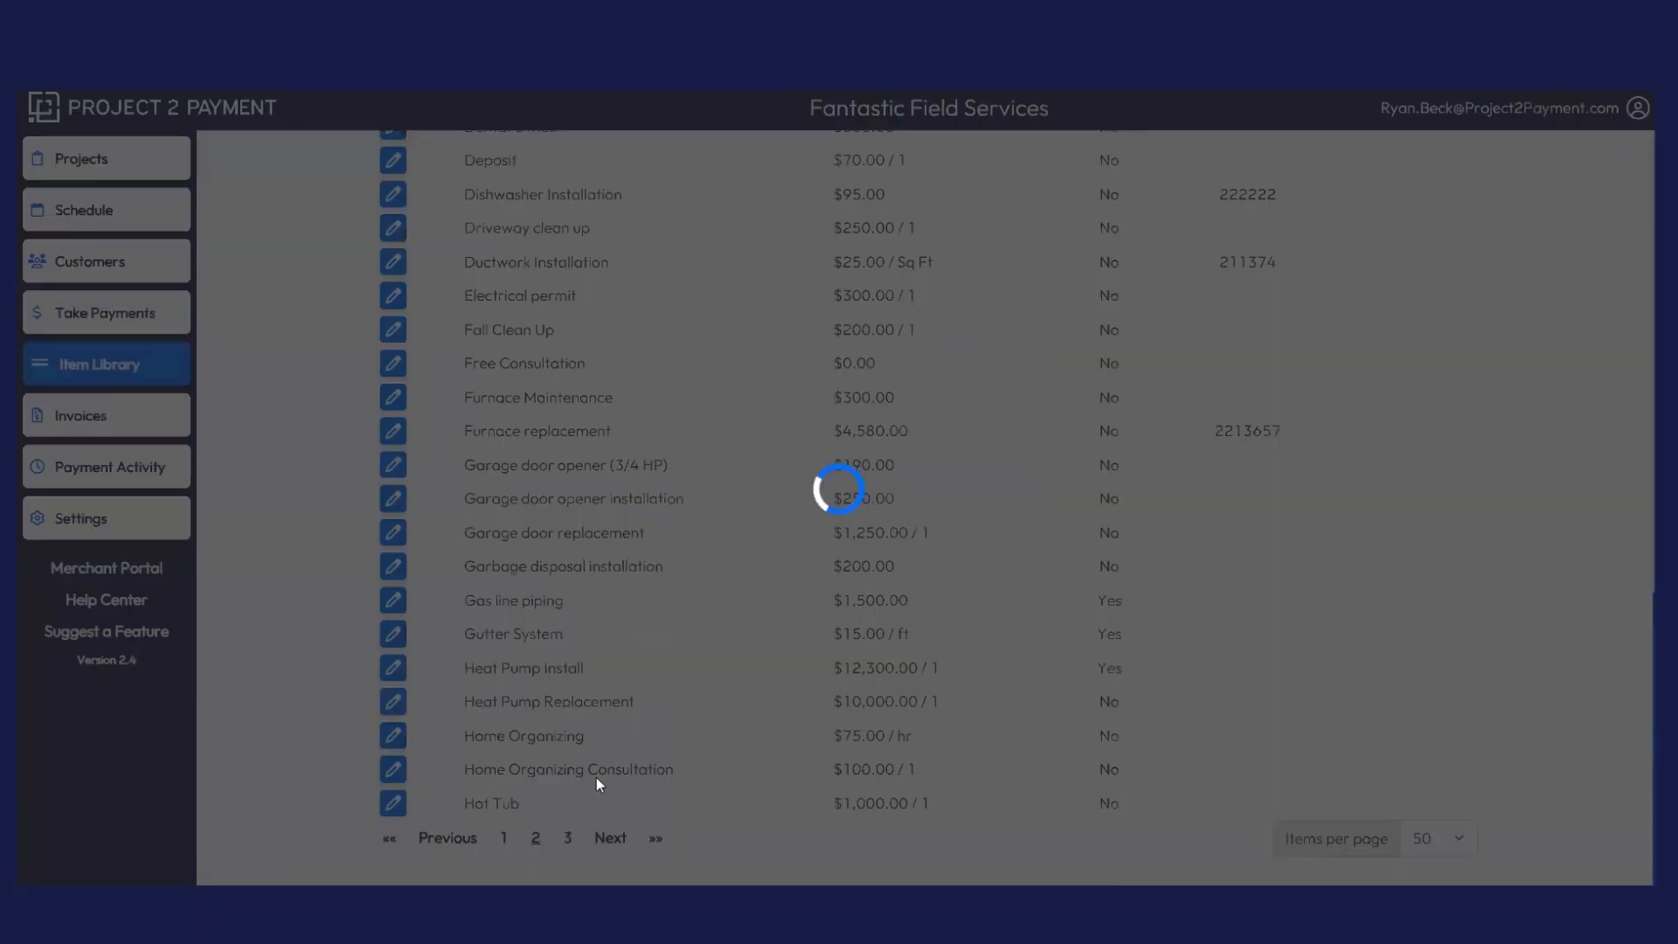
{"action": "scroll", "coordinate": [603, 751], "scroll_direction": "up", "scroll_amount": 7}
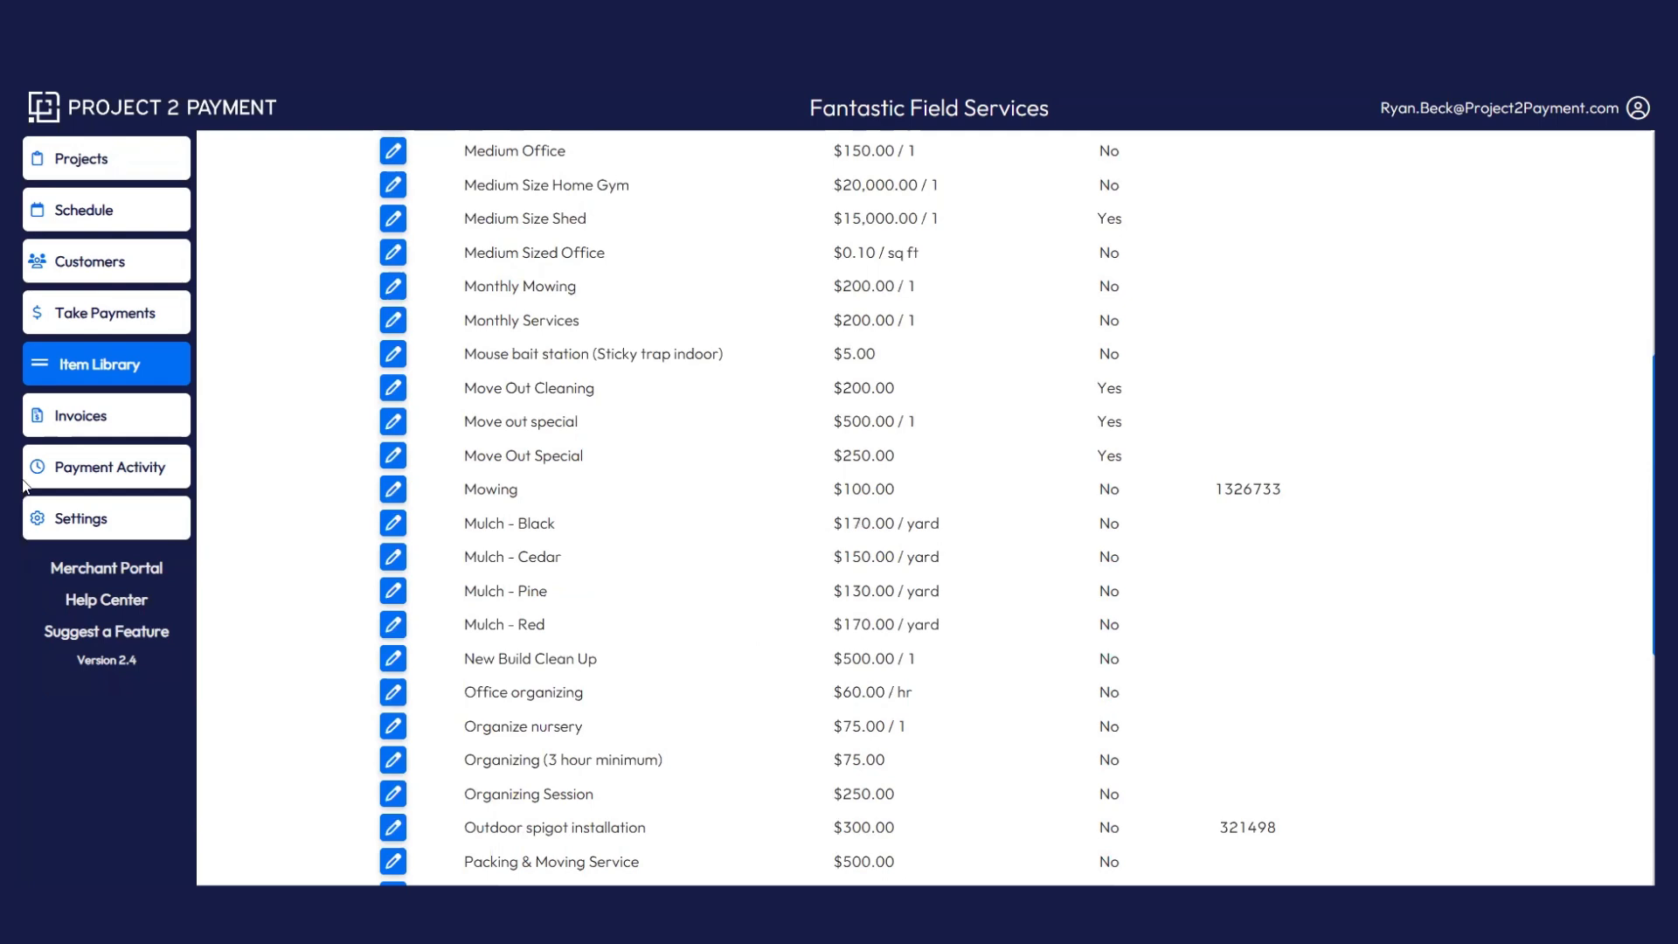
- Examine the canceled and past due statuses in the invoices list and view the Garage door install invoice
{"action": "left_click", "coordinate": [119, 427]}
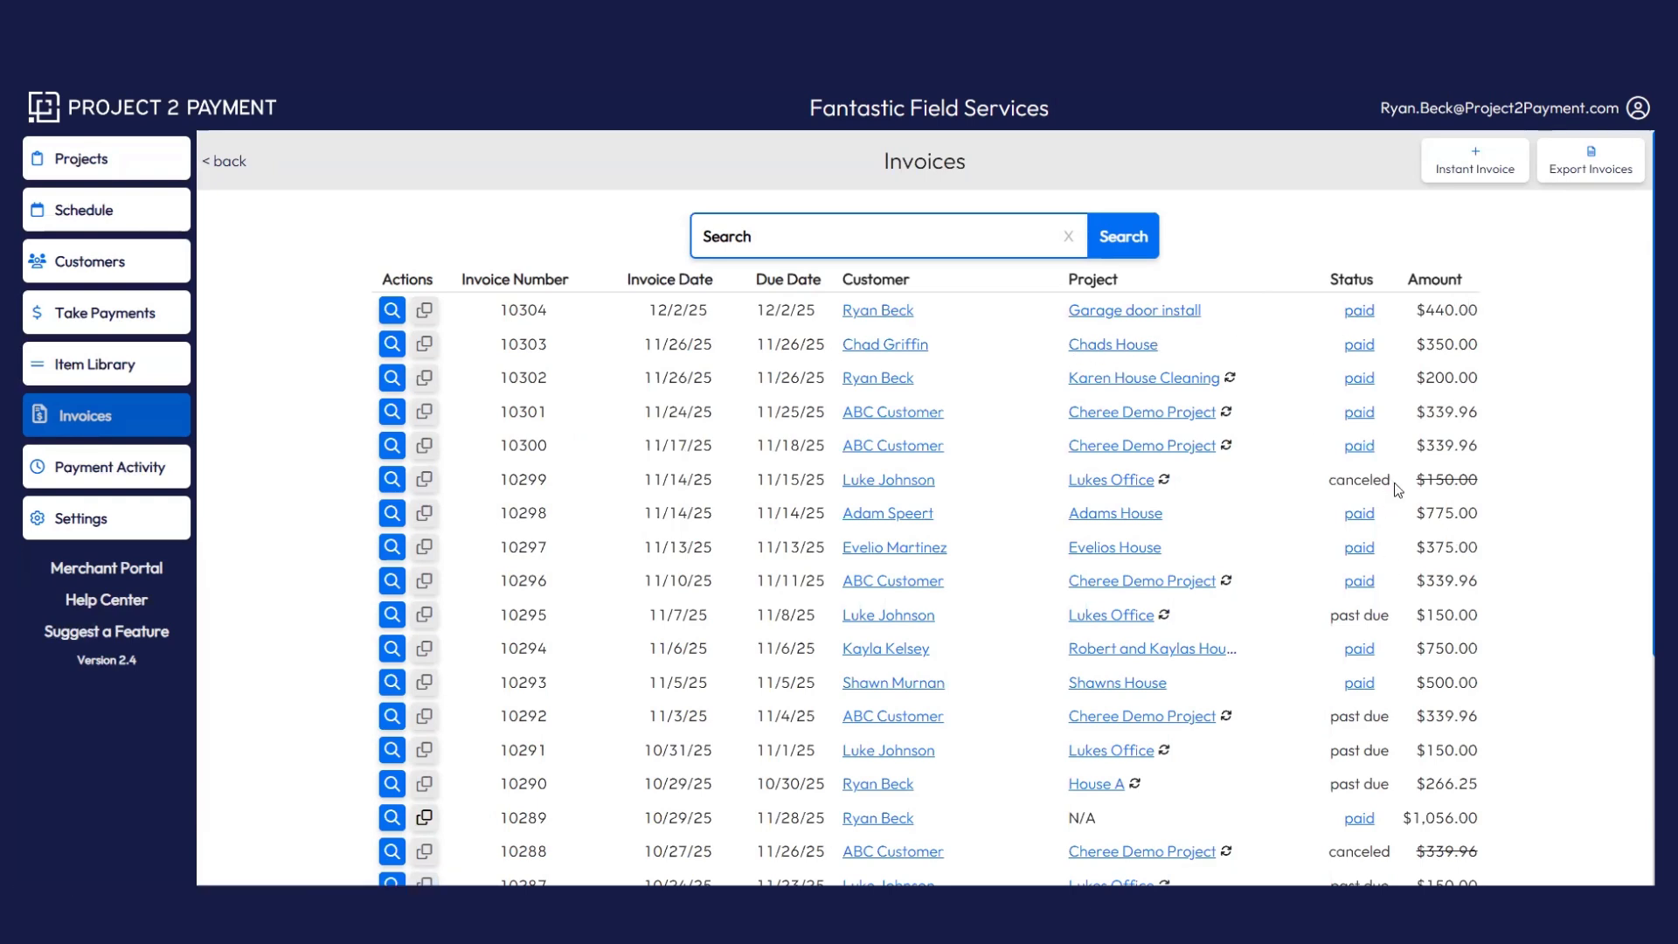
{"action": "left_click_drag", "start_coordinate": [1397, 486], "coordinate": [1313, 469]}
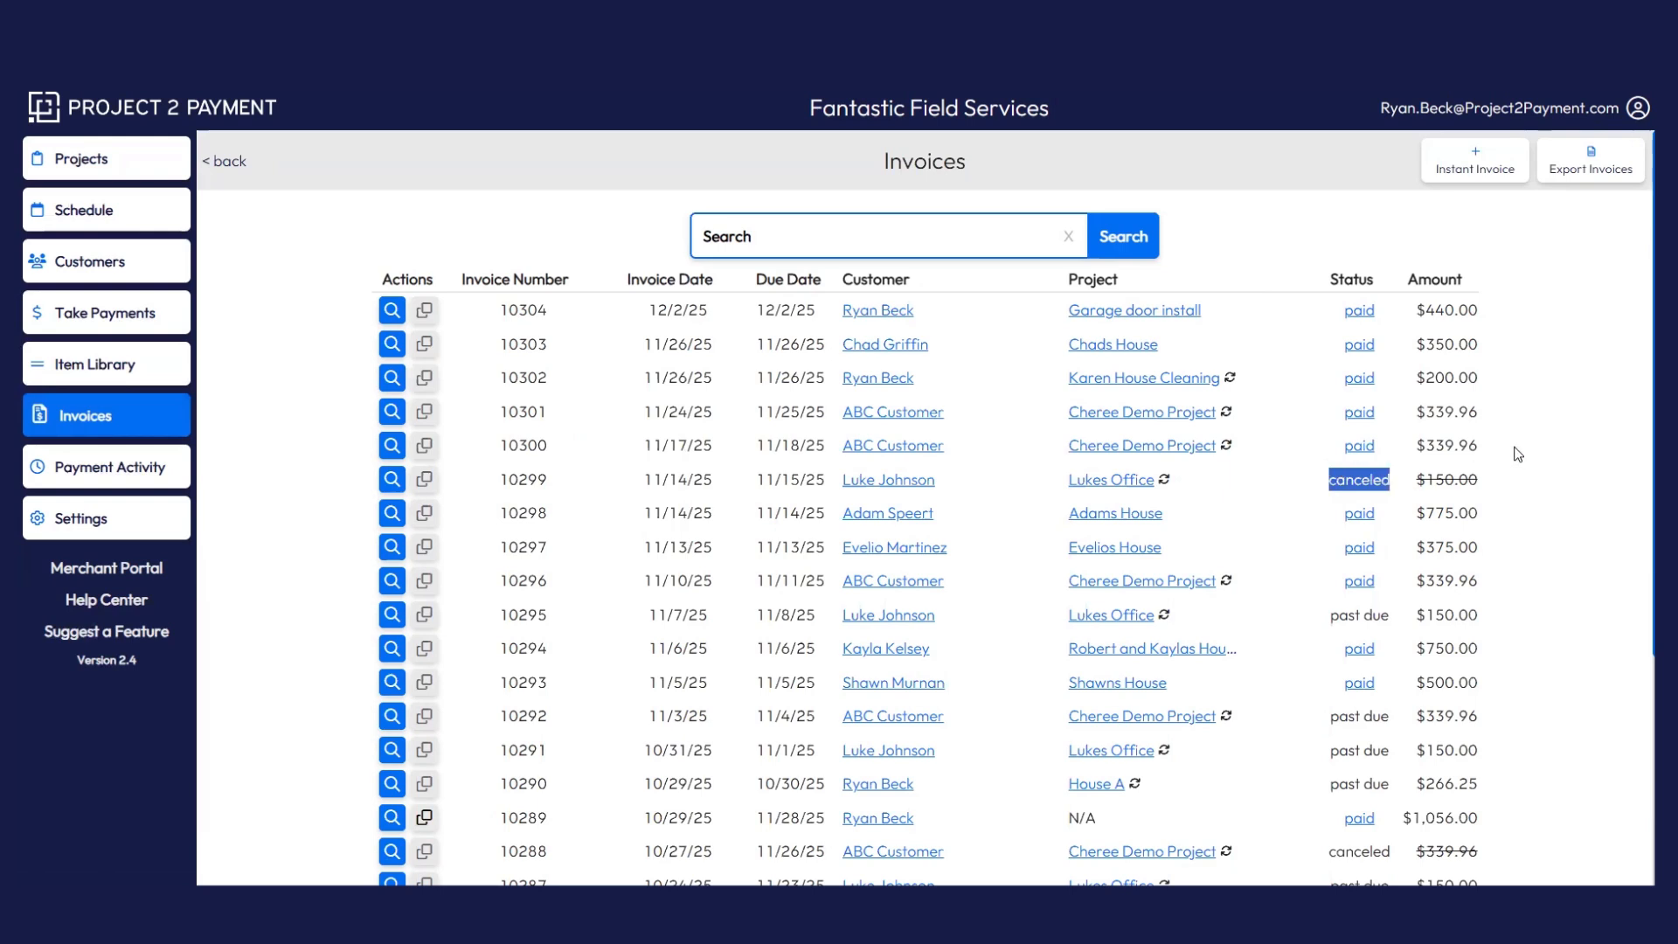
{"action": "left_click", "coordinate": [1491, 477]}
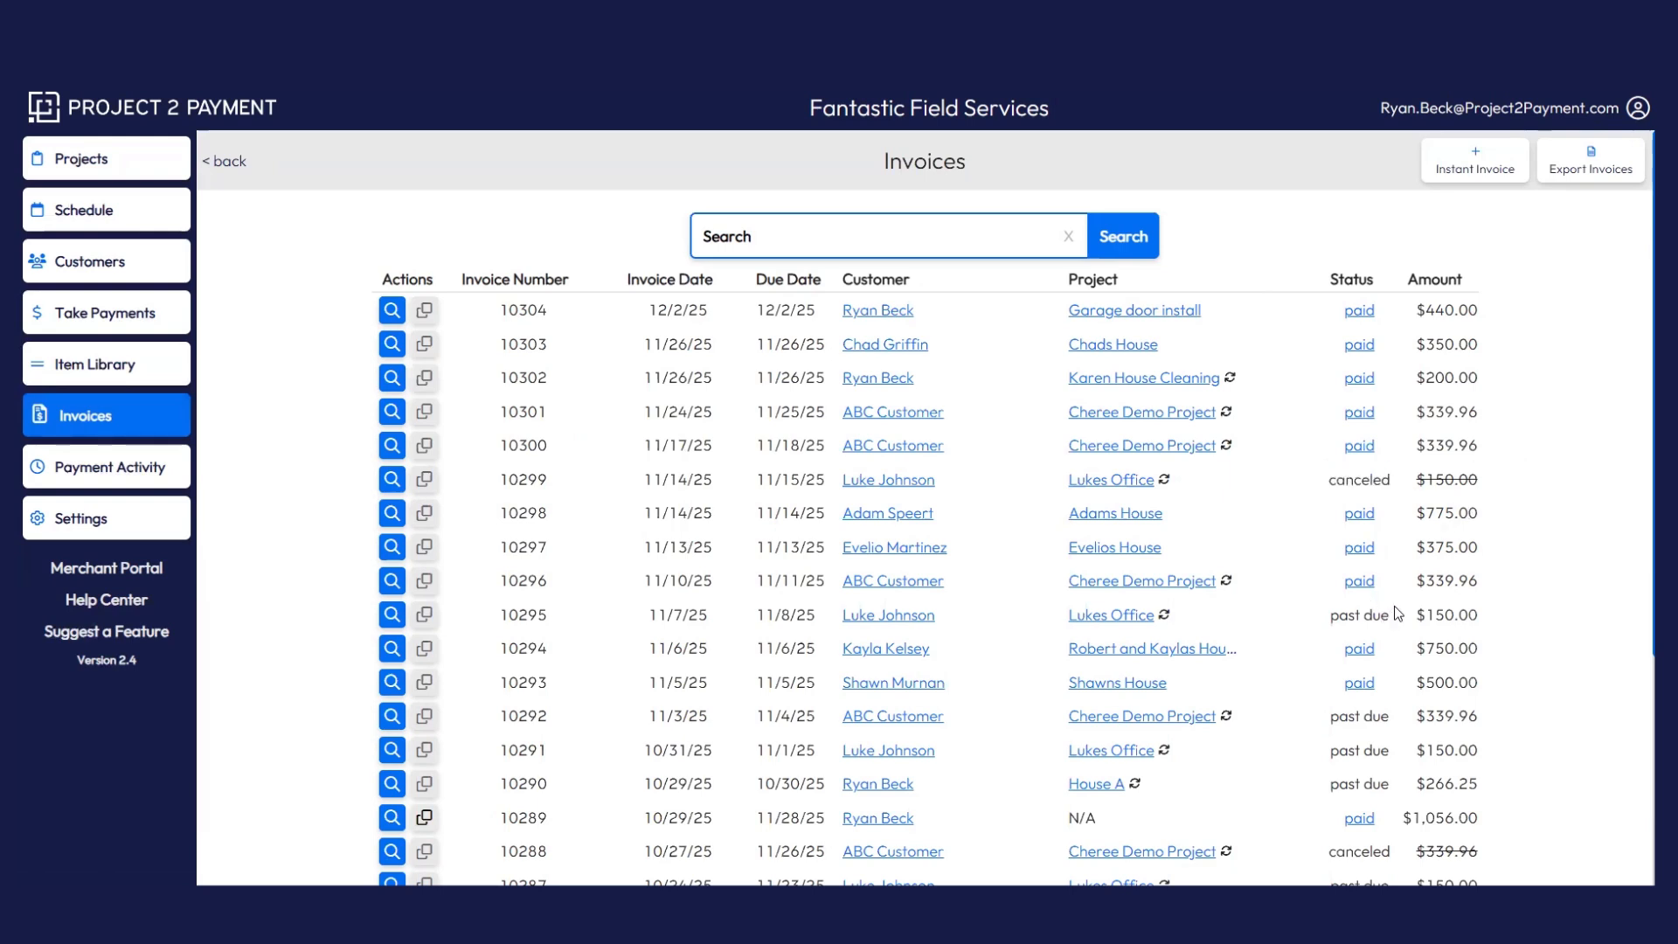
{"action": "left_click_drag", "start_coordinate": [1388, 615], "coordinate": [1327, 615]}
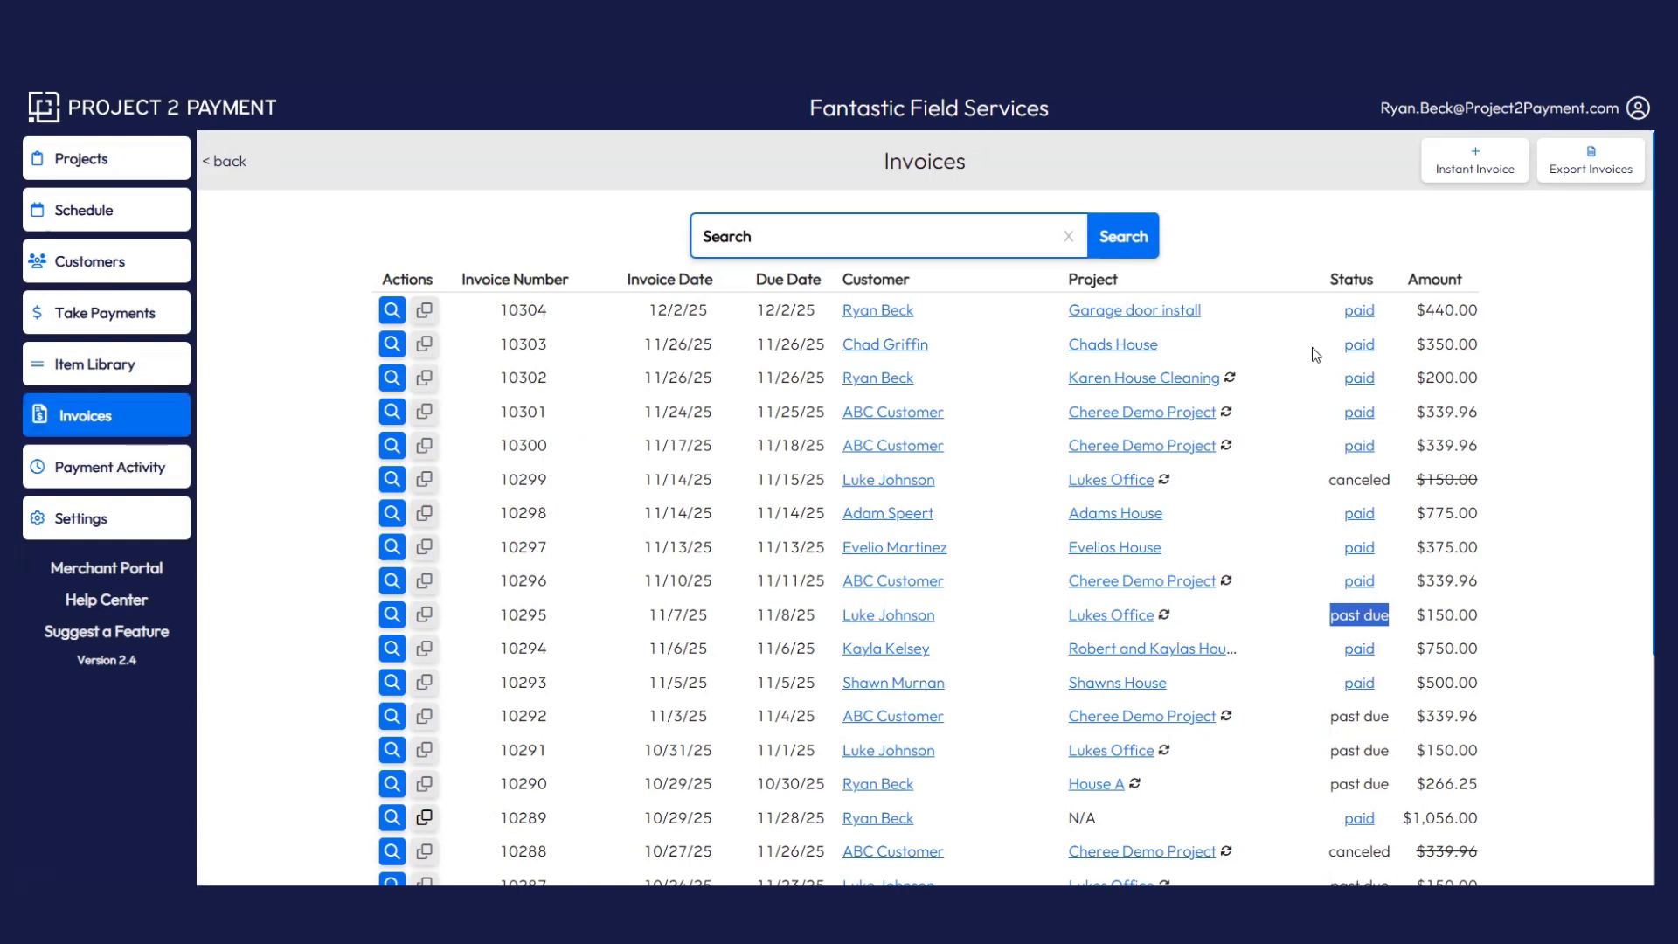
{"action": "left_click", "coordinate": [391, 311]}
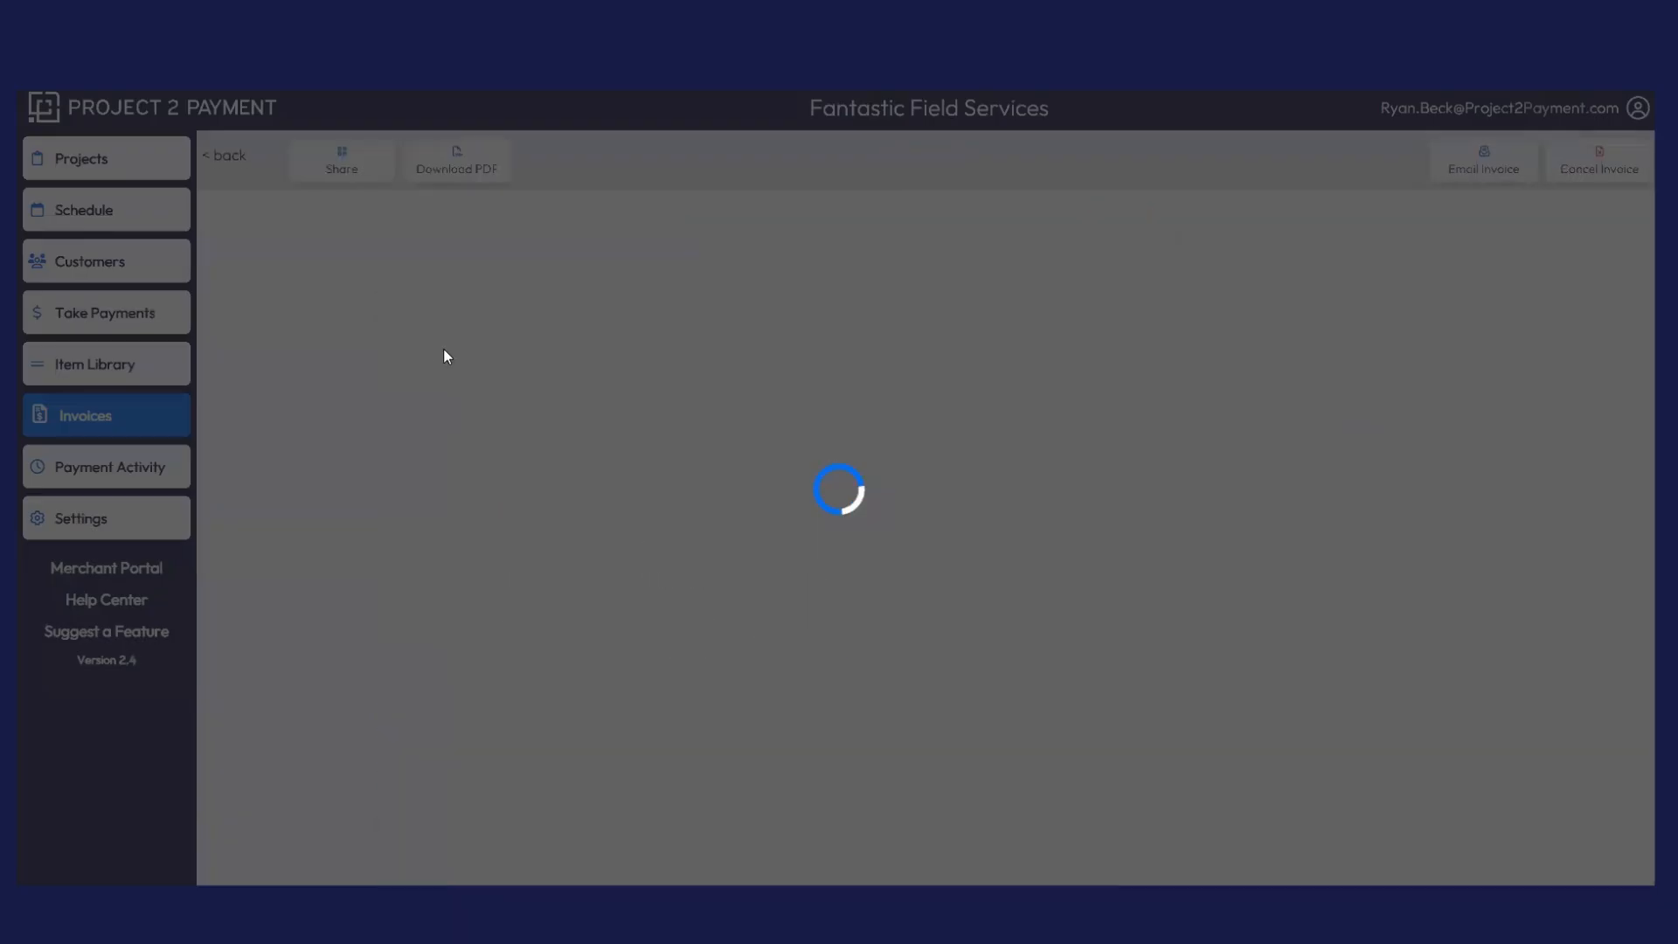
{"action": "scroll", "coordinate": [791, 478], "scroll_direction": "down", "scroll_amount": 1}
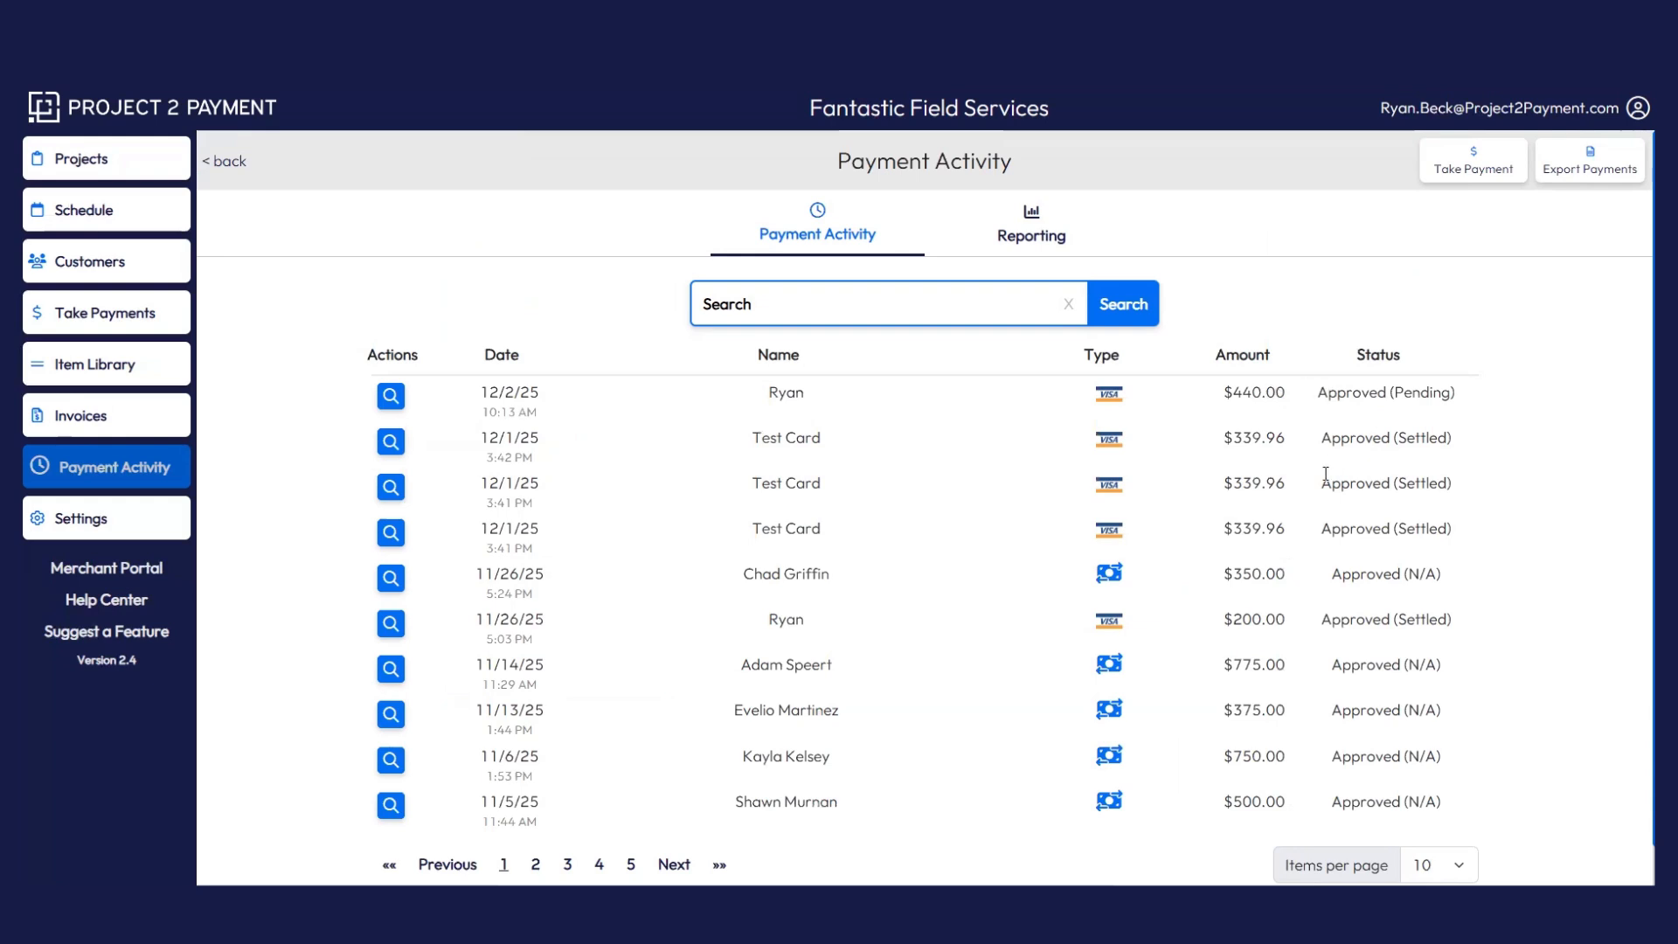
- Compare the pending and settled statuses of the latest card payments in Payment Activity
{"action": "left_click_drag", "start_coordinate": [1396, 393], "coordinate": [1456, 409]}
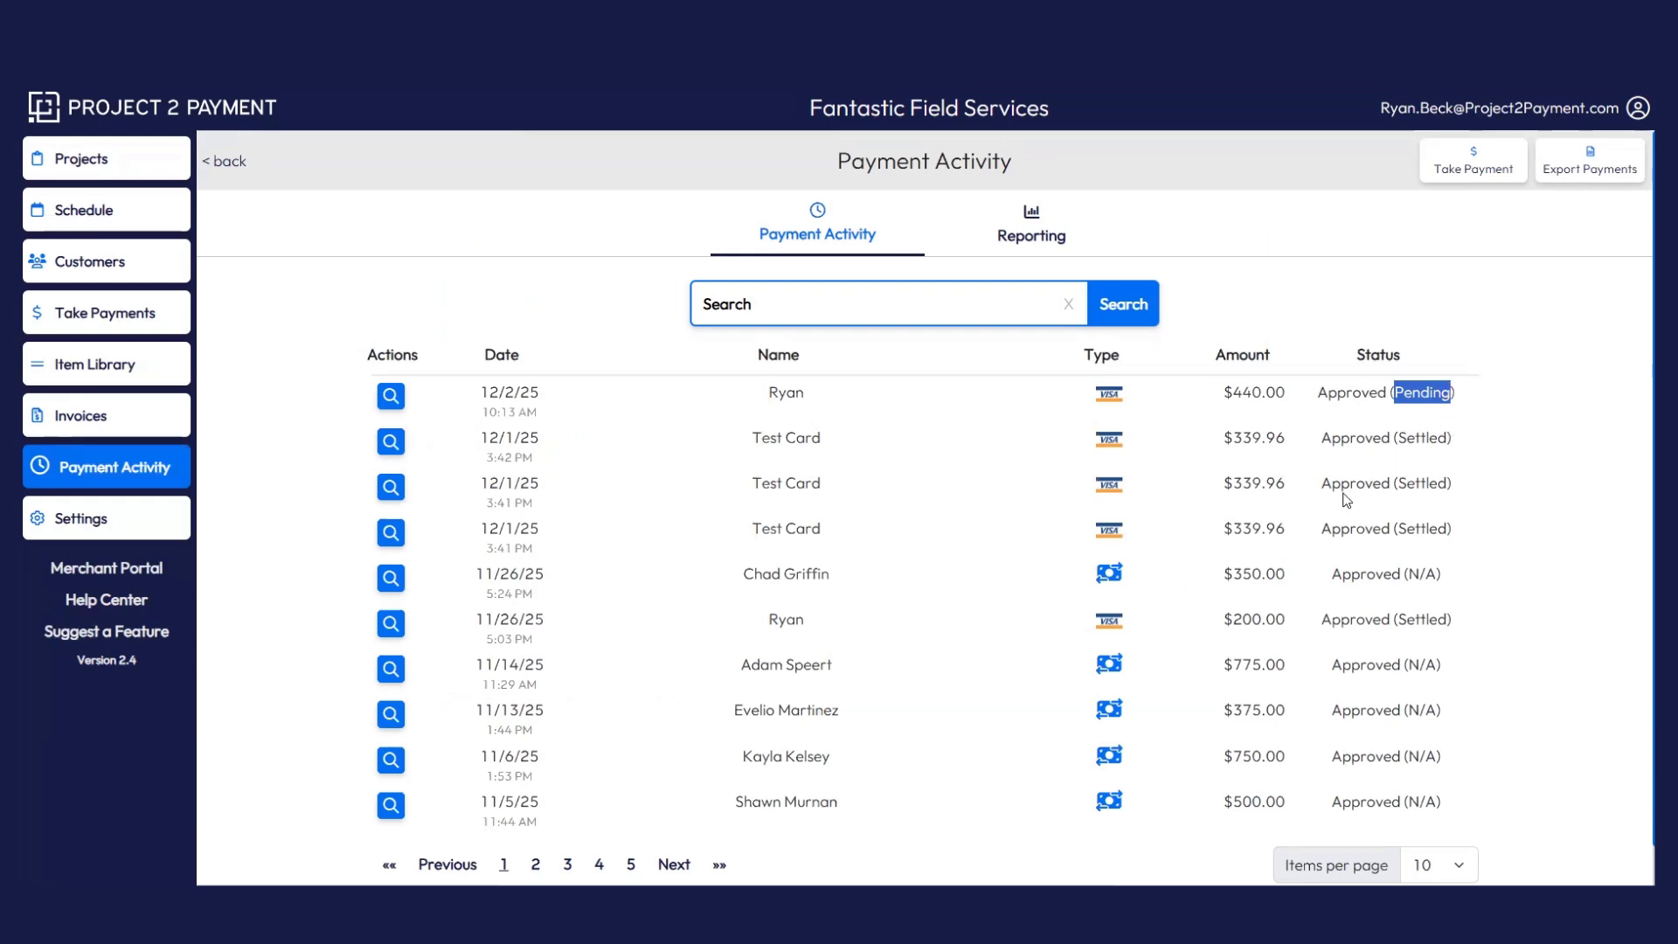
{"action": "double_click", "coordinate": [1430, 444]}
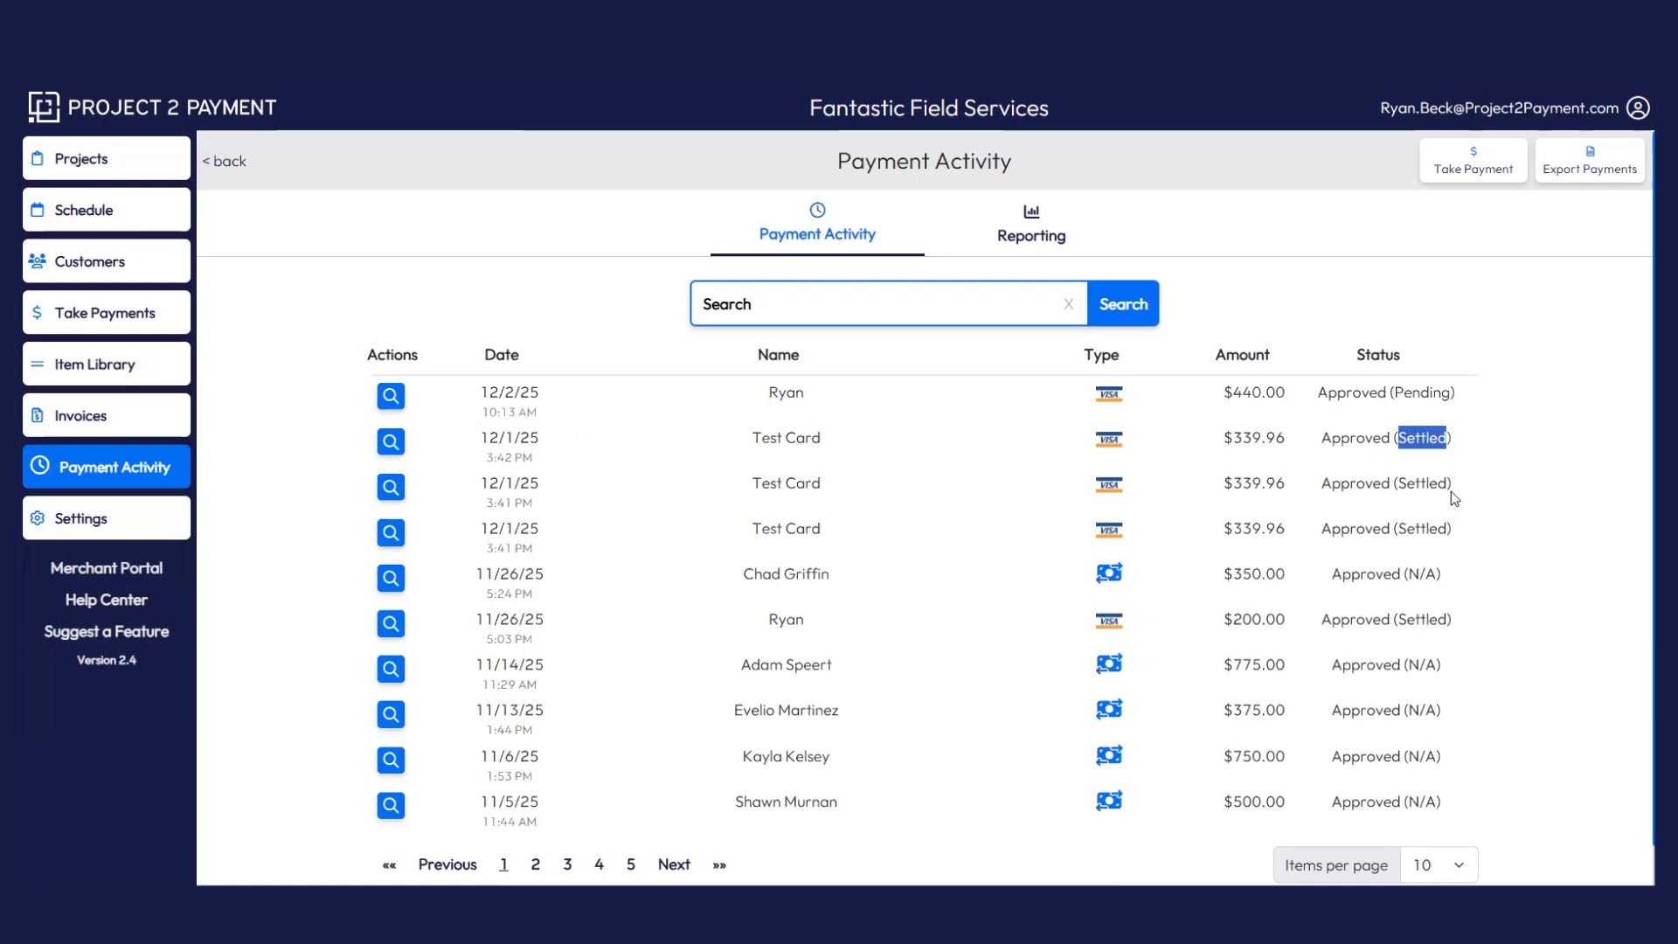
{"action": "scroll", "coordinate": [1417, 491], "scroll_direction": "down", "scroll_amount": 1}
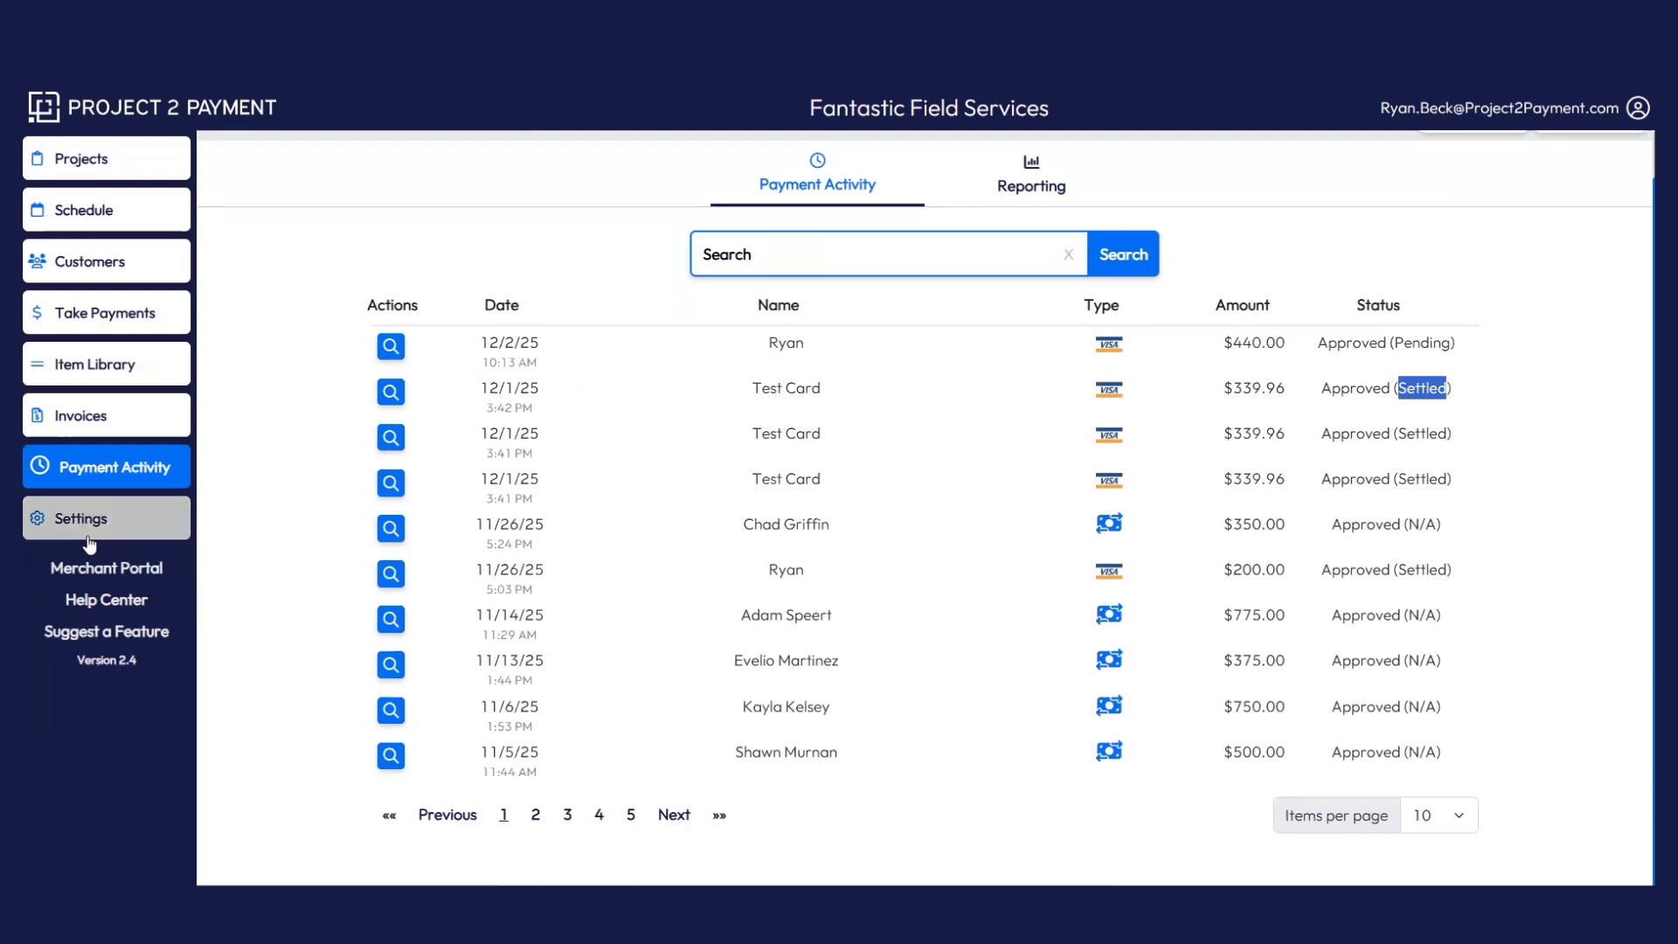
- Visit the Help Center and examine the Online Review Link settings, returning to the settings overview
{"action": "left_click", "coordinate": [103, 599]}
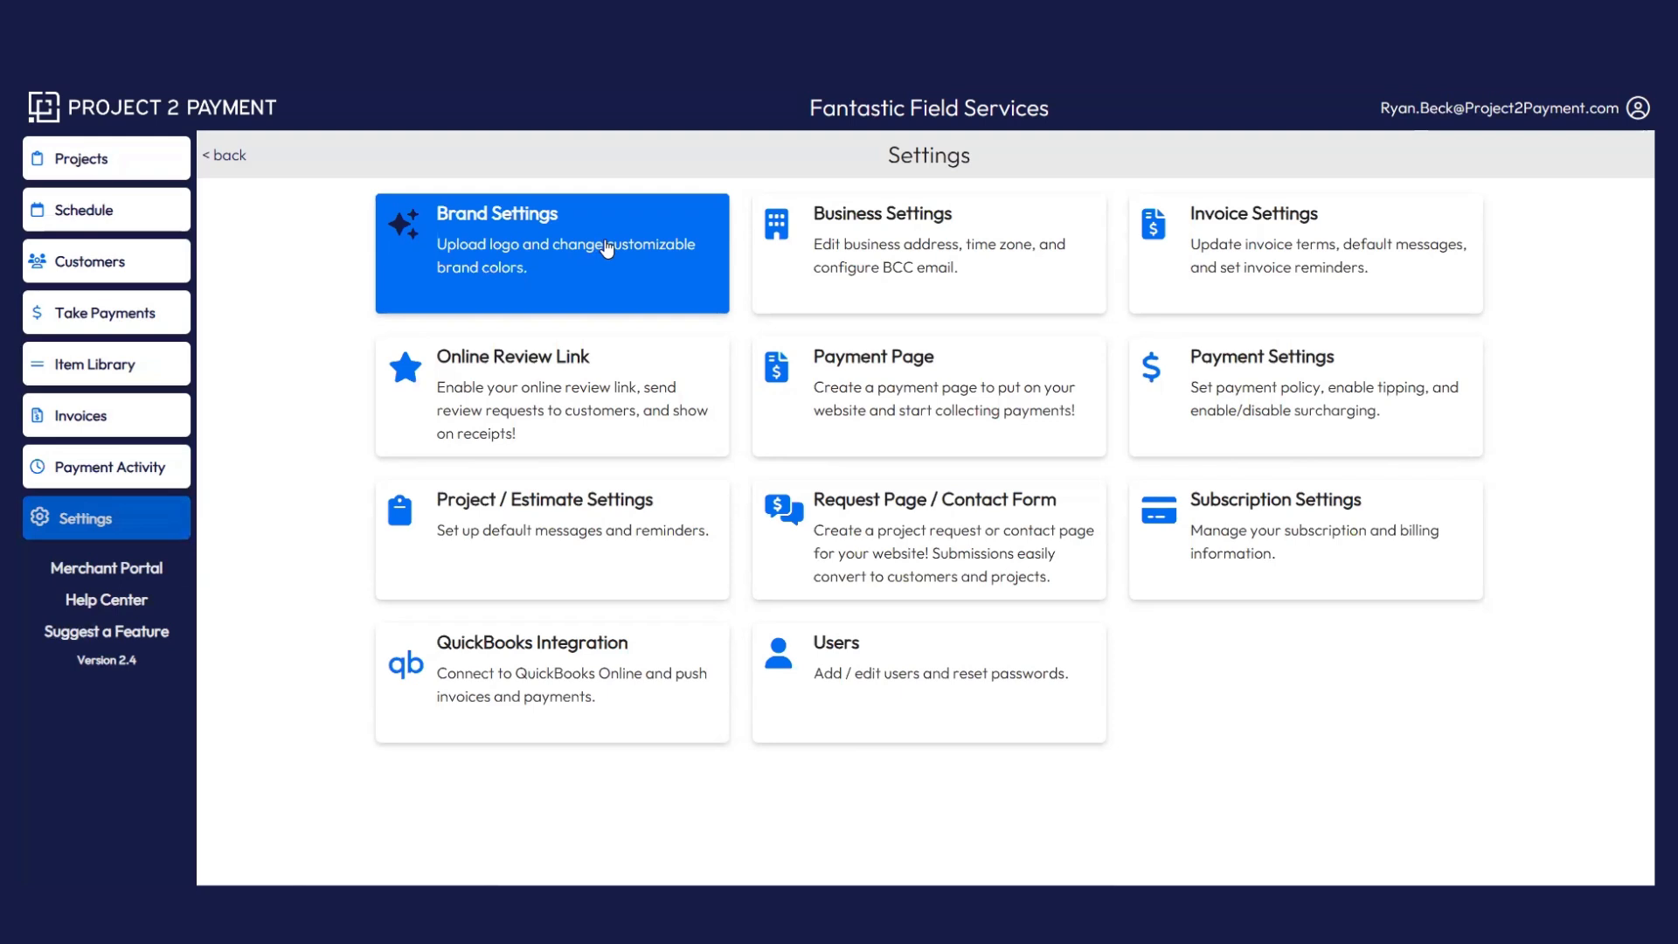
{"action": "left_click", "coordinate": [628, 383]}
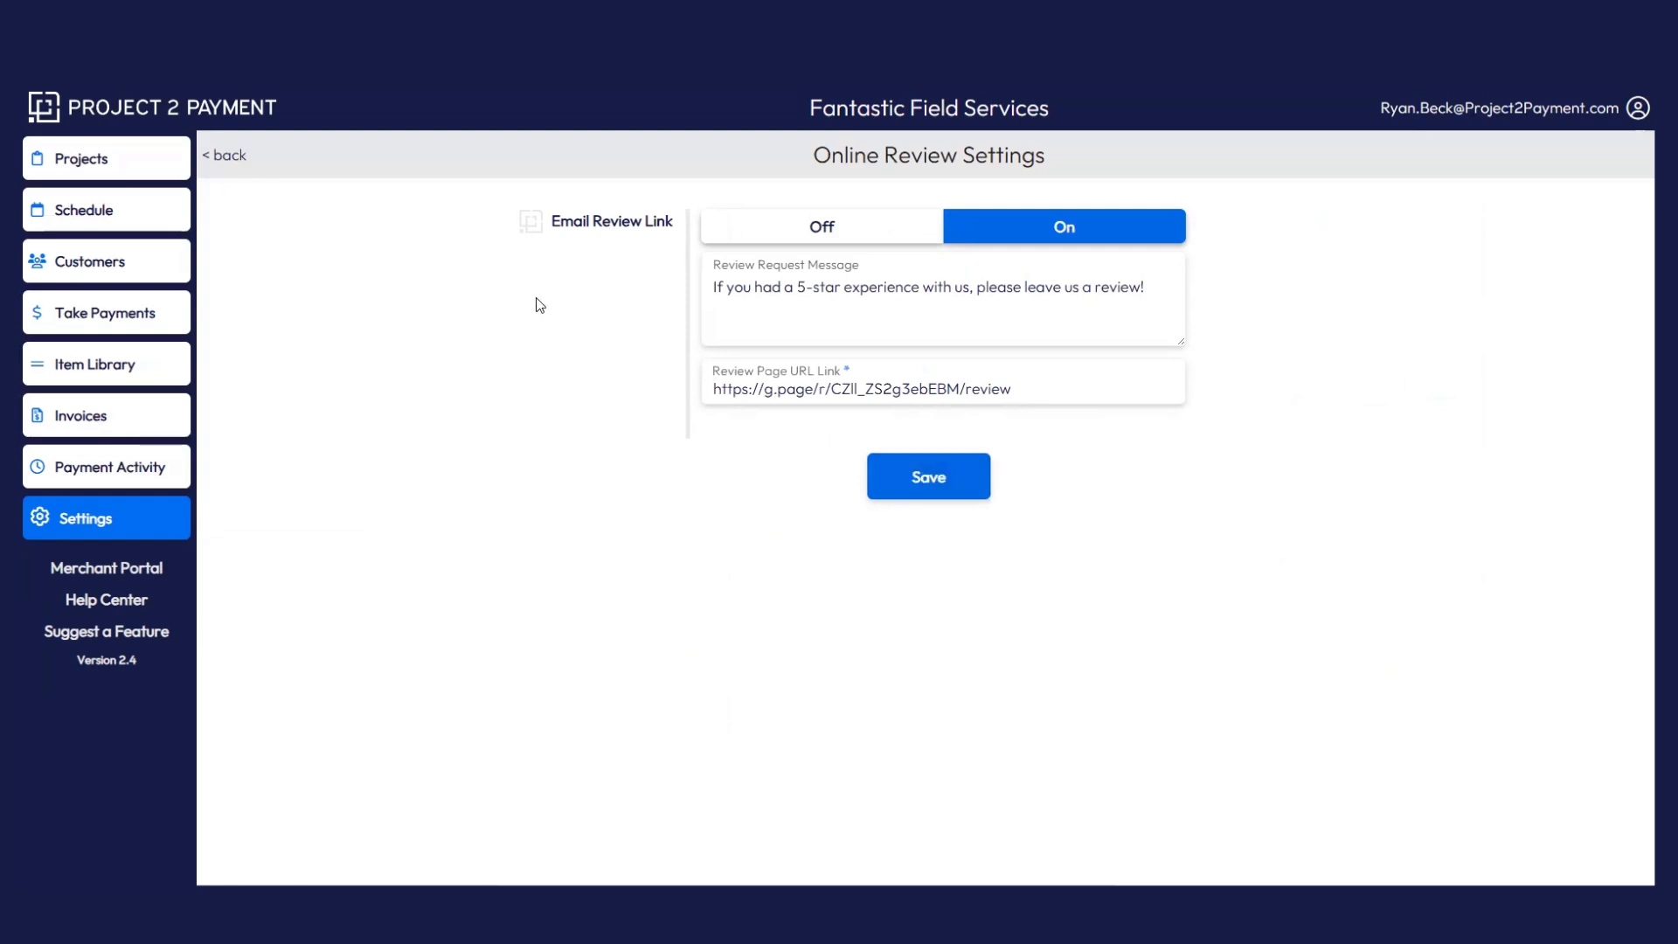
{"action": "left_click", "coordinate": [245, 155]}
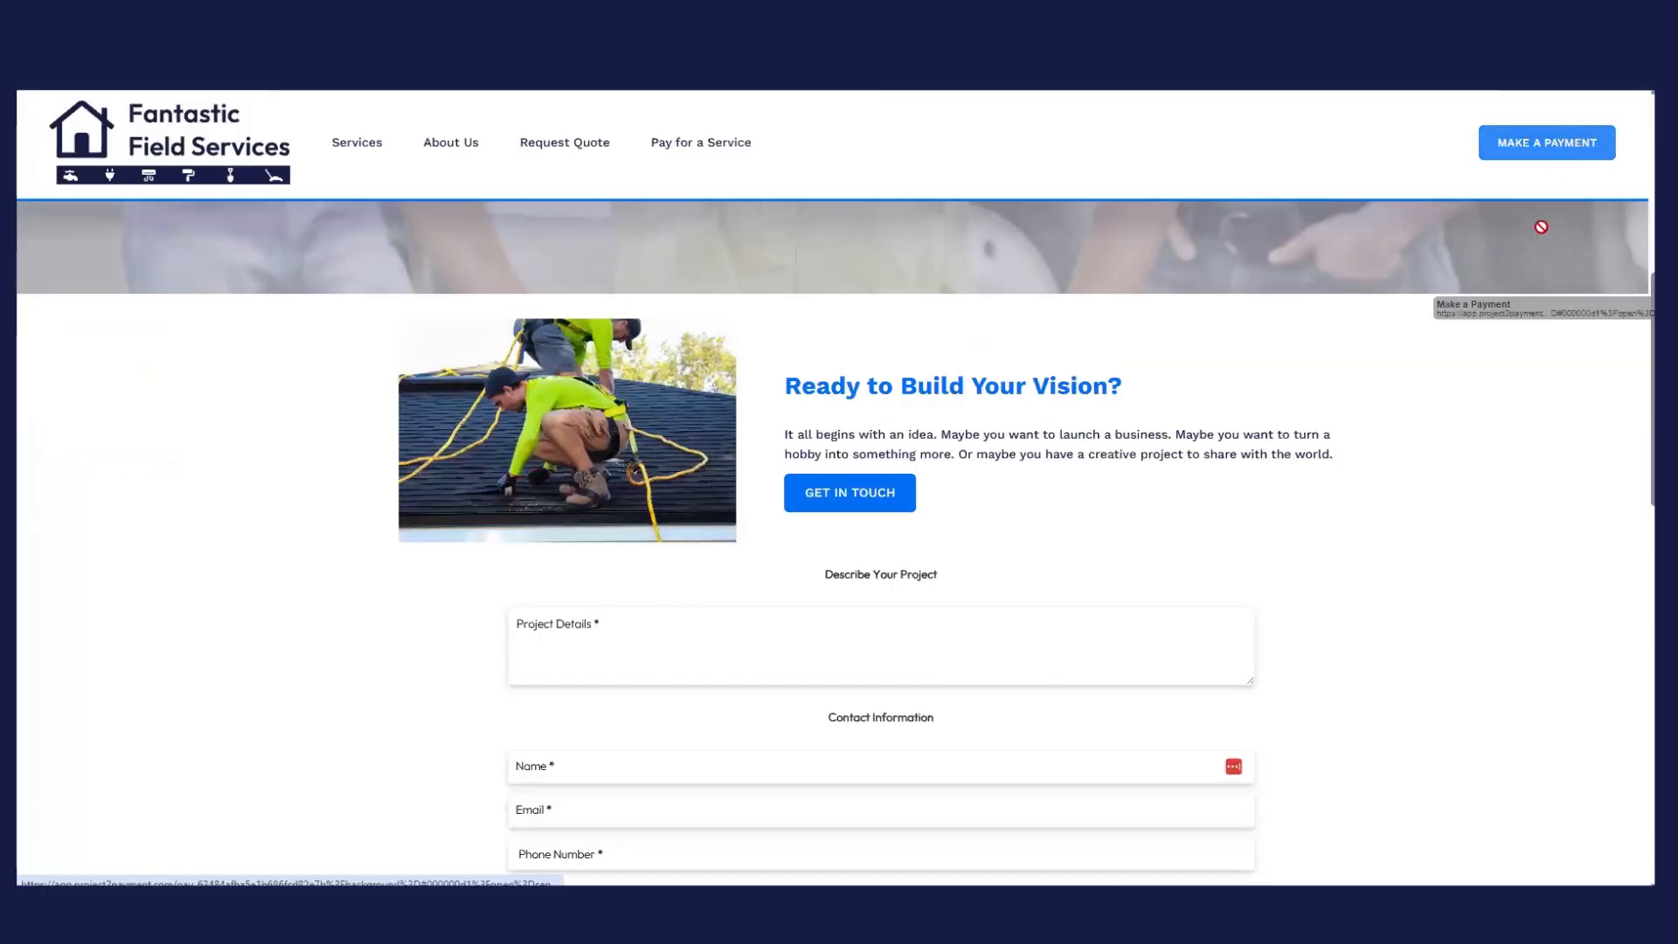
- Go to the quote request form on the Fantastic Field Services website and examine its project, contact and address fields
{"action": "scroll", "coordinate": [920, 440], "scroll_direction": "up", "scroll_amount": 1}
{"action": "scroll", "coordinate": [920, 440], "scroll_direction": "up", "scroll_amount": 6}
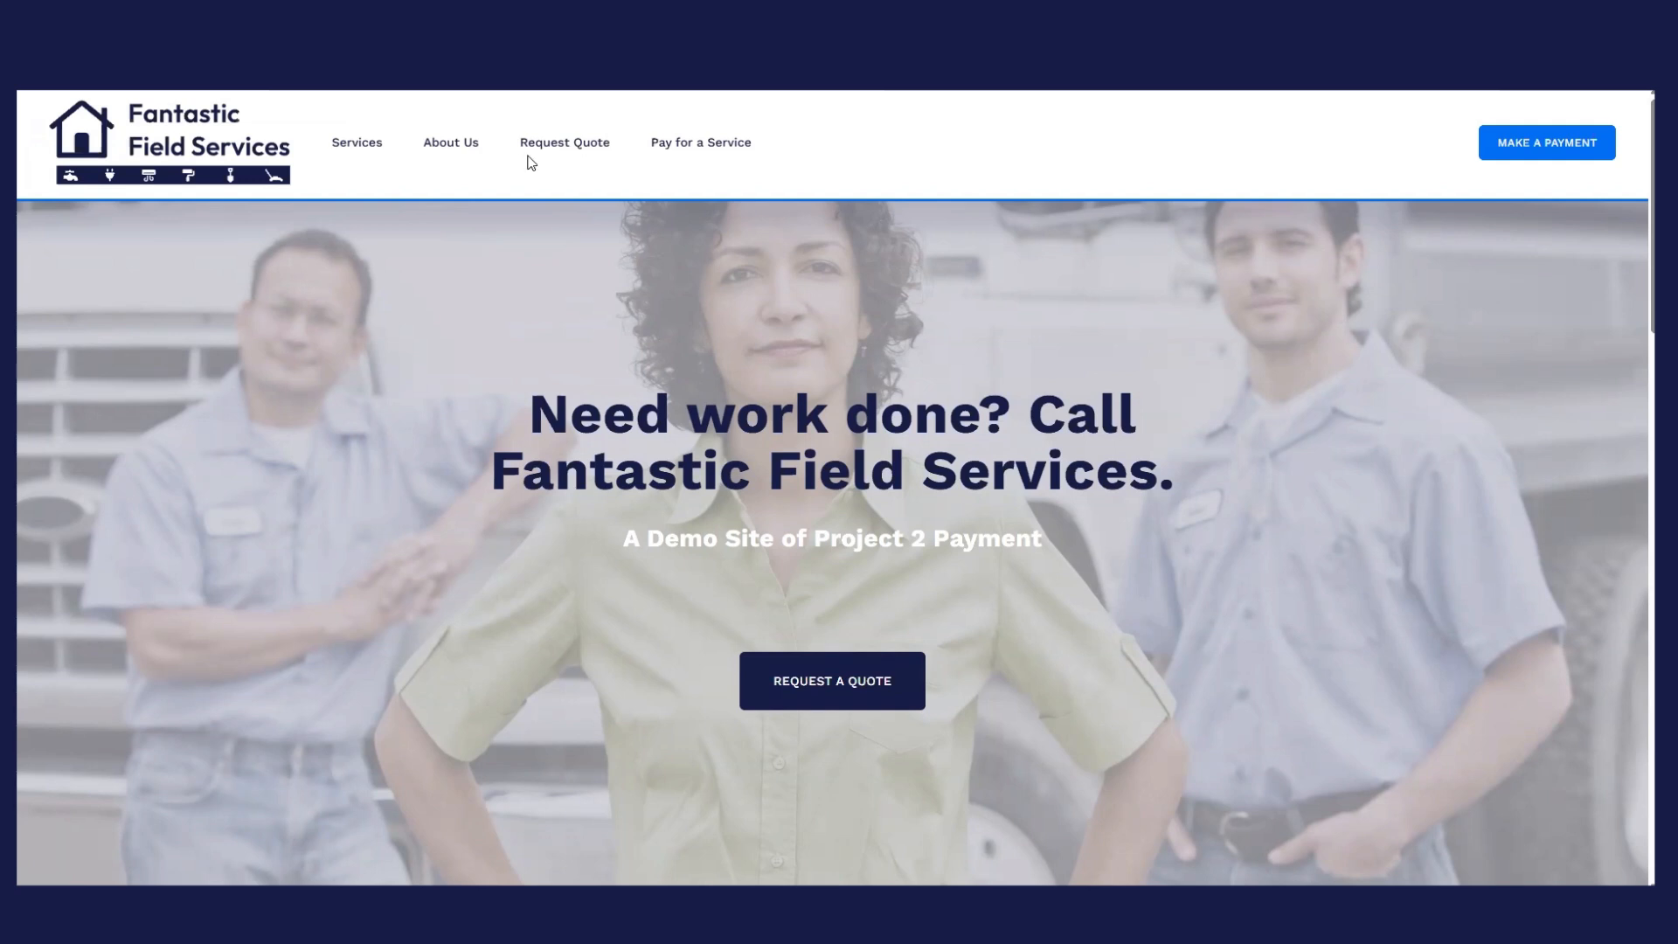
{"action": "left_click", "coordinate": [575, 148]}
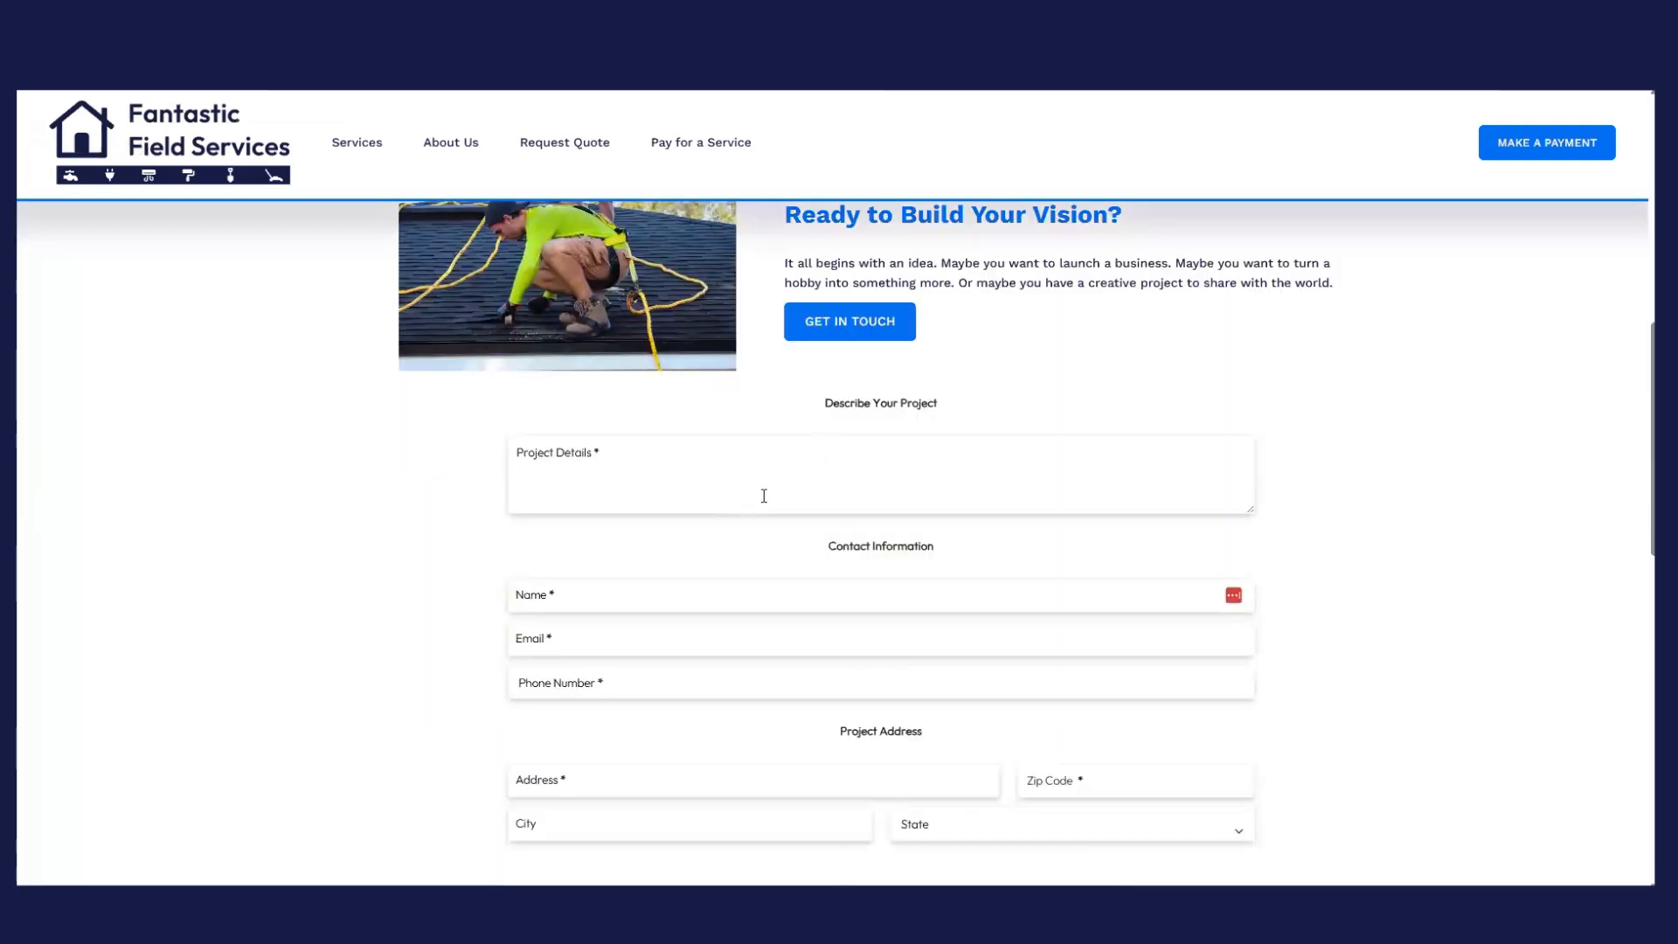
{"action": "scroll", "coordinate": [812, 472], "scroll_direction": "down", "scroll_amount": 3}
{"action": "scroll", "coordinate": [821, 468], "scroll_direction": "up", "scroll_amount": 3}
- Open the website's payment form, examine its payment, invoice number, receipt and tip fields, and close it without paying
{"action": "left_click", "coordinate": [1513, 159]}
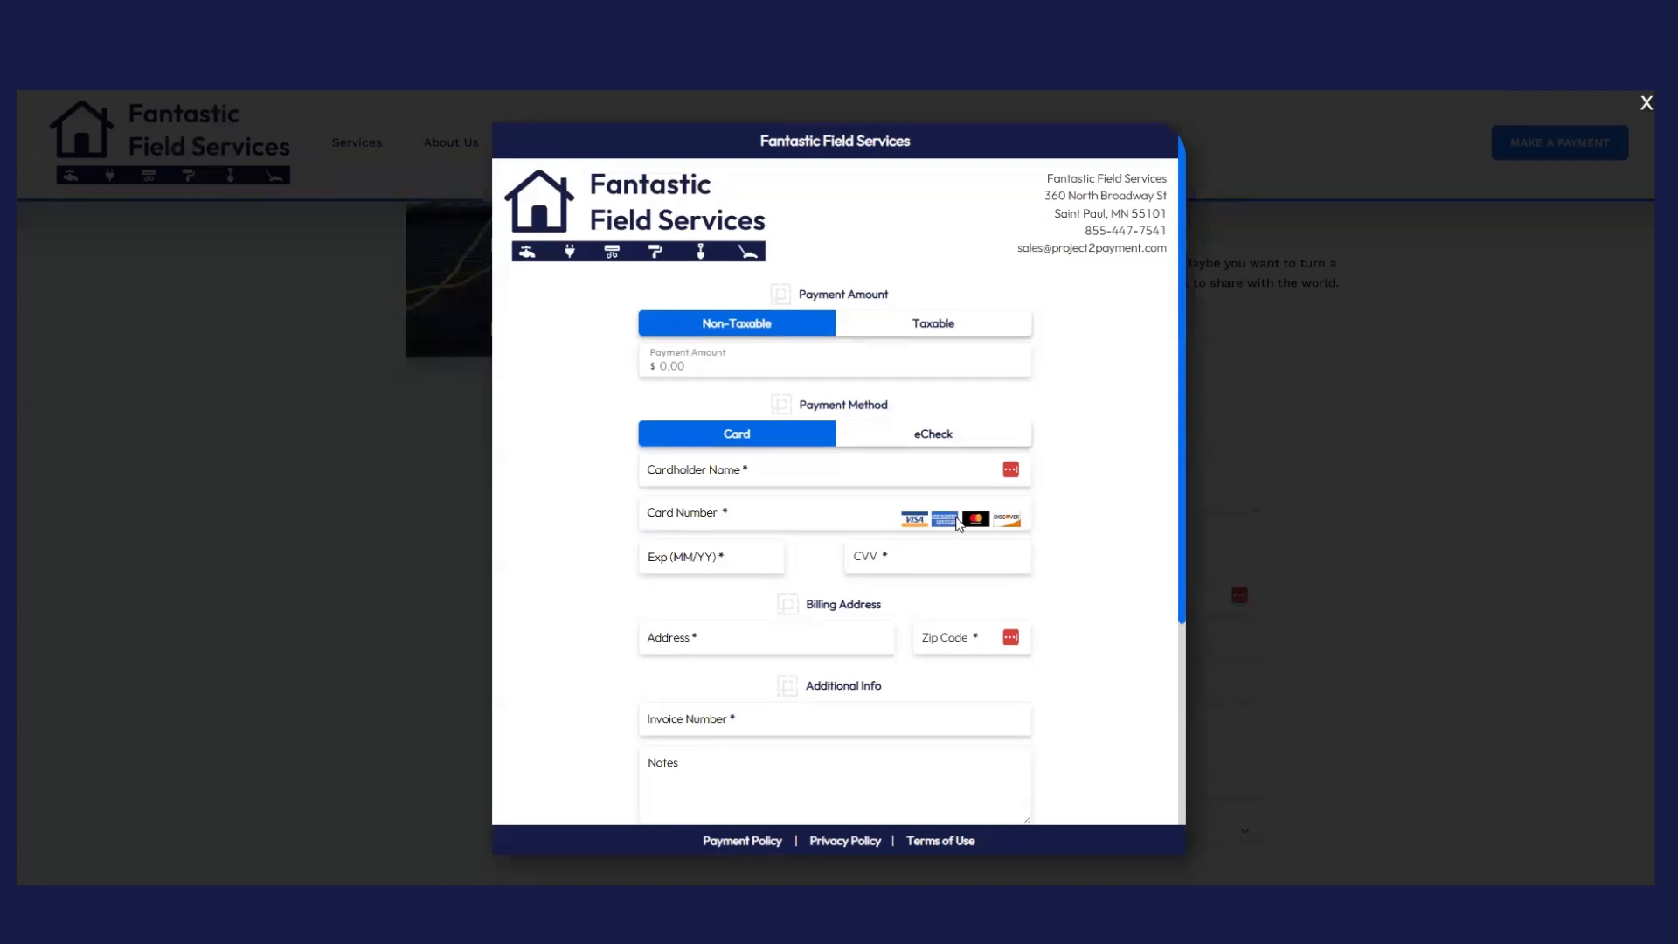
{"action": "scroll", "coordinate": [965, 517], "scroll_direction": "down", "scroll_amount": 1}
{"action": "scroll", "coordinate": [967, 516], "scroll_direction": "down", "scroll_amount": 1}
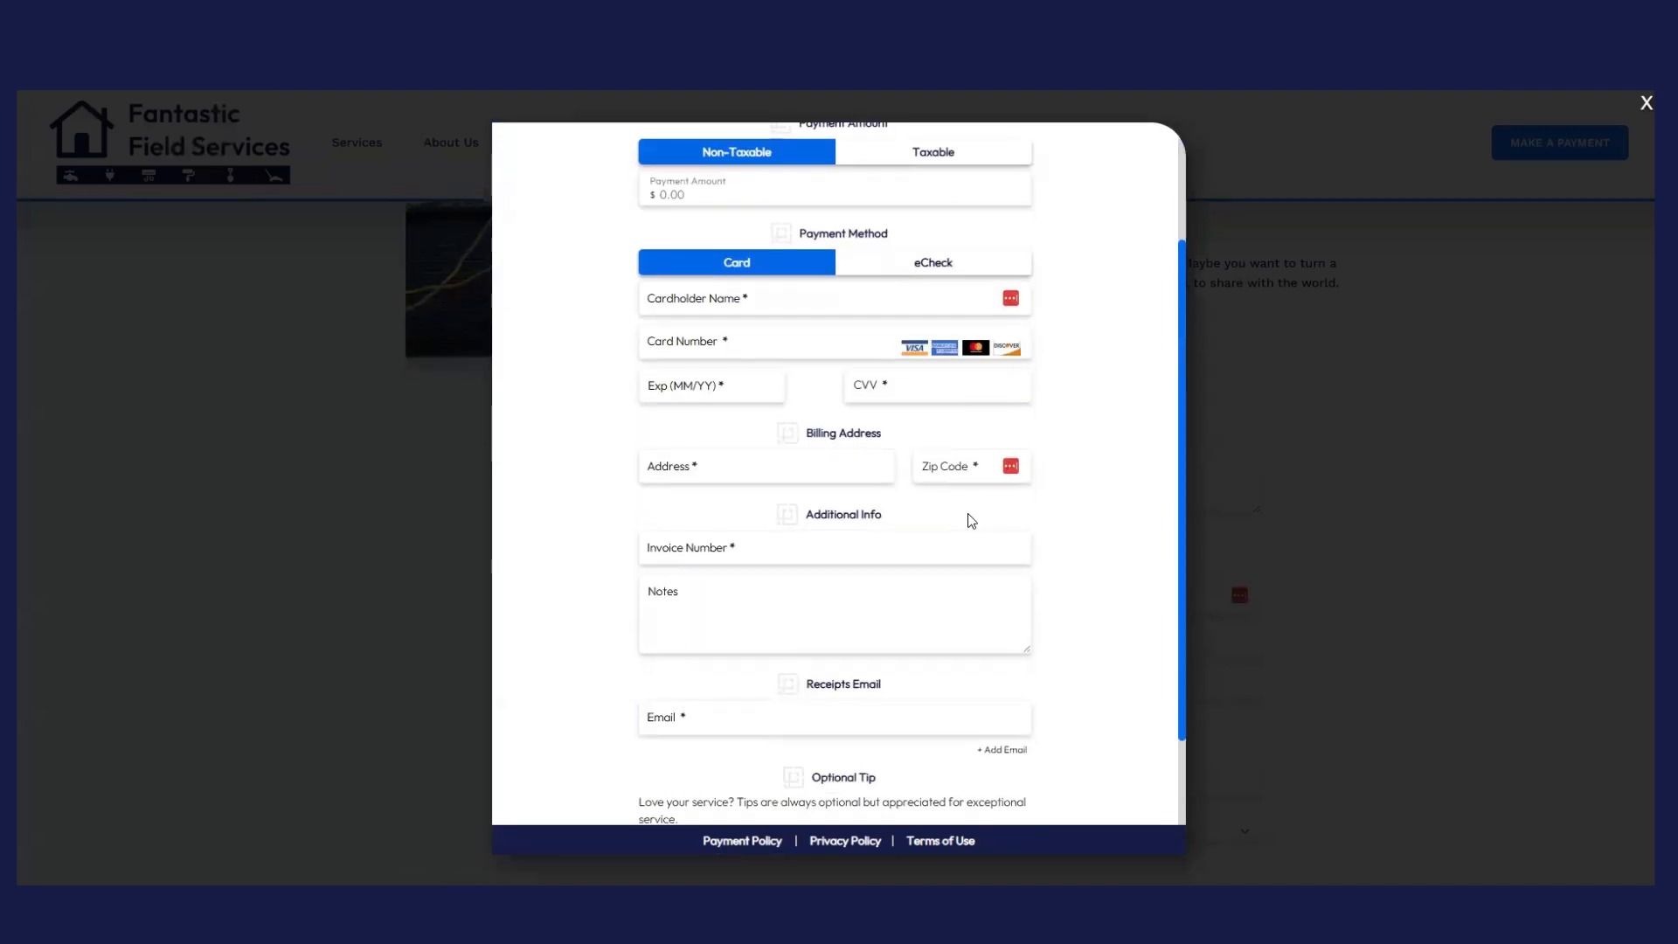
{"action": "left_click", "coordinate": [769, 554]}
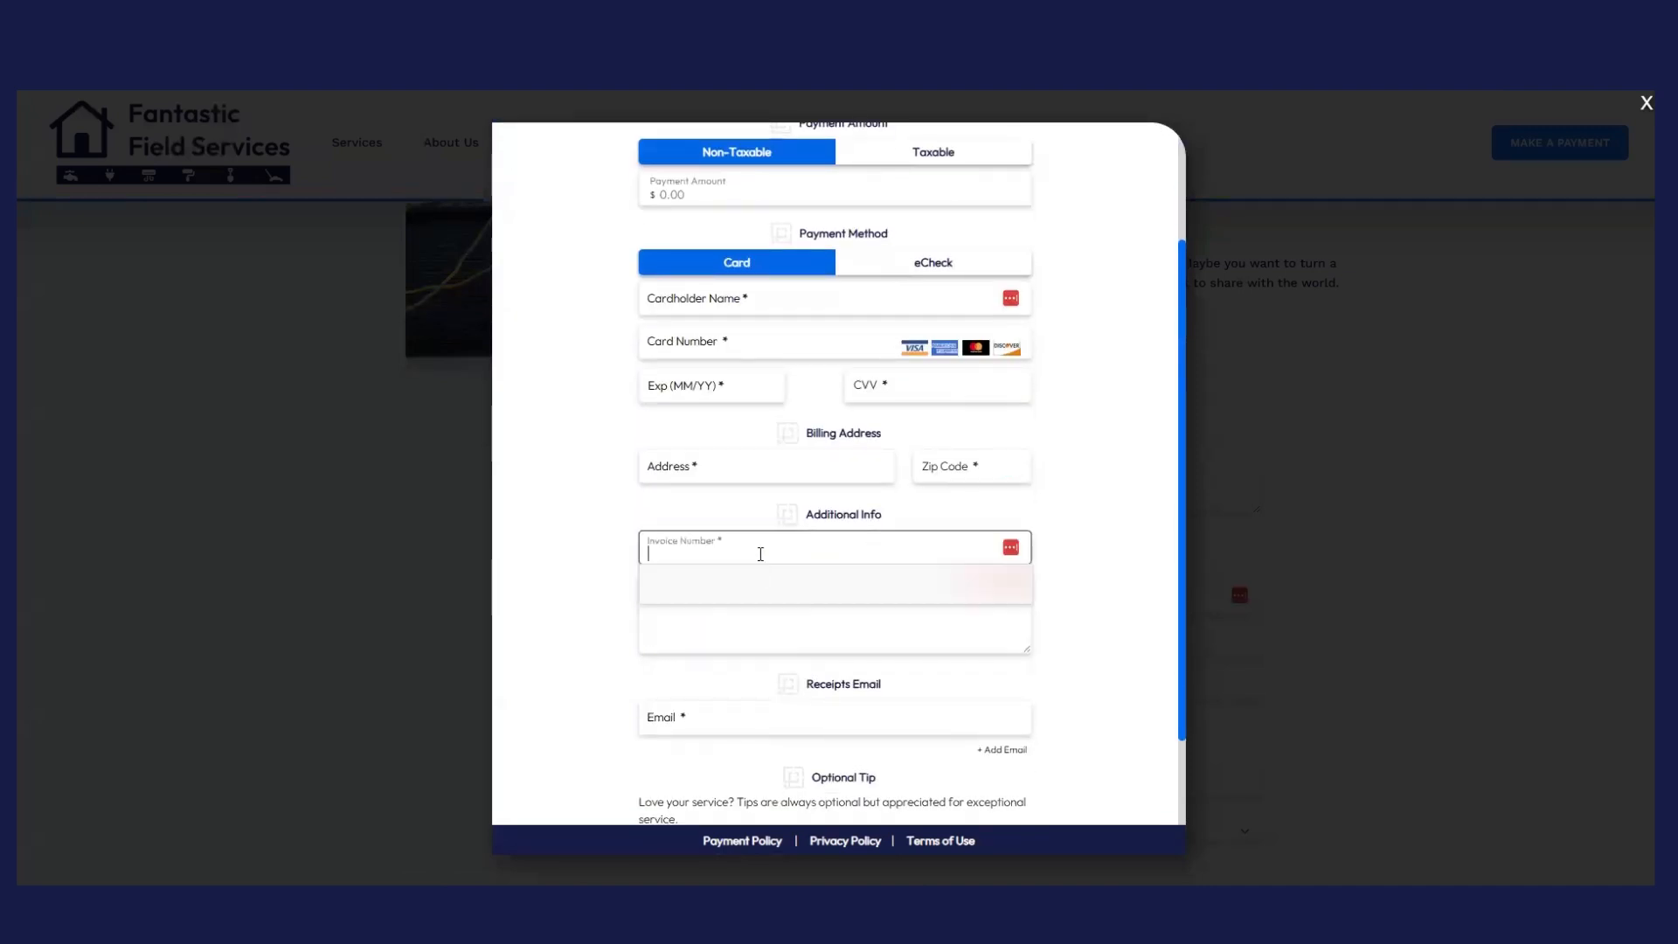
{"action": "left_click", "coordinate": [1098, 610]}
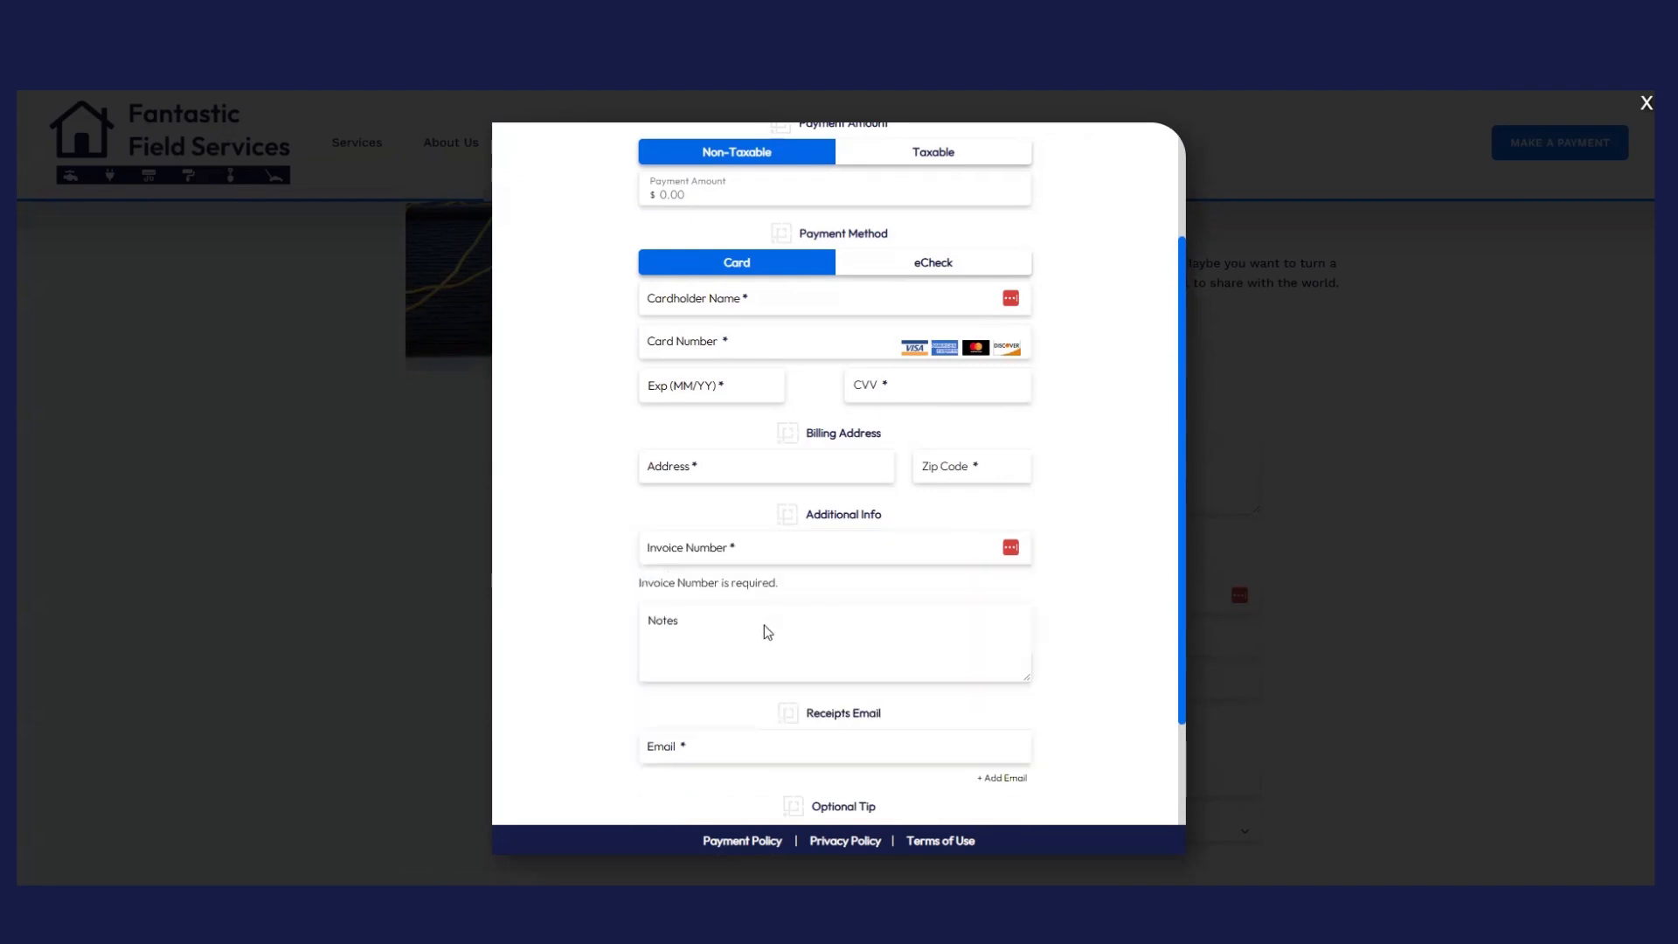
{"action": "scroll", "coordinate": [762, 619], "scroll_direction": "down", "scroll_amount": 2}
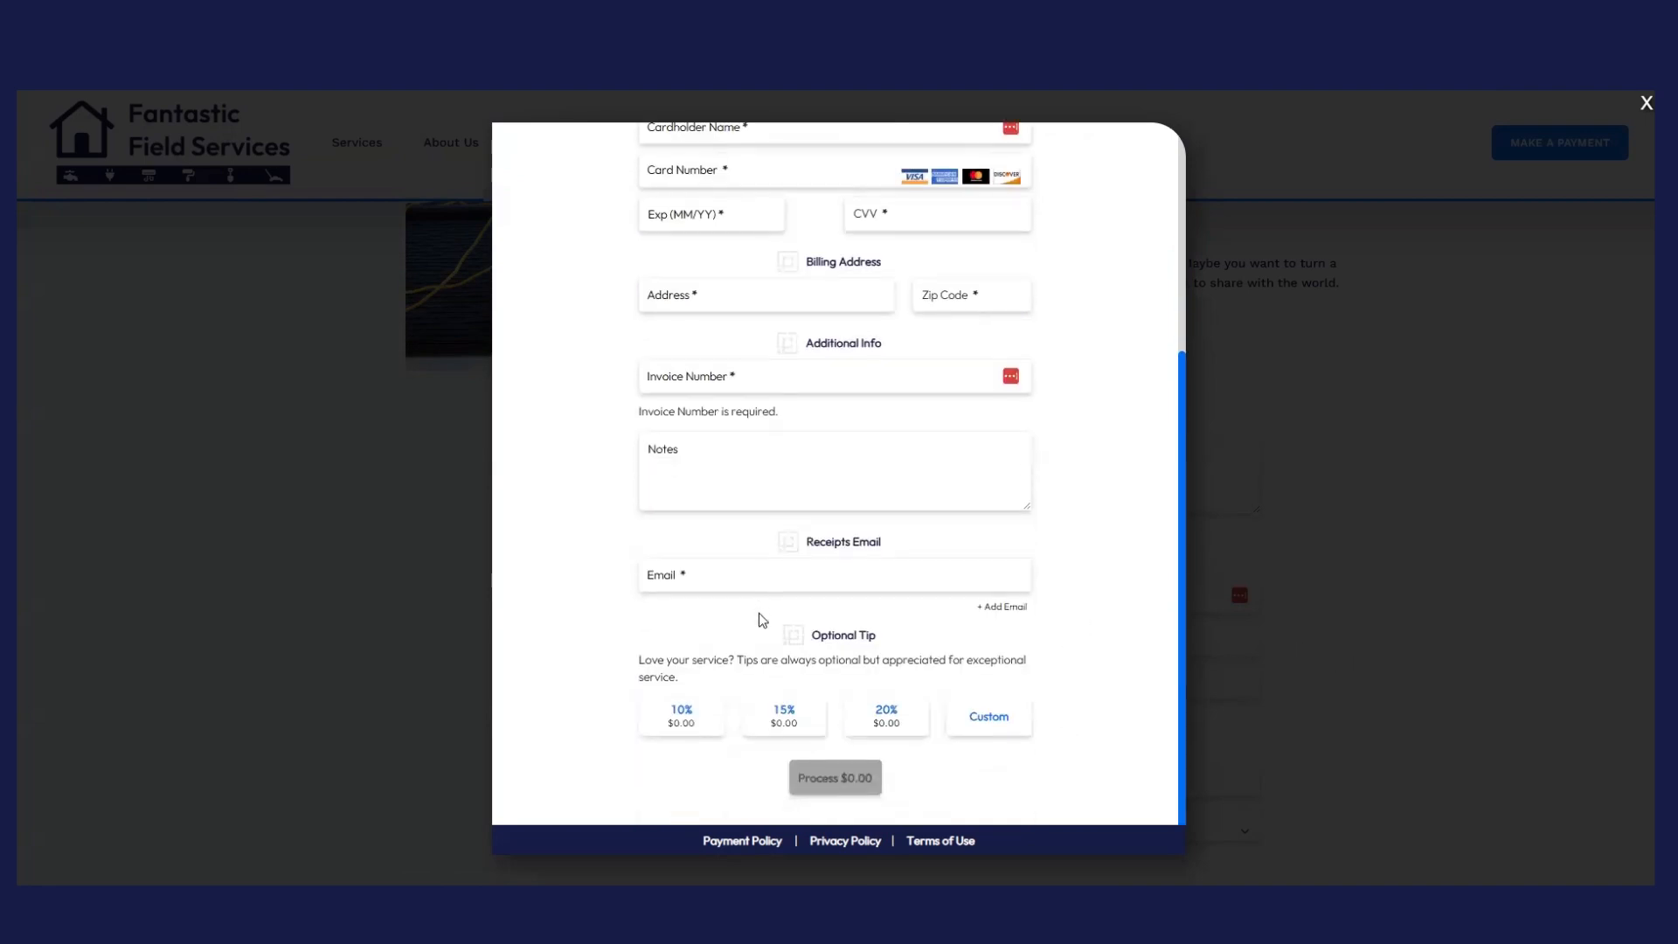
{"action": "scroll", "coordinate": [1116, 535], "scroll_direction": "up", "scroll_amount": 4}
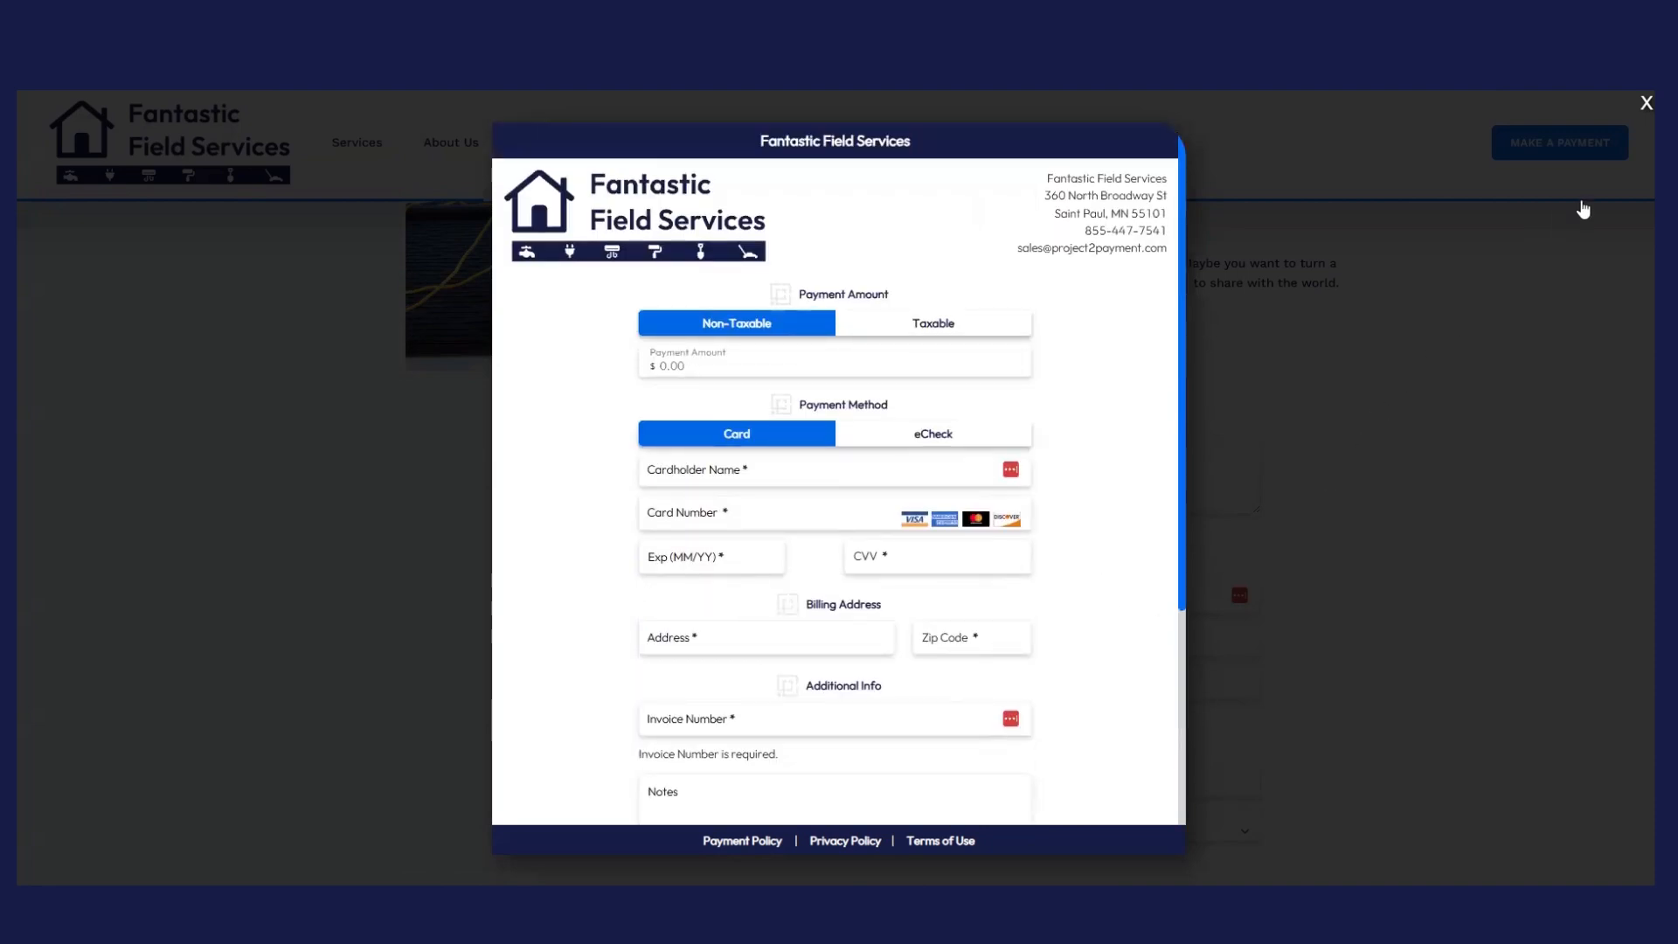
{"action": "left_click", "coordinate": [1640, 106]}
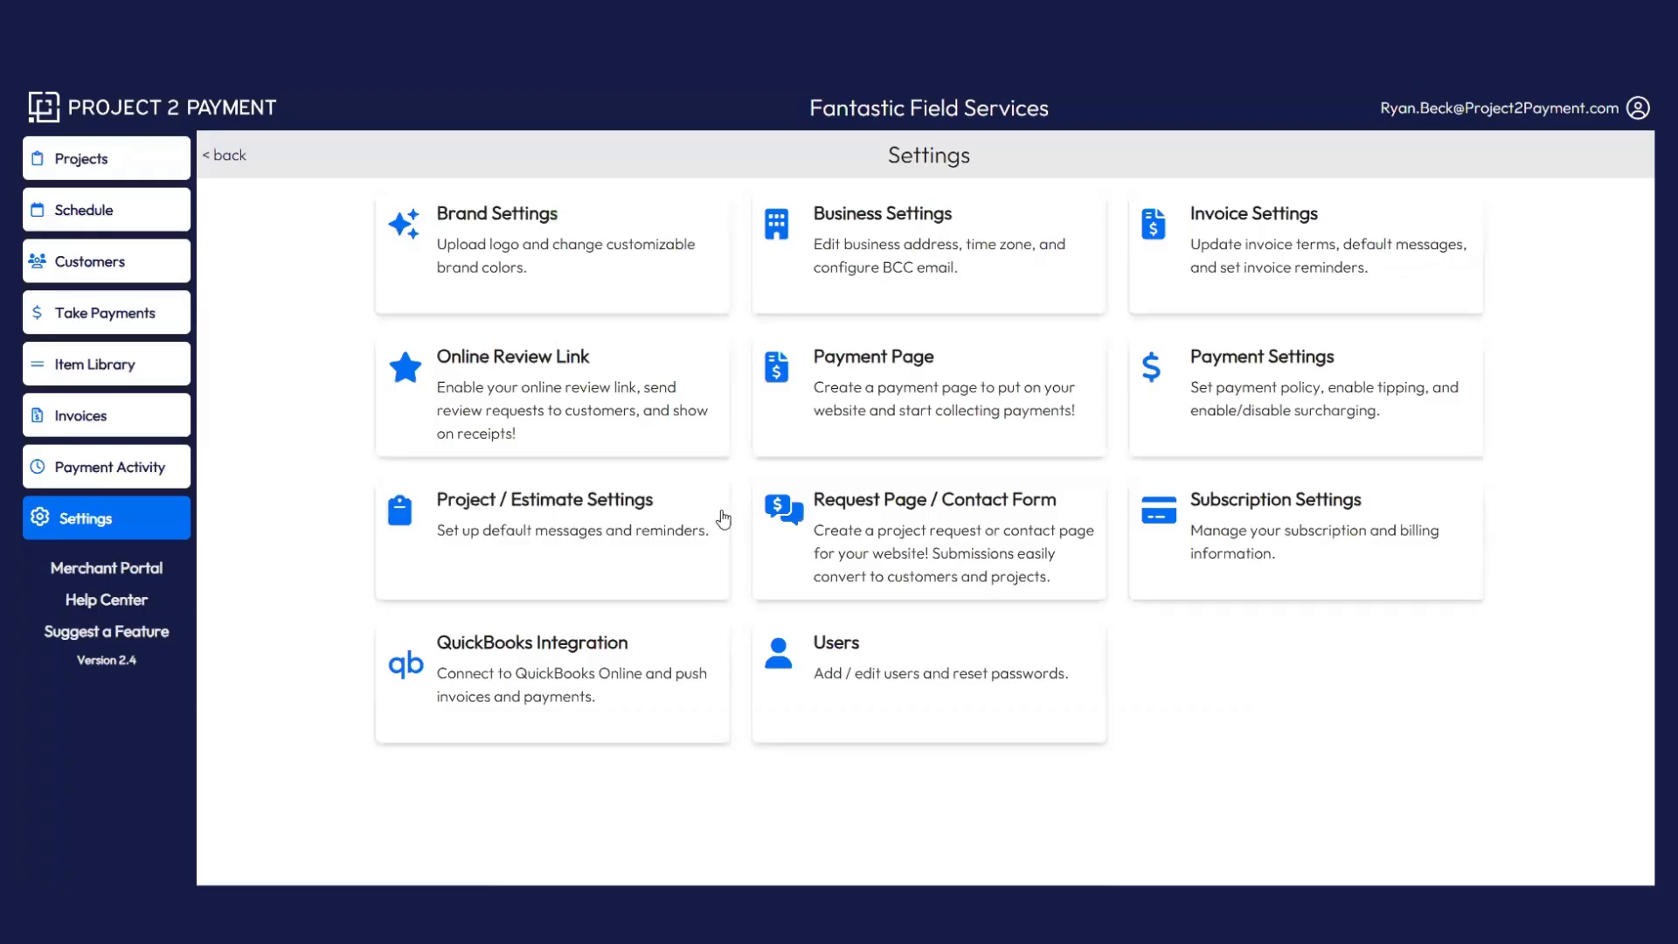
- Try Net 30 invoice terms with upcoming invoice reminders turned on, leaving Invoice Settings without saving
{"action": "left_click", "coordinate": [1275, 264]}
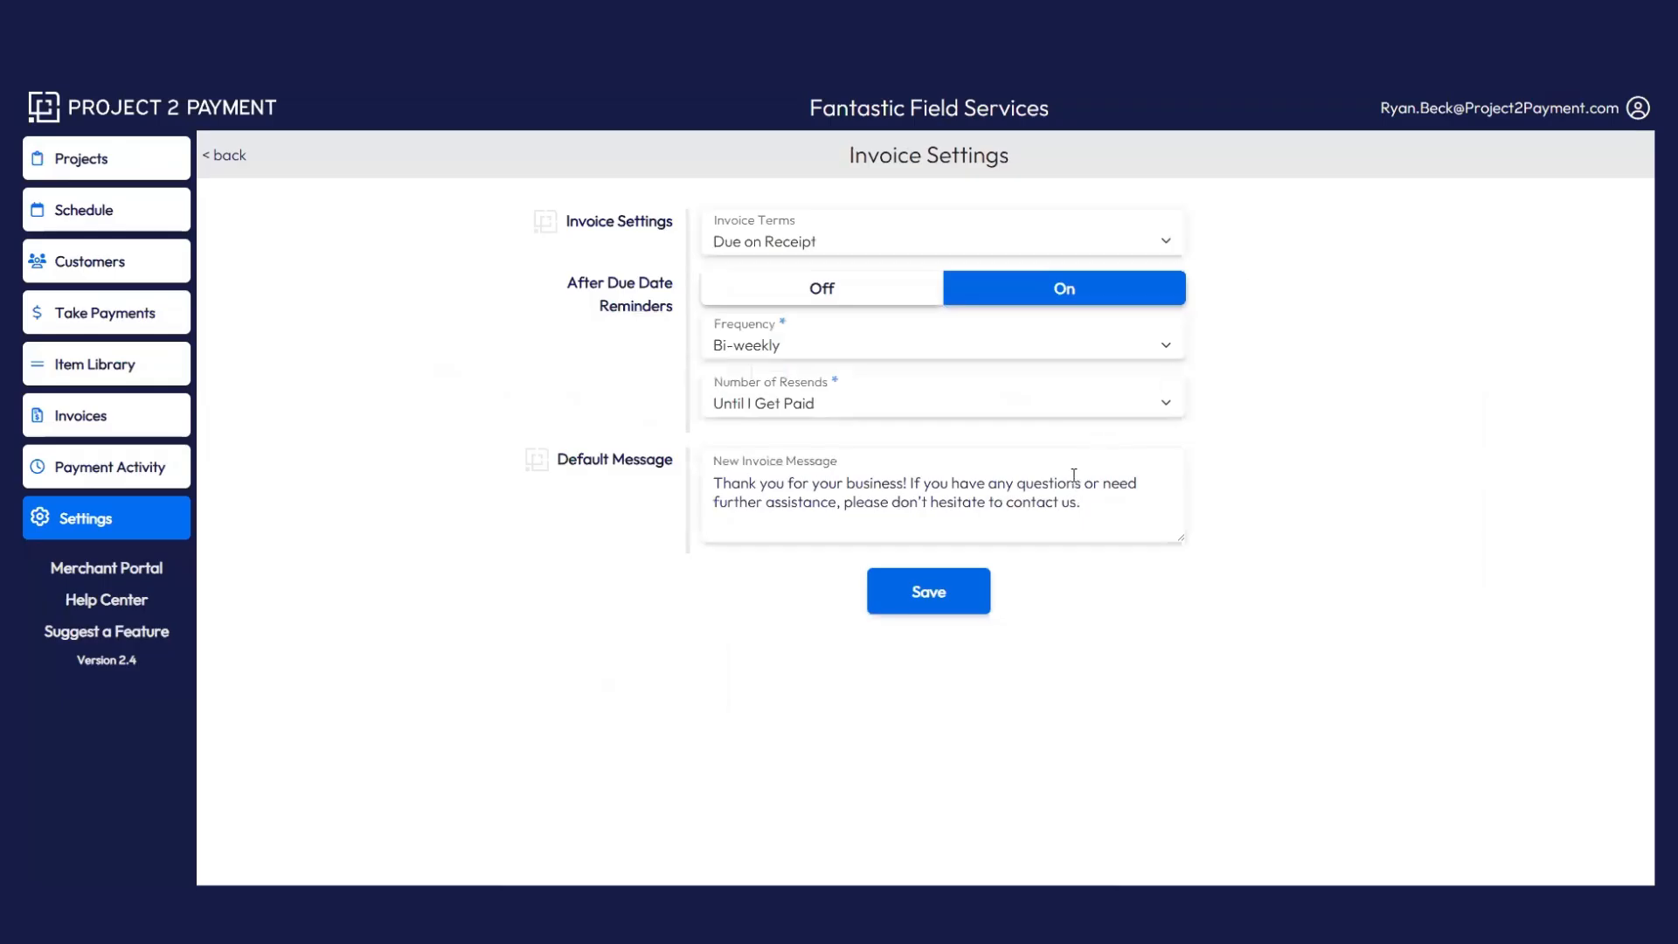
{"action": "left_click", "coordinate": [768, 244]}
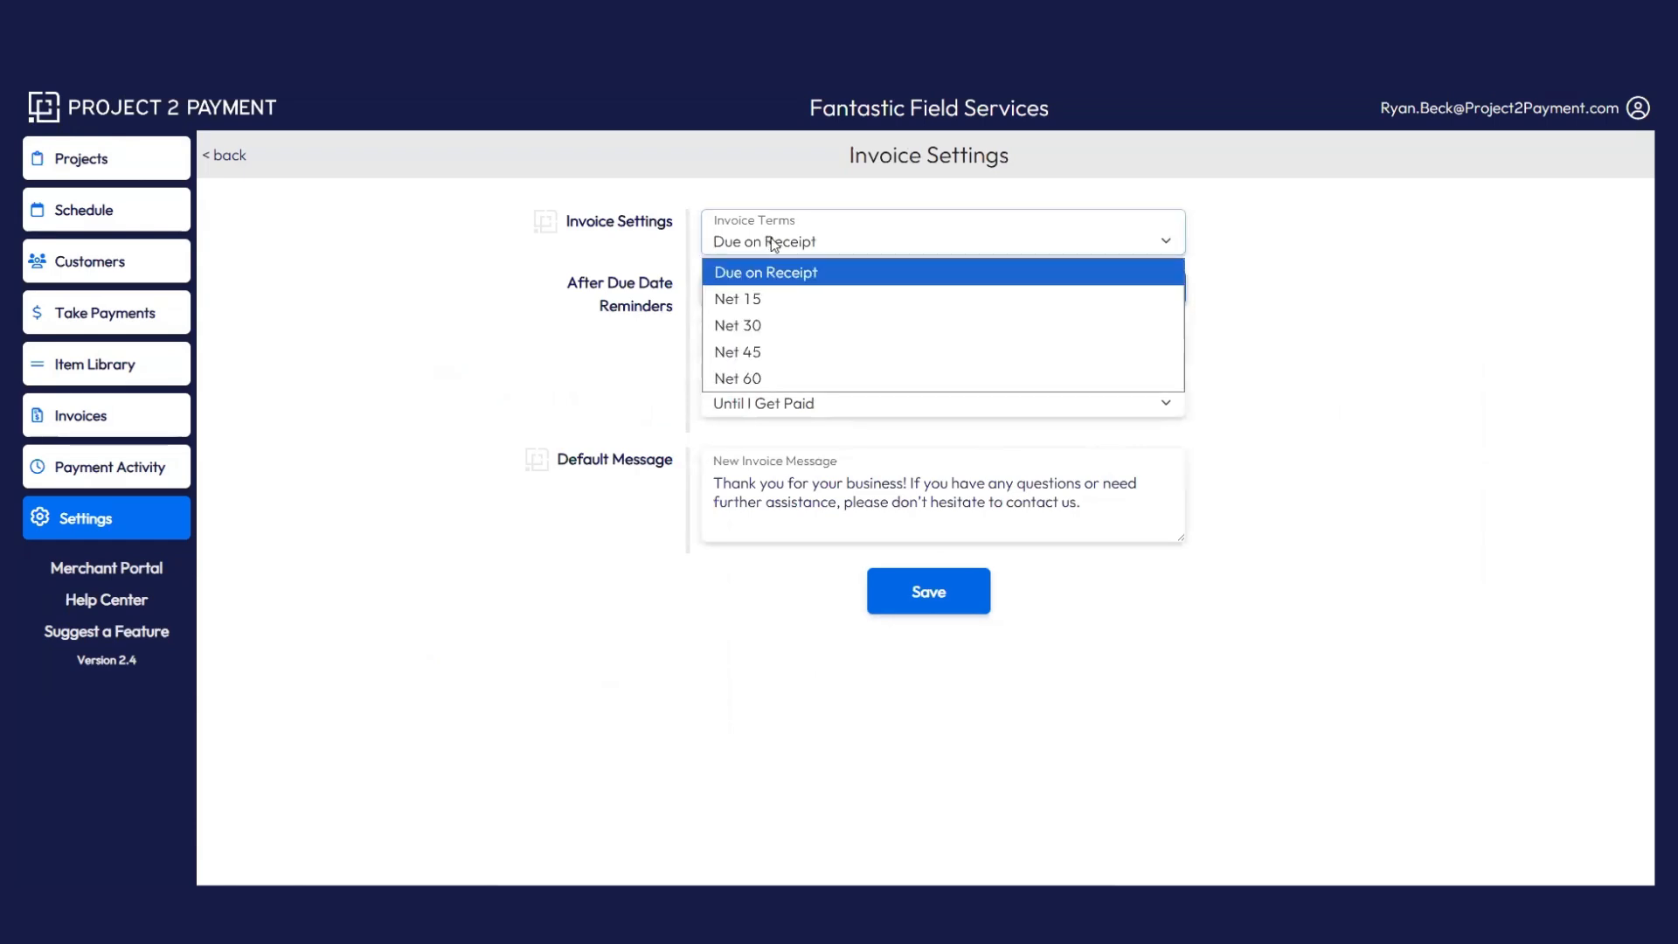
{"action": "left_click", "coordinate": [757, 325]}
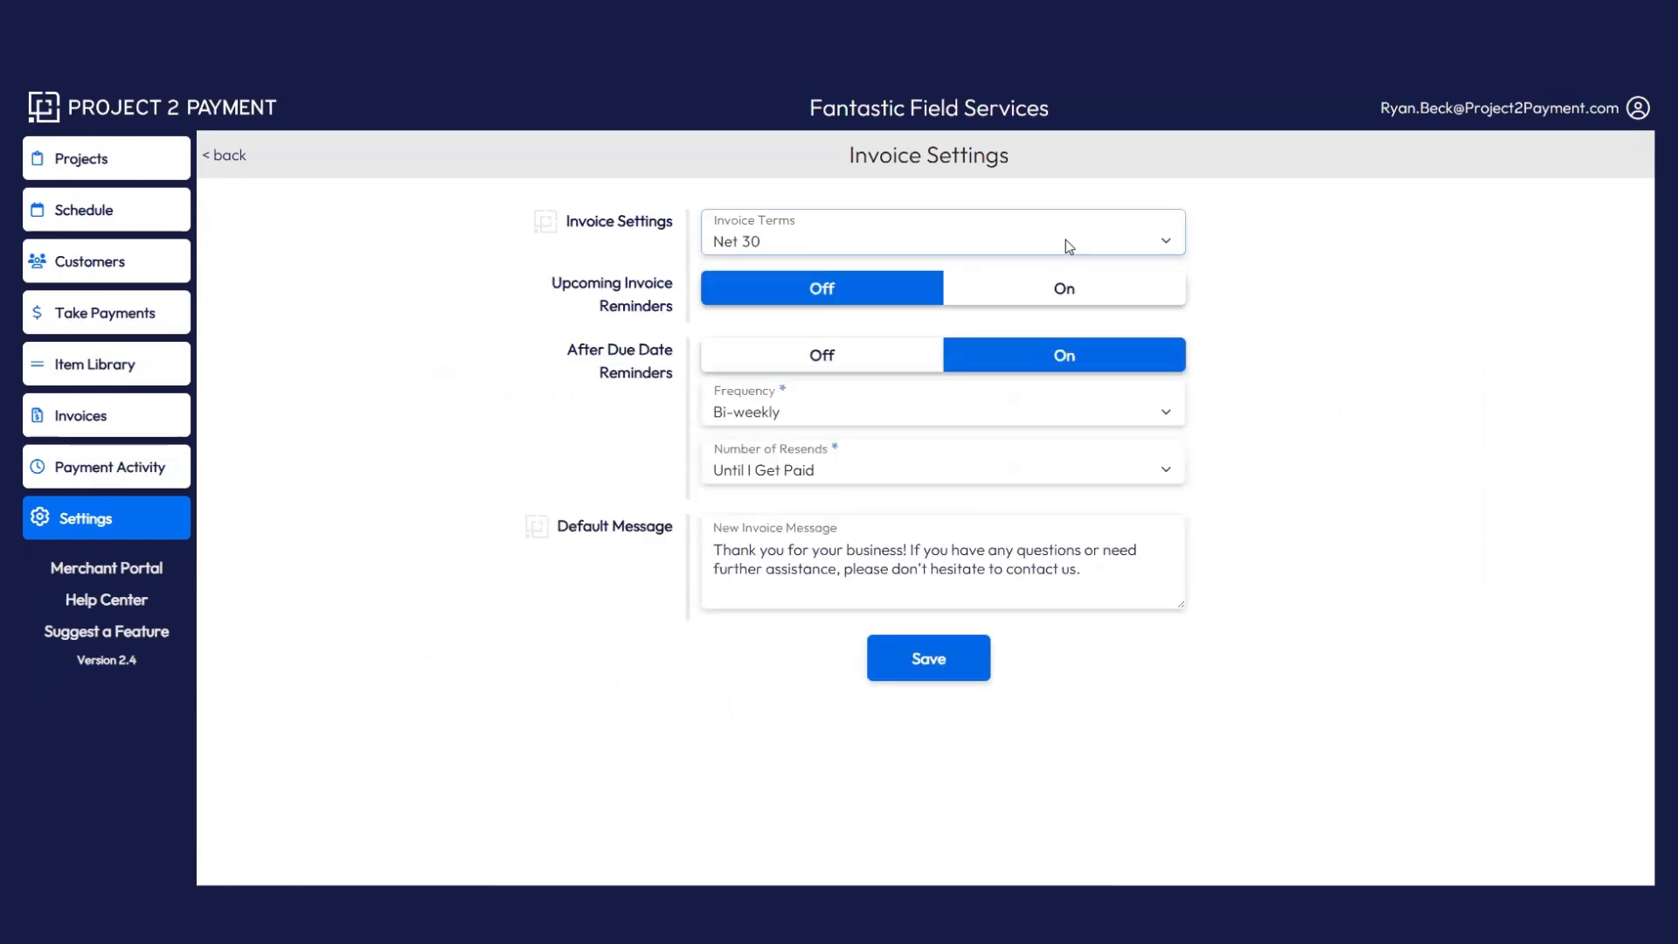
{"action": "left_click", "coordinate": [1070, 289]}
{"action": "left_click", "coordinate": [1071, 291]}
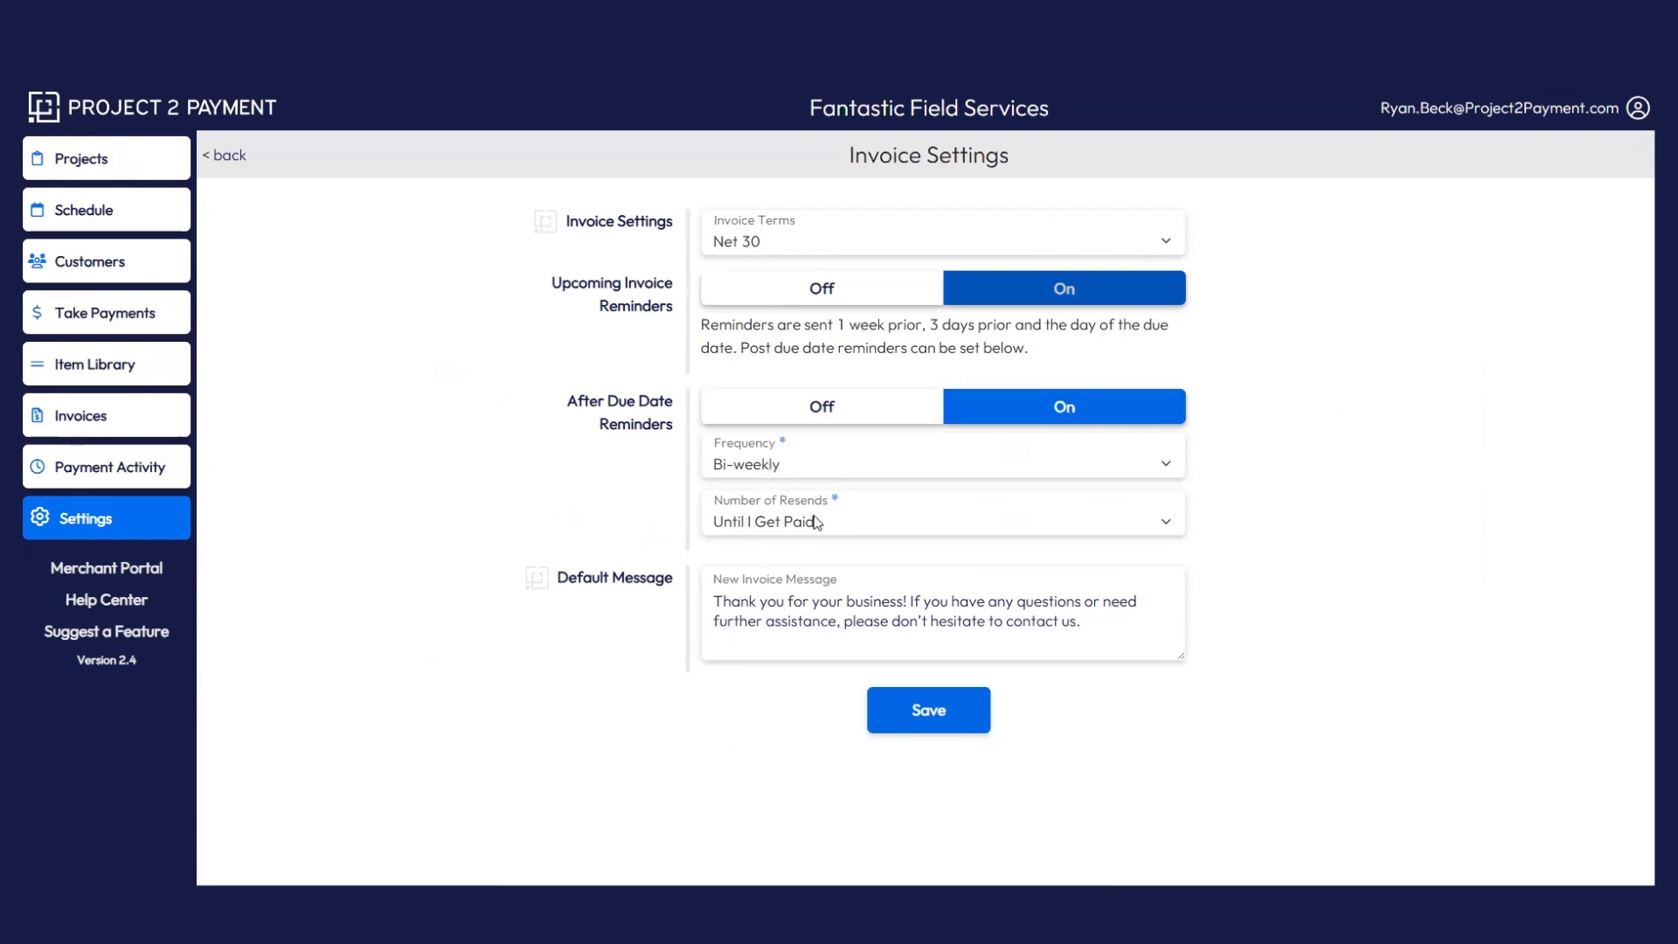
{"action": "left_click", "coordinate": [233, 159]}
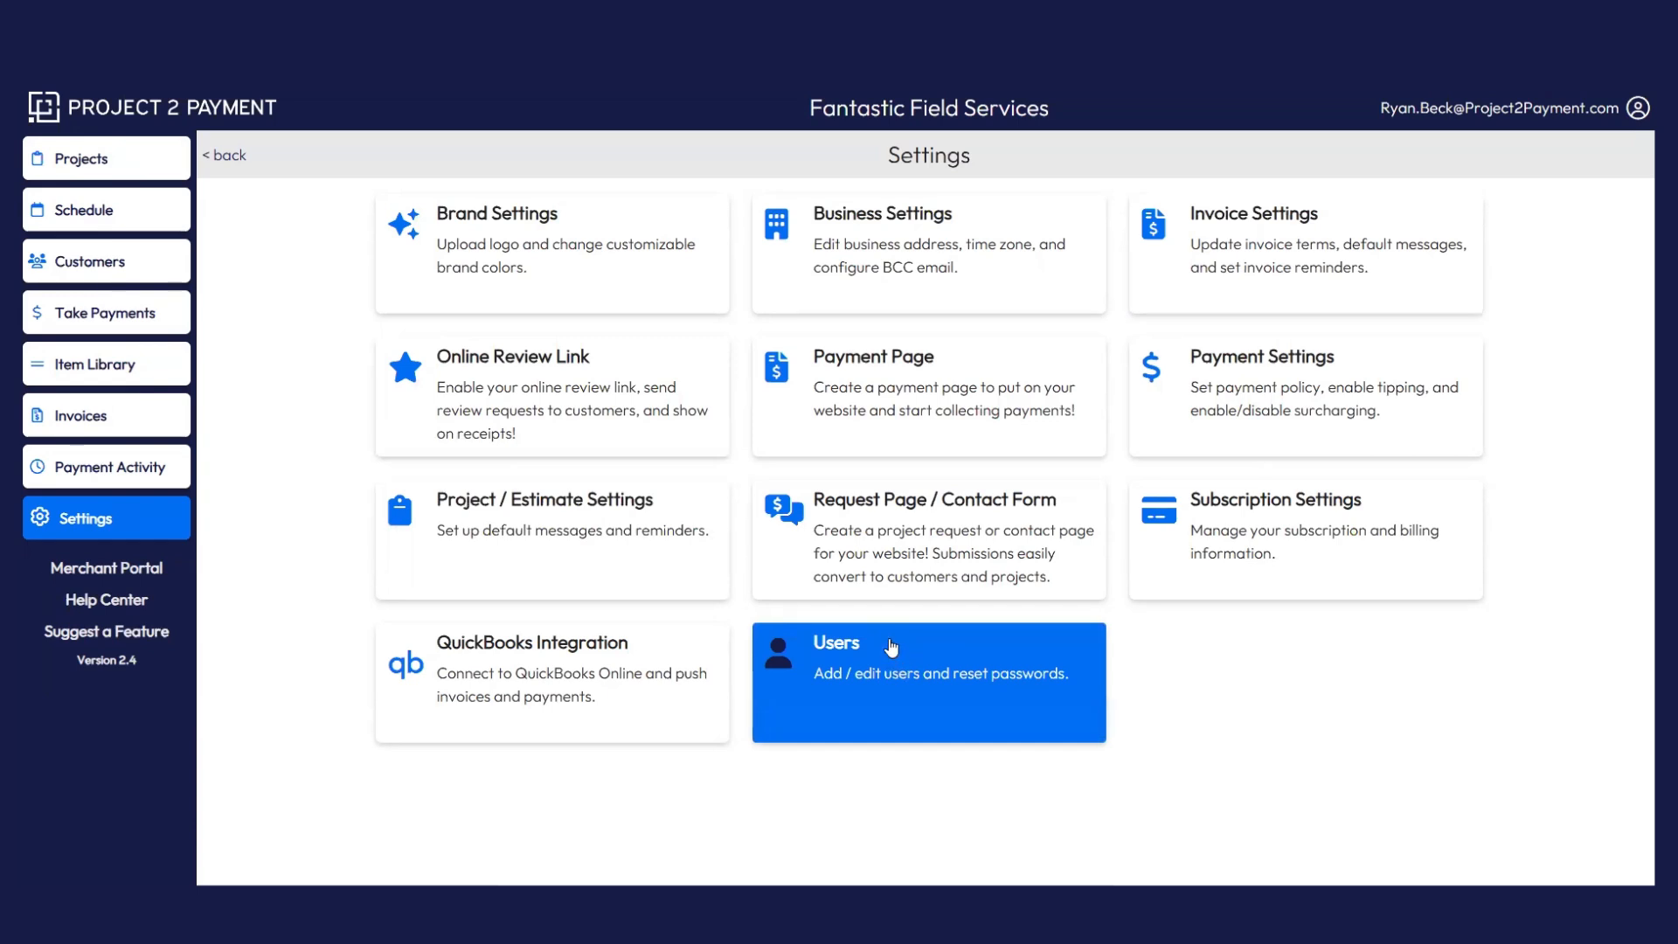
- Review the project start reminders and default message in Project / Estimate Settings, returning to the settings overview
{"action": "left_click", "coordinate": [567, 528]}
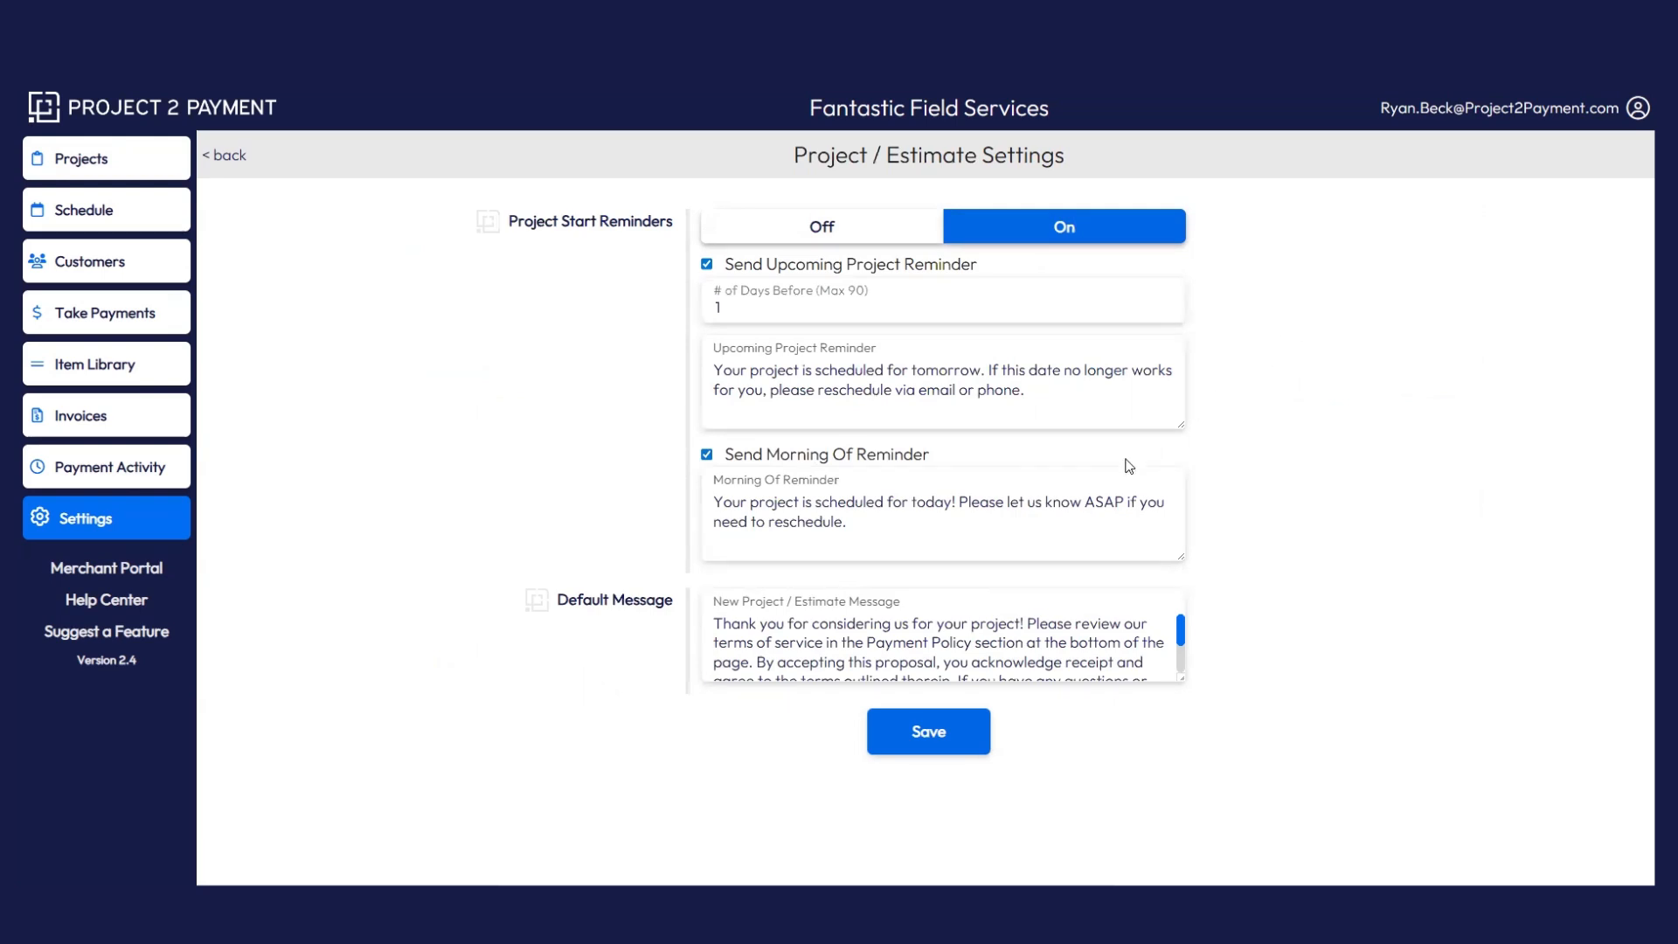
{"action": "left_click", "coordinate": [229, 159]}
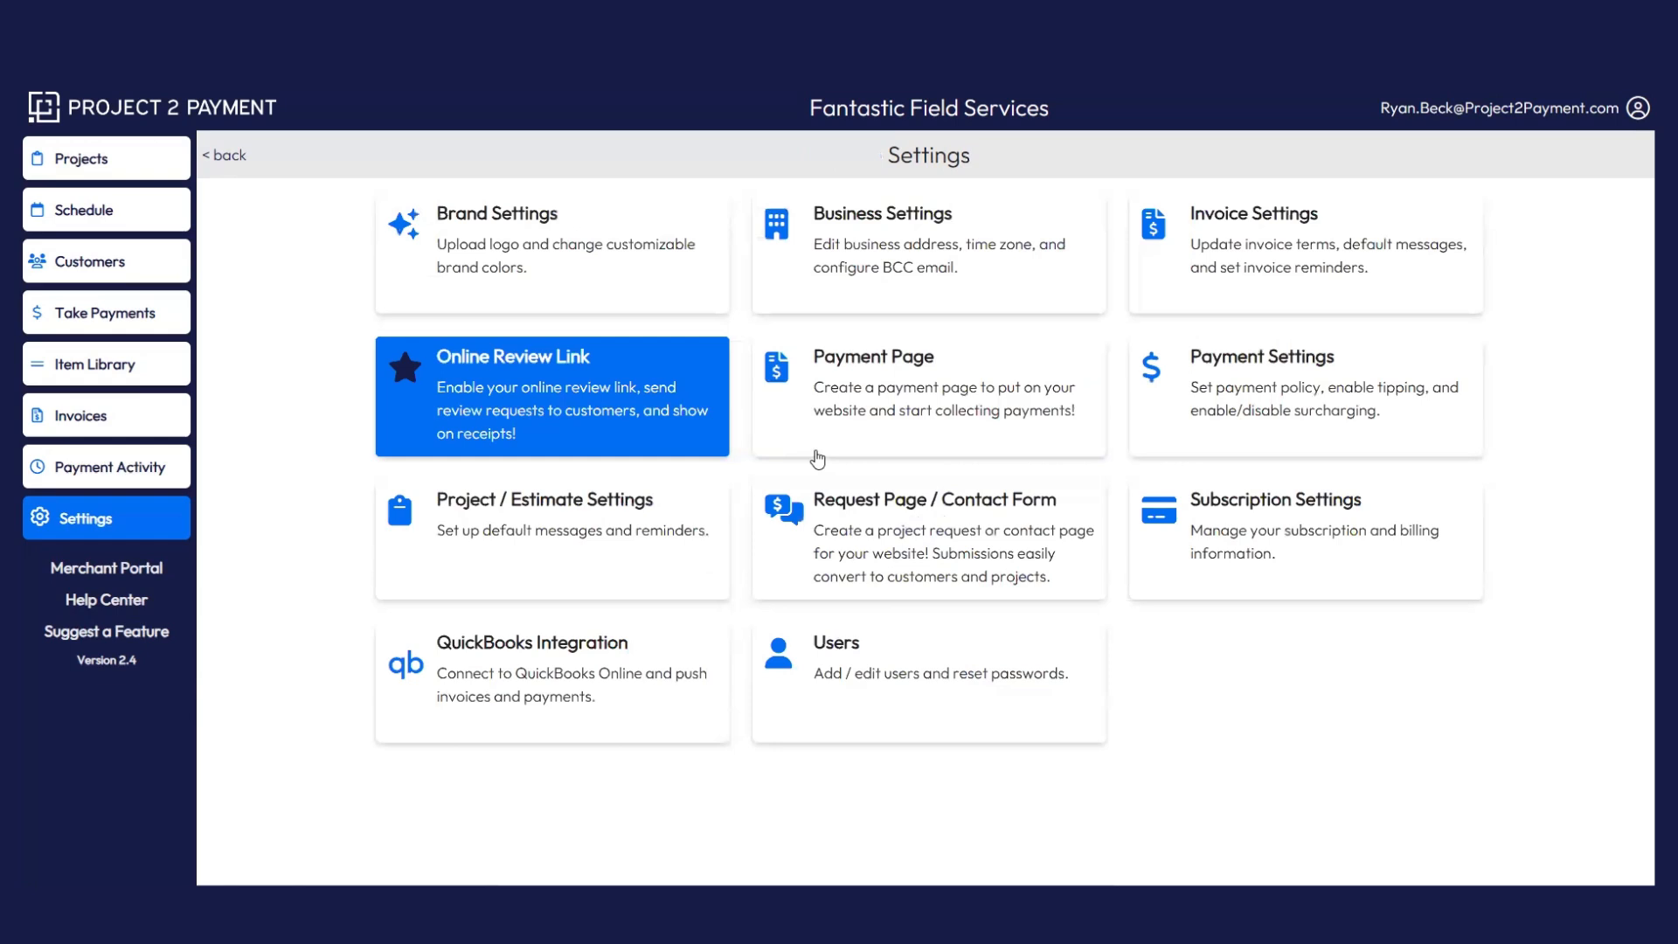